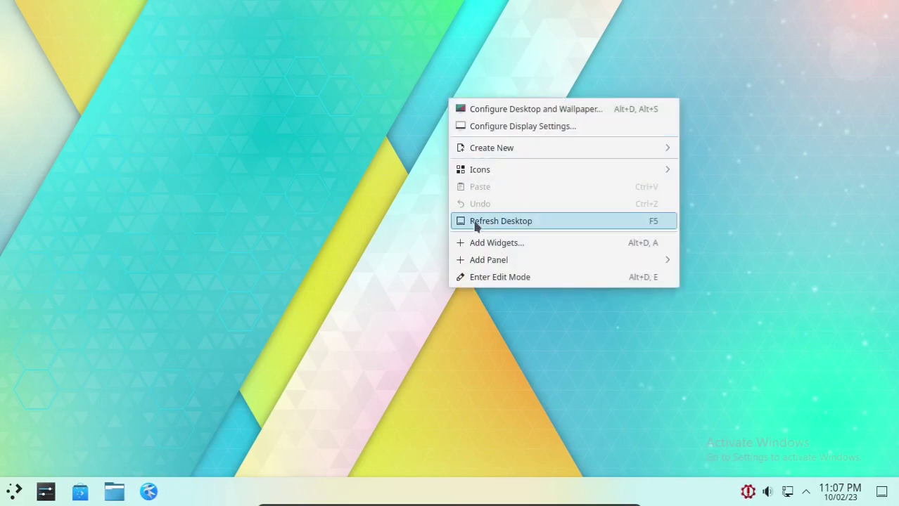
{"action": "left_click", "coordinate": [476, 222]}
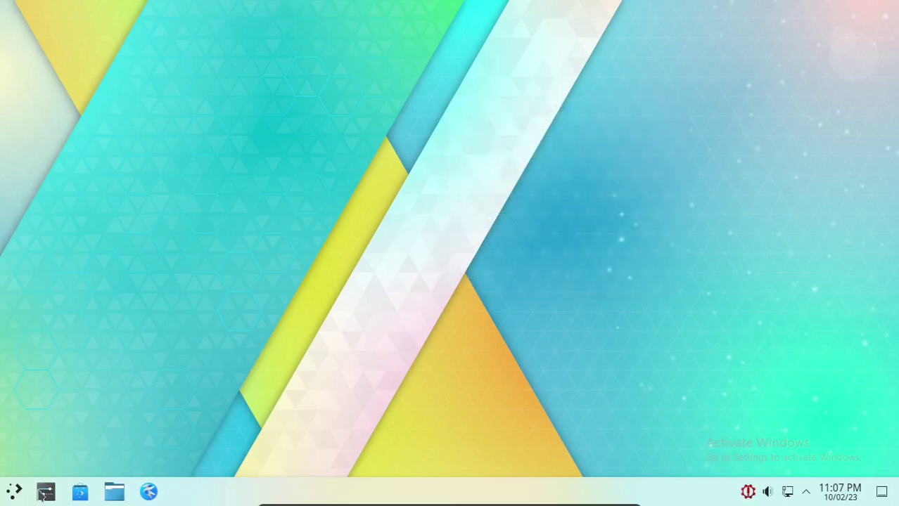
{"action": "left_click", "coordinate": [19, 494]}
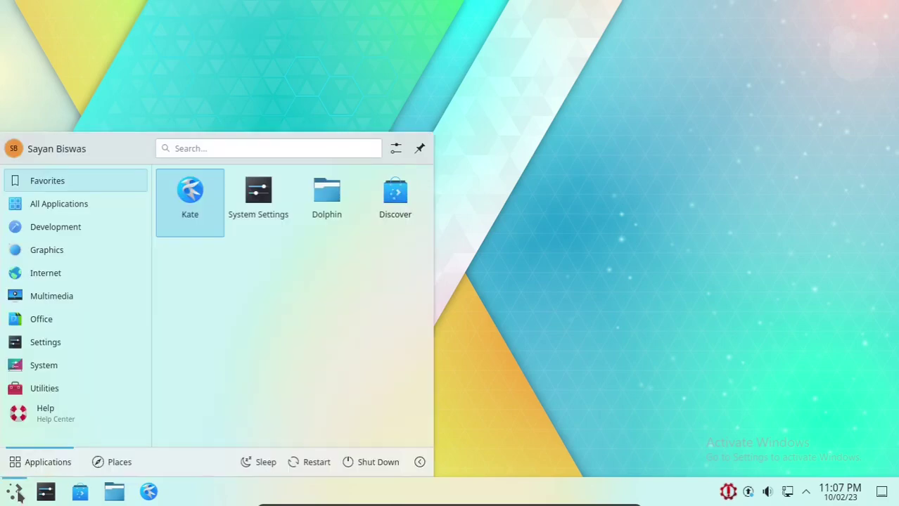
{"action": "left_click", "coordinate": [630, 227]}
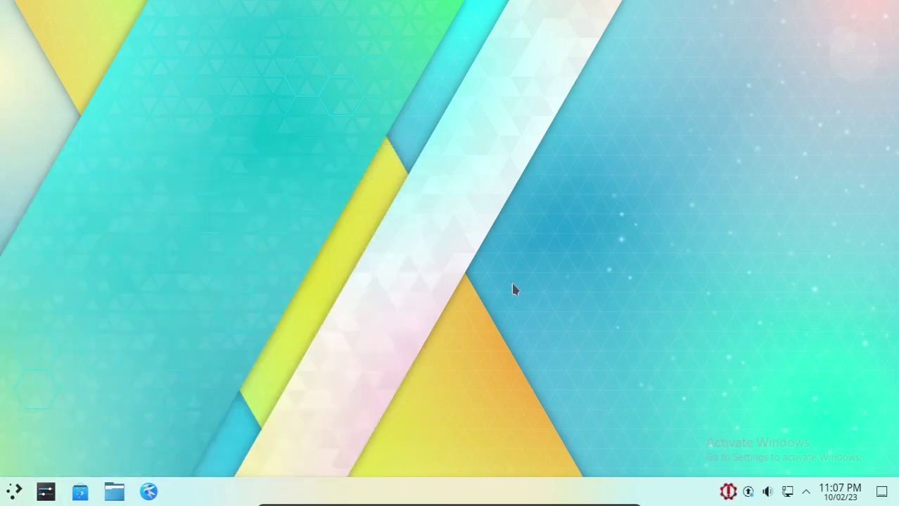
{"action": "key", "text": "alt+space"}
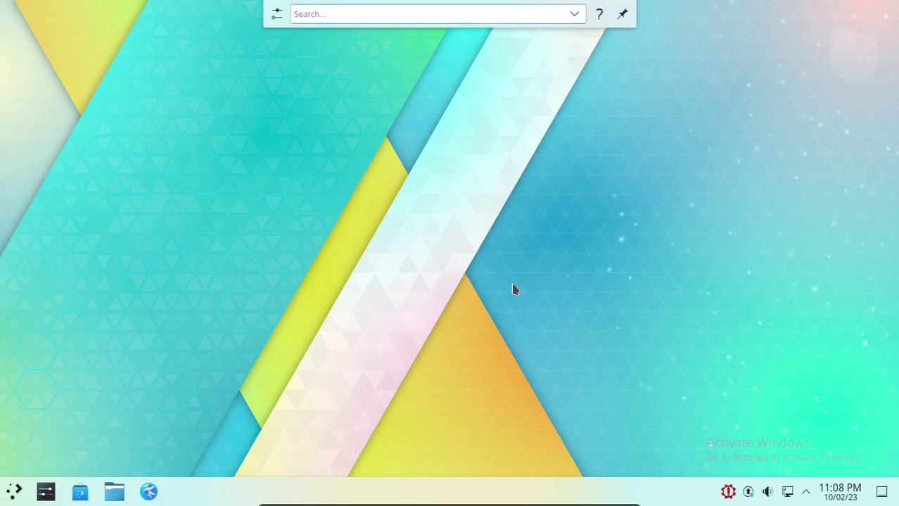
{"action": "key", "text": "Escape"}
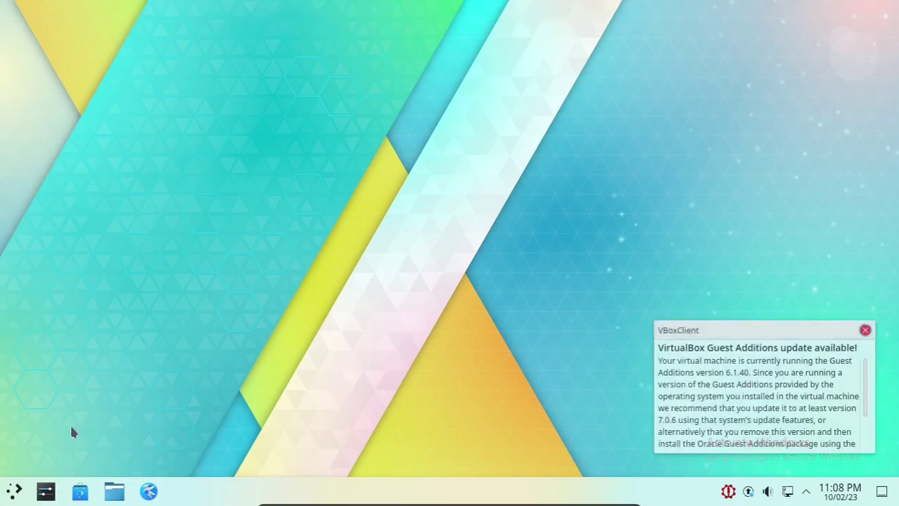
Search for "garud" to launch Garuda Welcome, and stop its dialog from showing at start up.
{"action": "key", "text": "alt+space"}
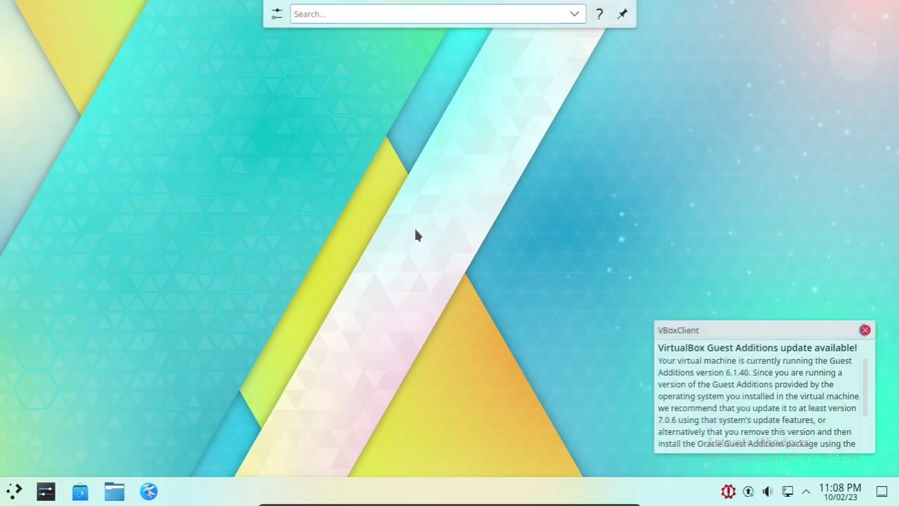
{"action": "type", "text": "garud"}
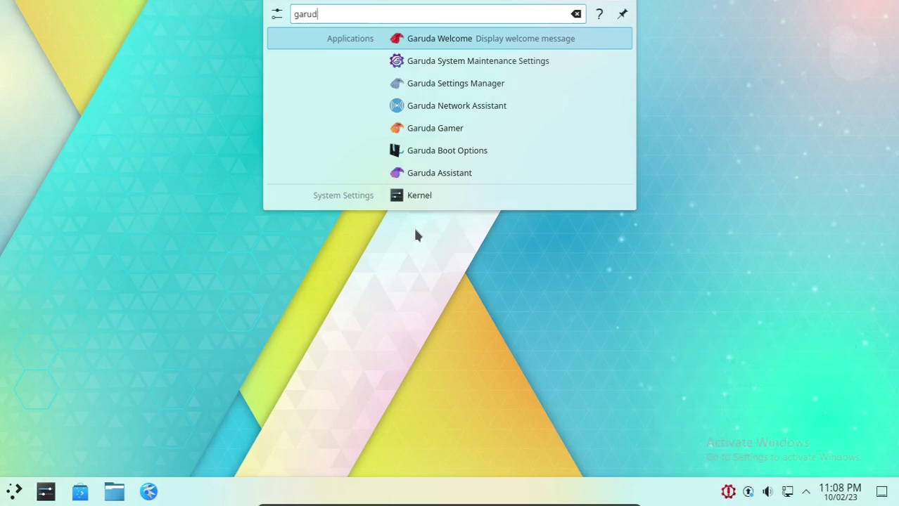
{"action": "key", "text": "Return"}
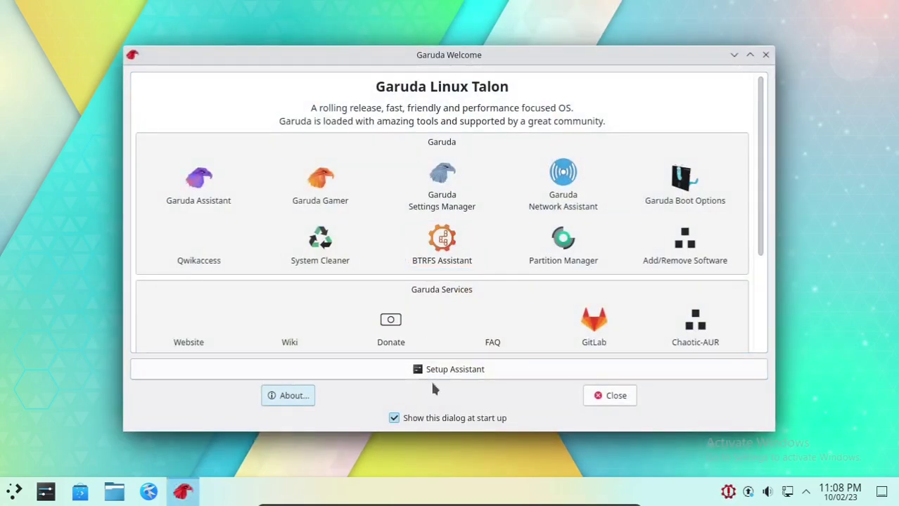
{"action": "left_click", "coordinate": [413, 422]}
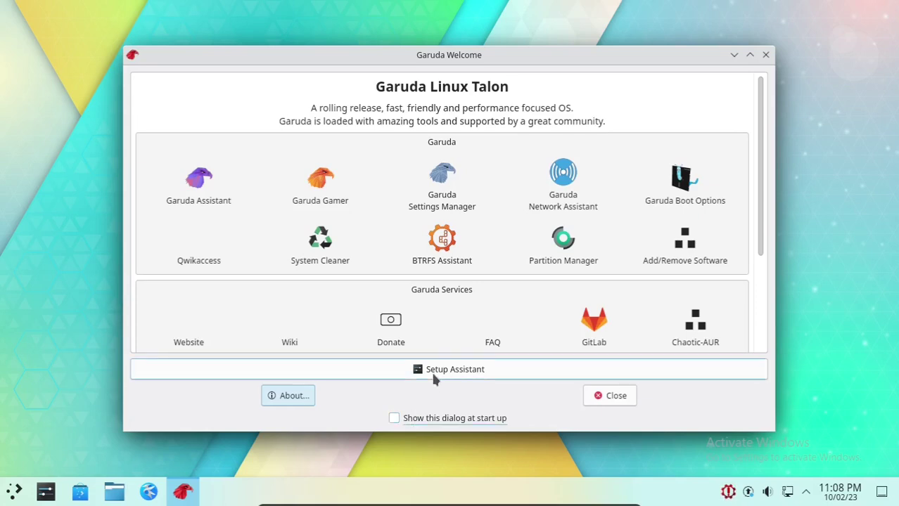
Start the Setup Assistant's initial system update and authorize it with the sudo password in a maximized terminal.
{"action": "left_click", "coordinate": [434, 379]}
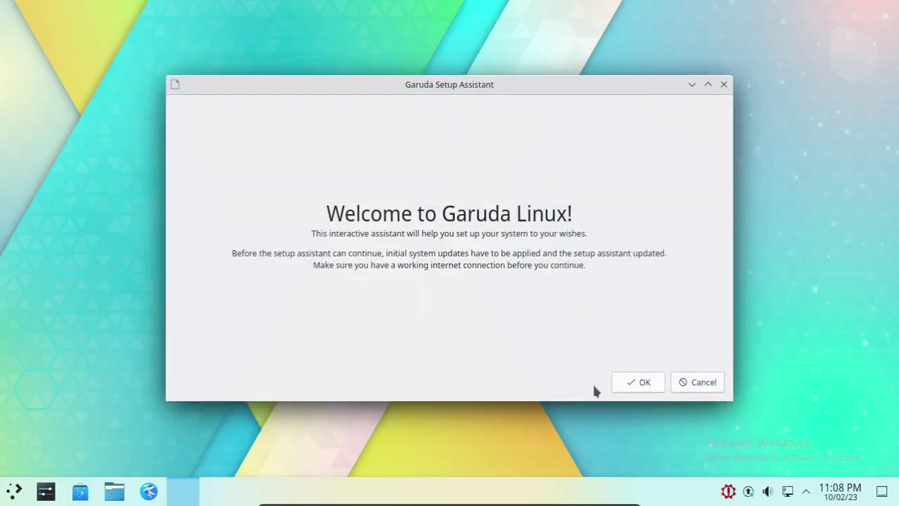
{"action": "left_click", "coordinate": [637, 384]}
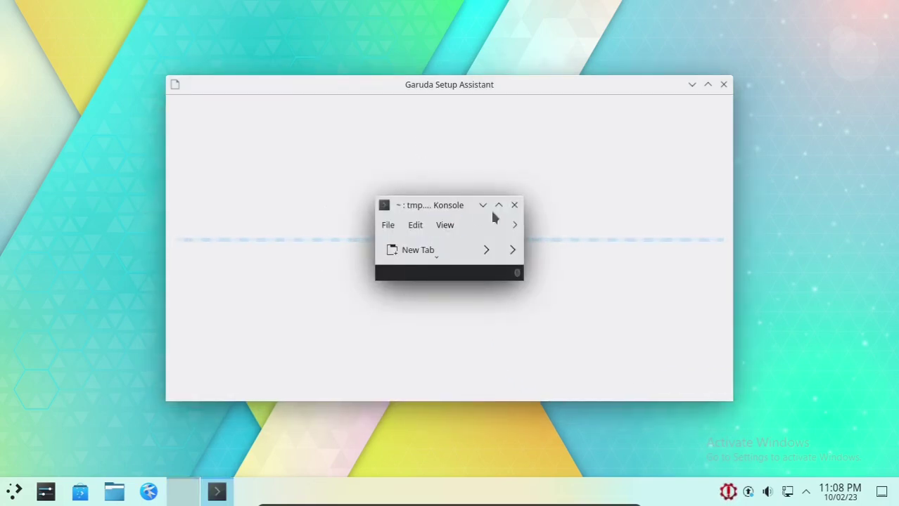
{"action": "left_click", "coordinate": [498, 205]}
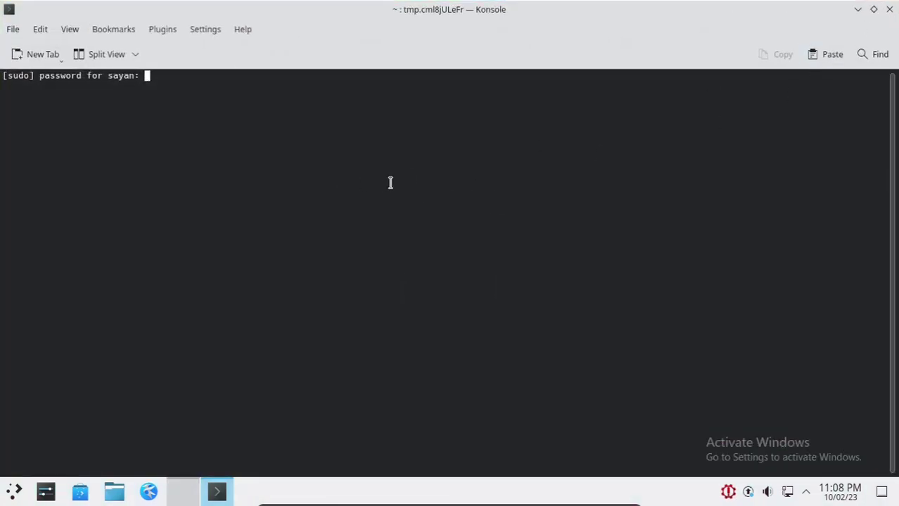
{"action": "type", "text": "*******"}
{"action": "key", "text": "Return"}
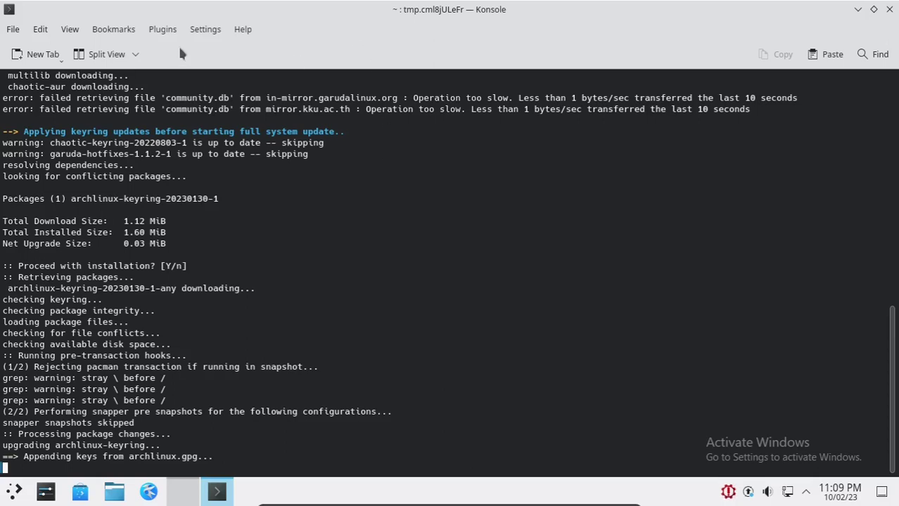
{"action": "left_click", "coordinate": [206, 29]}
{"action": "mouse_move", "coordinate": [228, 73]}
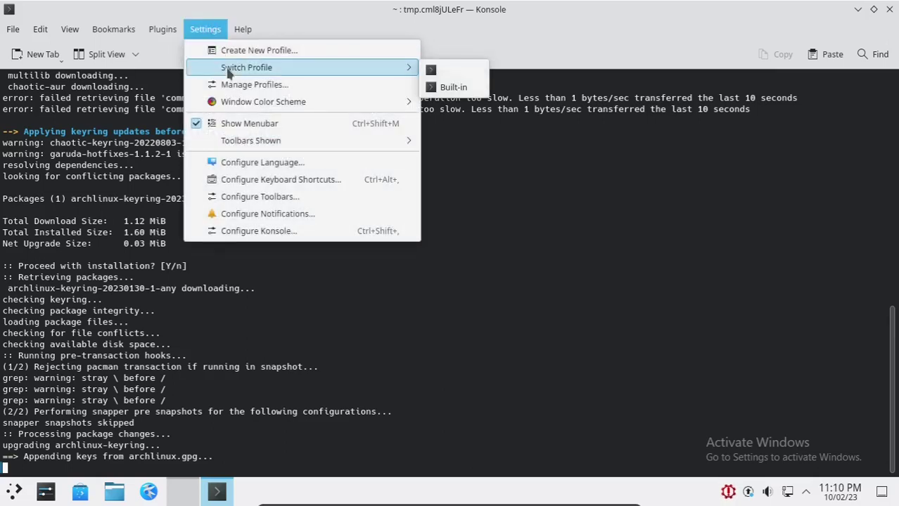
{"action": "mouse_move", "coordinate": [235, 103]}
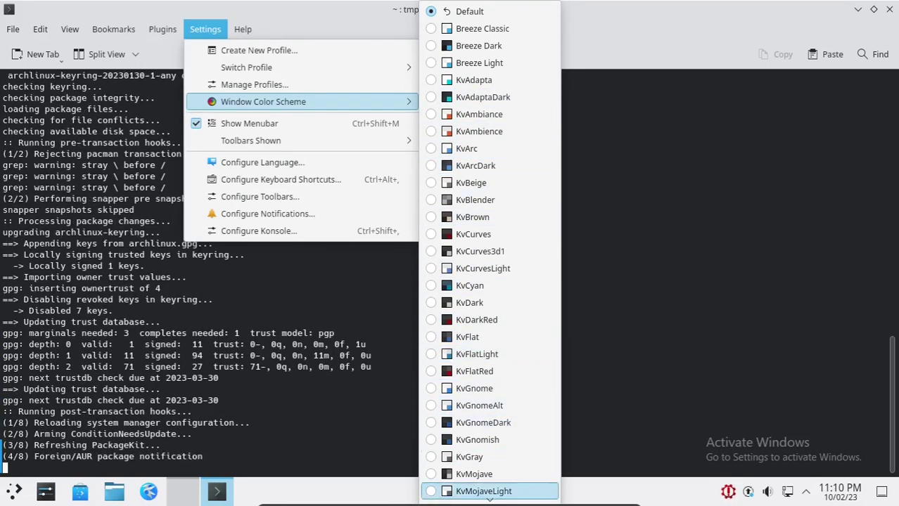
{"action": "scroll", "coordinate": [472, 494], "scroll_direction": "down", "scroll_amount": 8}
{"action": "scroll", "coordinate": [470, 458], "scroll_direction": "down", "scroll_amount": 3}
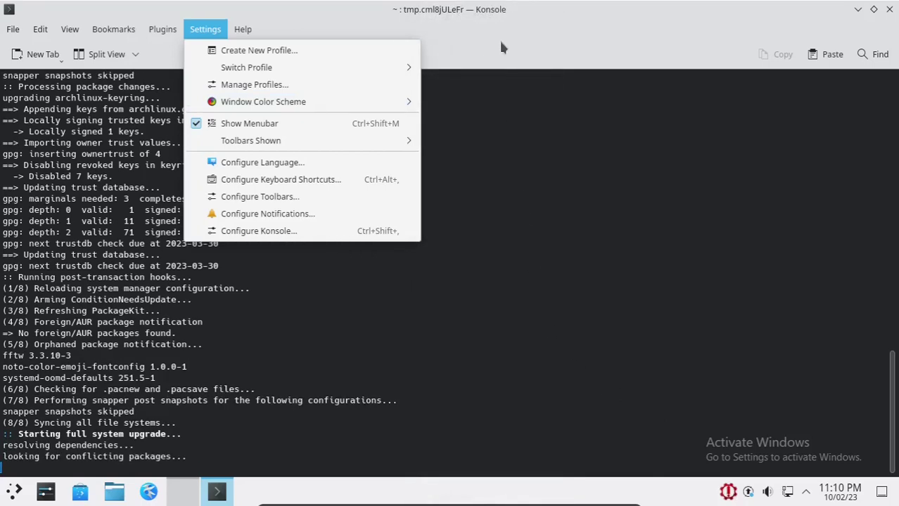
{"action": "left_click", "coordinate": [495, 19]}
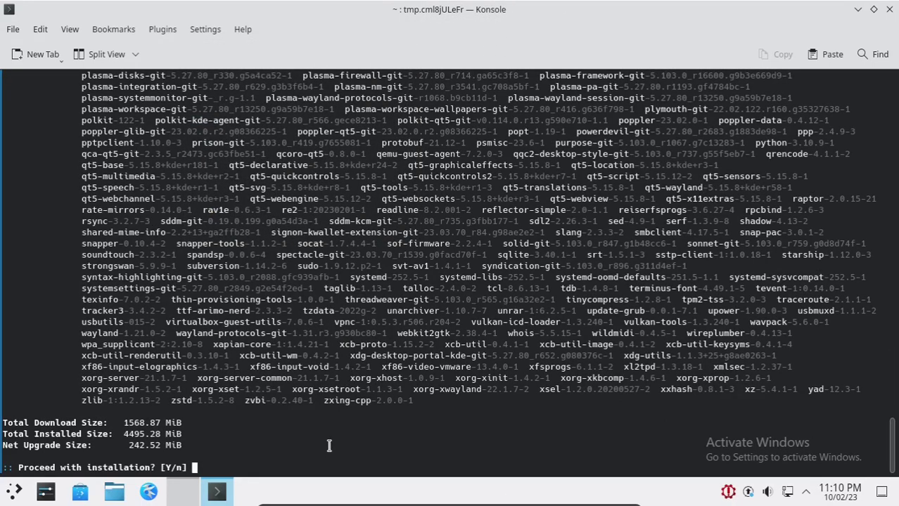
Approve the full system upgrade with Y, and exit the update terminal once the upgrade is done.
{"action": "type", "text": "Y"}
{"action": "key", "text": "Return"}
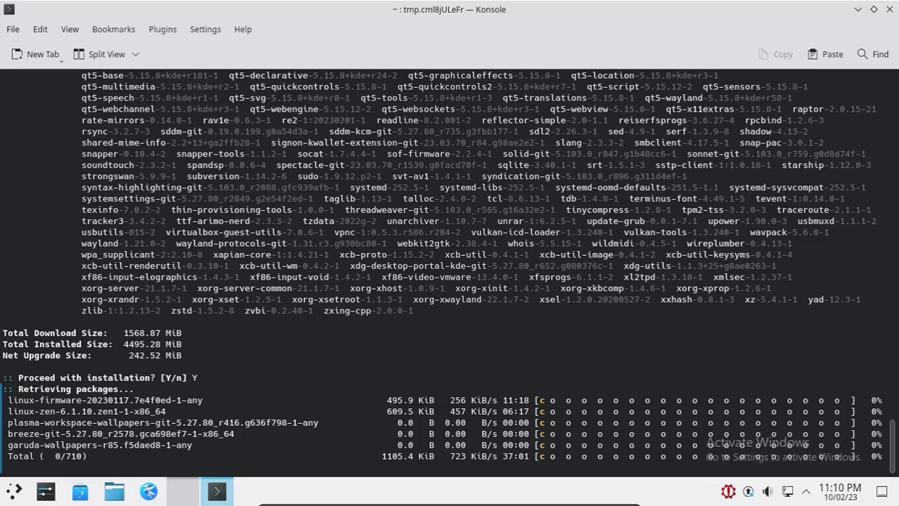
{"action": "scroll", "coordinate": [363, 221], "scroll_direction": "up", "scroll_amount": 9}
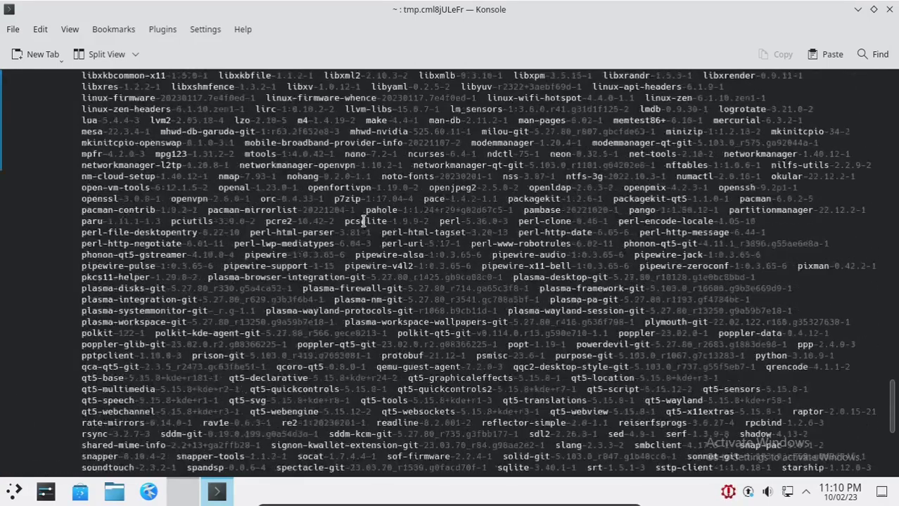
{"action": "scroll", "coordinate": [364, 221], "scroll_direction": "up", "scroll_amount": 8}
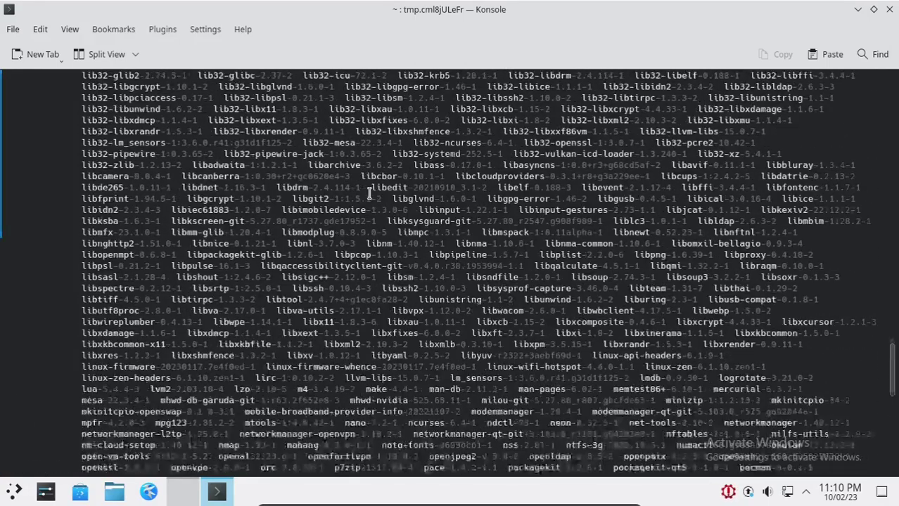
{"action": "scroll", "coordinate": [369, 193], "scroll_direction": "up", "scroll_amount": 15}
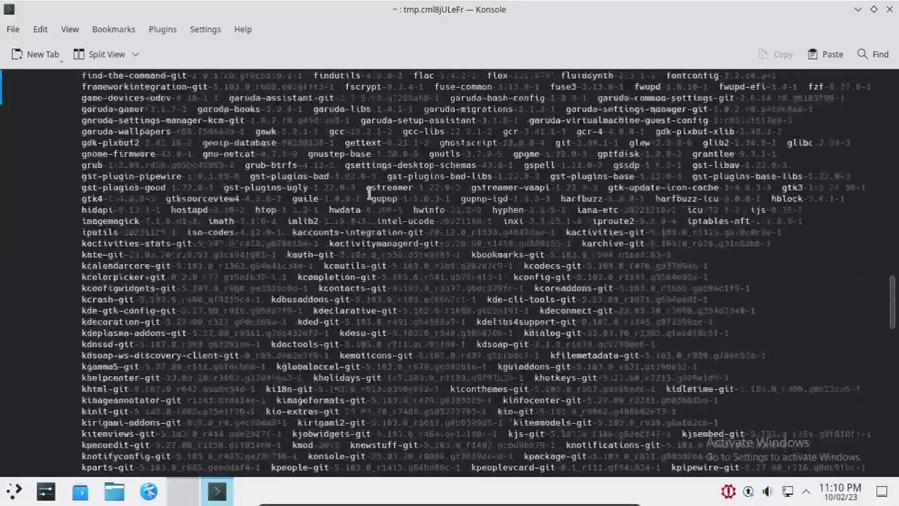
{"action": "scroll", "coordinate": [369, 193], "scroll_direction": "up", "scroll_amount": 10}
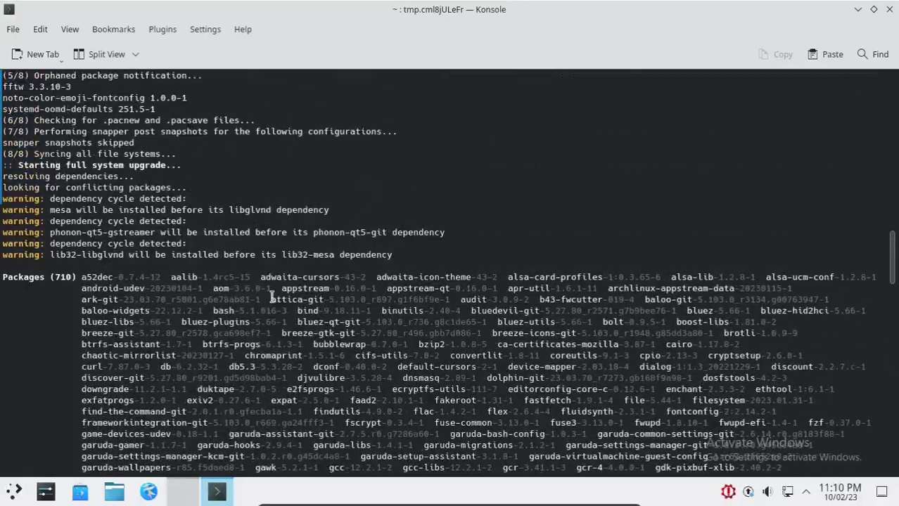
{"action": "scroll", "coordinate": [358, 311], "scroll_direction": "down", "scroll_amount": 20}
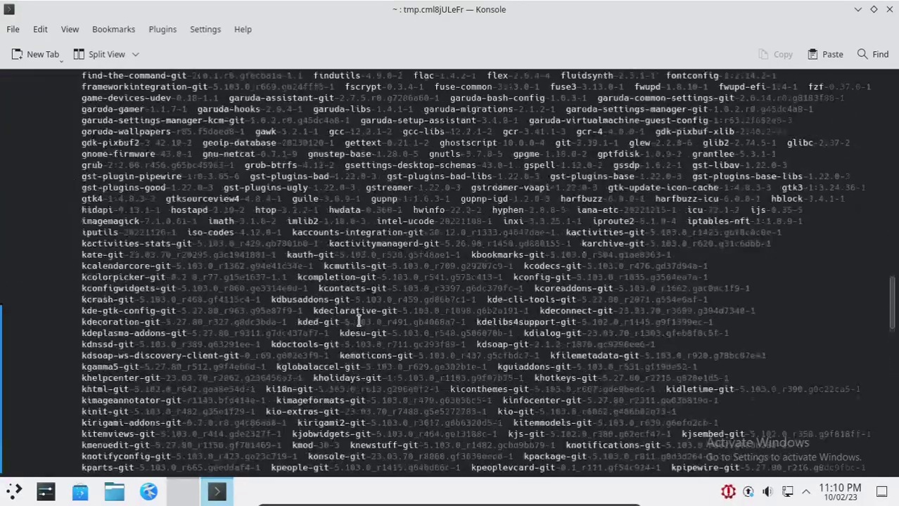
{"action": "scroll", "coordinate": [359, 321], "scroll_direction": "down", "scroll_amount": 15}
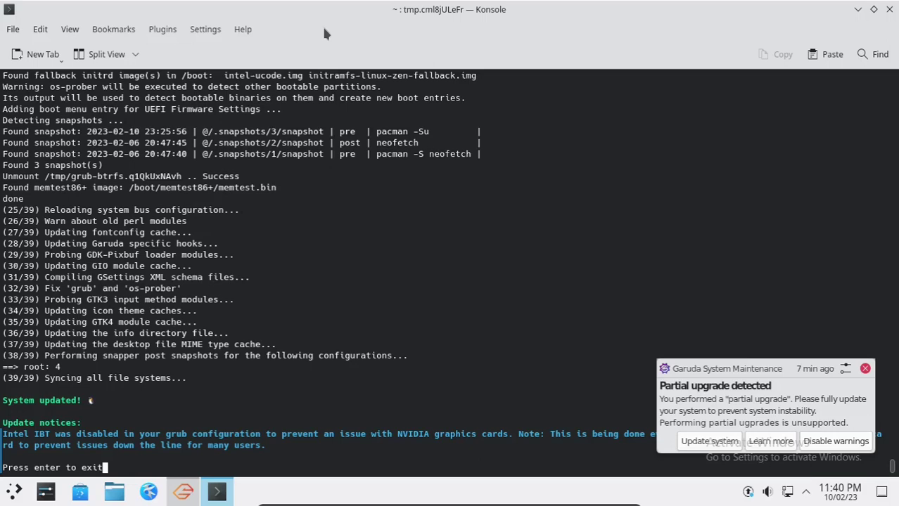
{"action": "key", "text": "Return"}
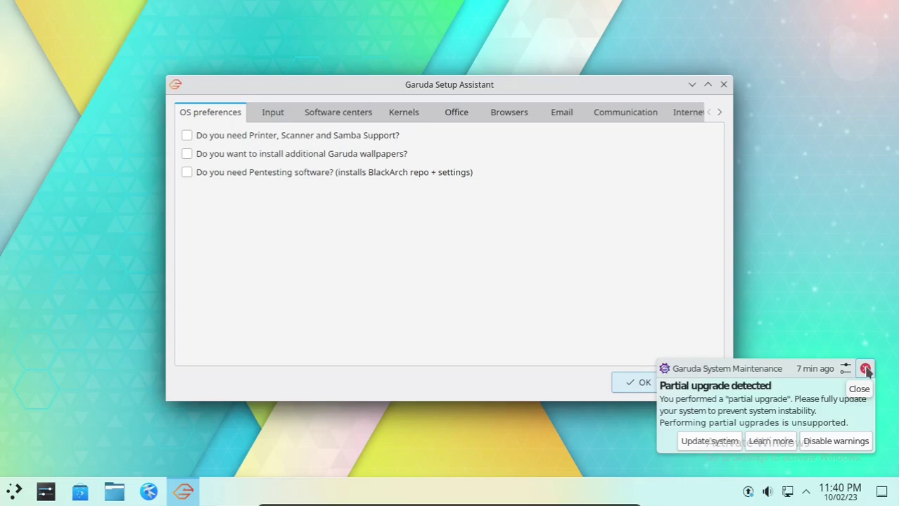
Dismiss the partial upgrade notification, and choose the additional Garuda wallpapers and the Octopi software center for installation.
{"action": "left_click", "coordinate": [866, 370]}
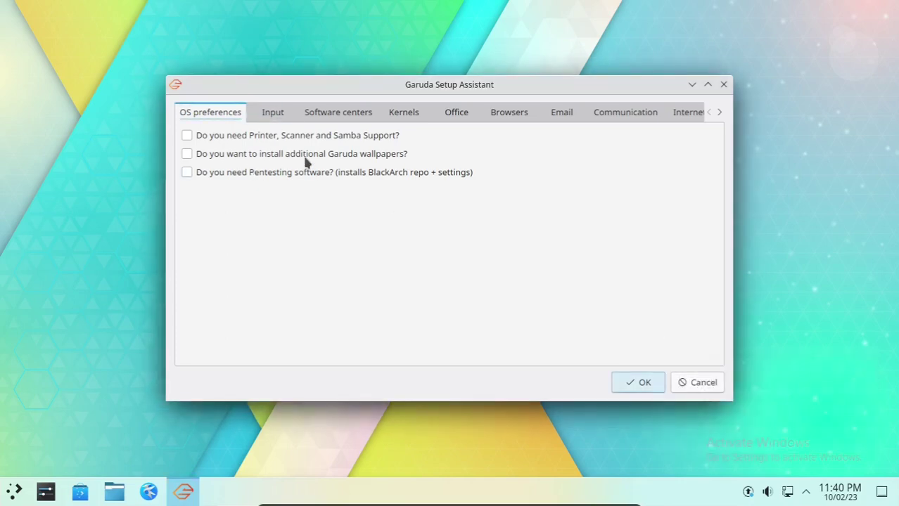
{"action": "left_click", "coordinate": [187, 154]}
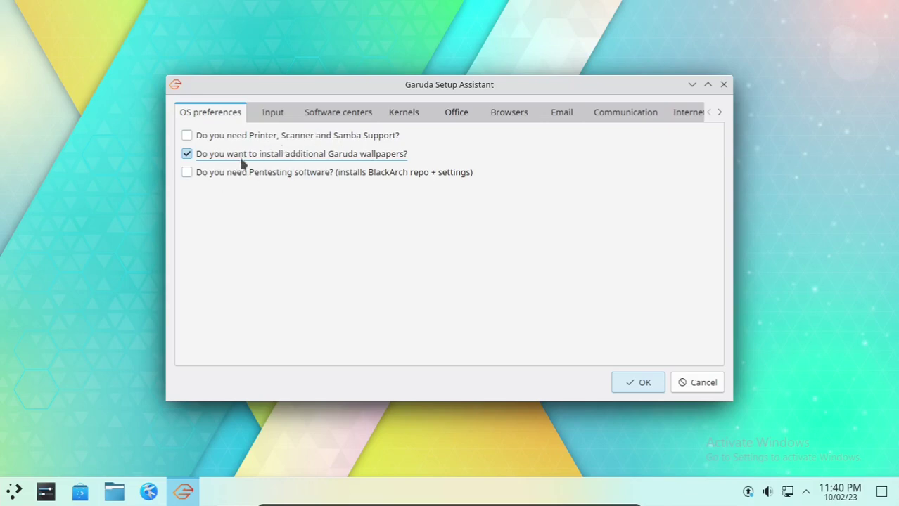
{"action": "left_click", "coordinate": [282, 116]}
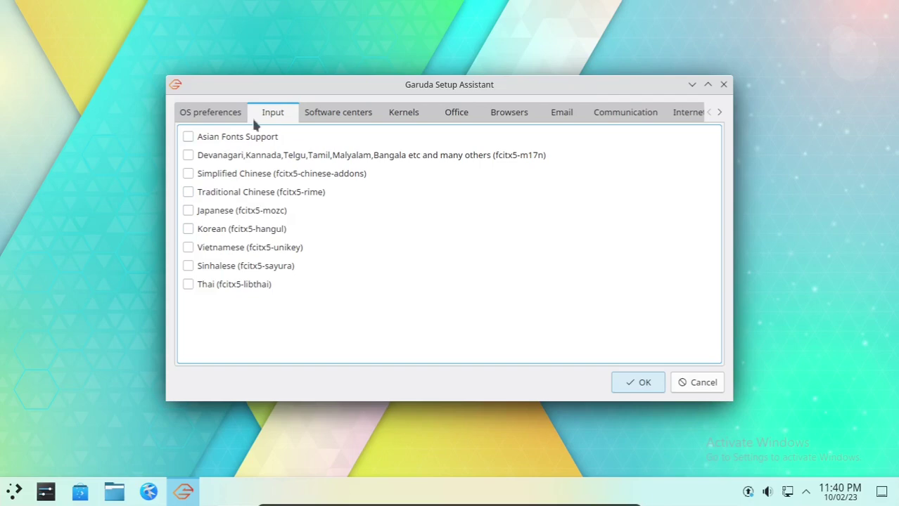
{"action": "left_click", "coordinate": [322, 117]}
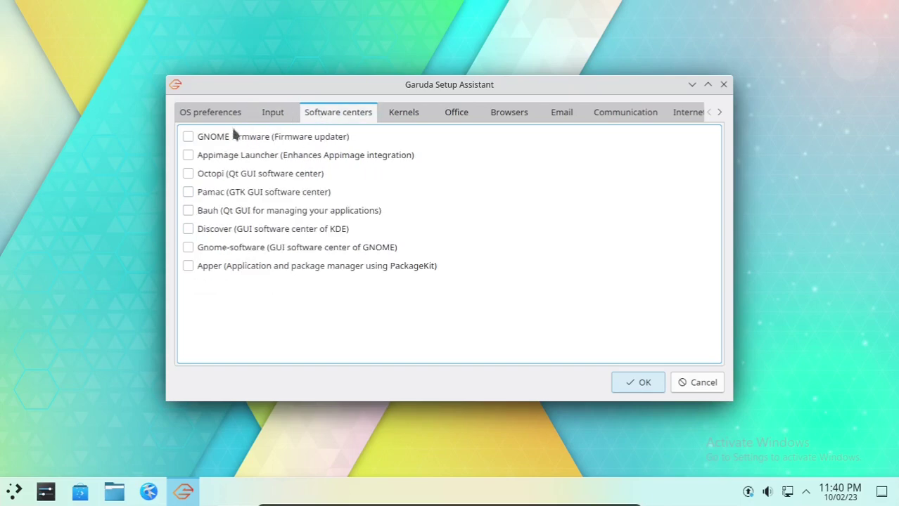
{"action": "left_click", "coordinate": [219, 178]}
Choose Firefox (The original) from the browser options without selecting any office software, and show the email client options.
{"action": "left_click", "coordinate": [392, 116]}
{"action": "left_click", "coordinate": [452, 119]}
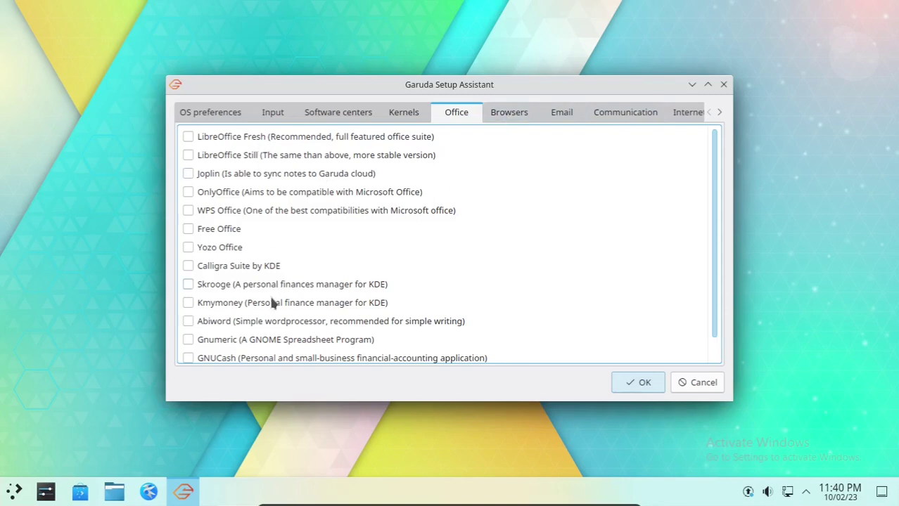
{"action": "scroll", "coordinate": [275, 309], "scroll_direction": "down", "scroll_amount": 1}
{"action": "scroll", "coordinate": [285, 320], "scroll_direction": "up", "scroll_amount": 1}
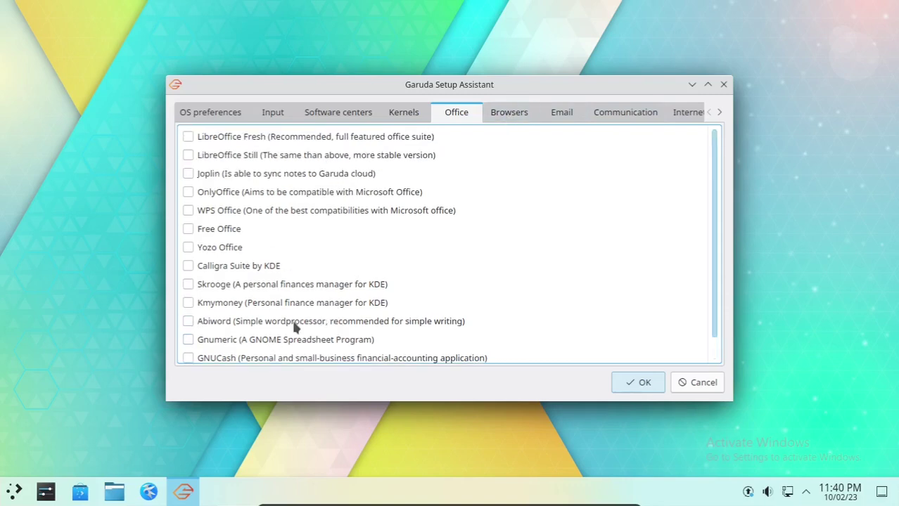
{"action": "left_click", "coordinate": [516, 114]}
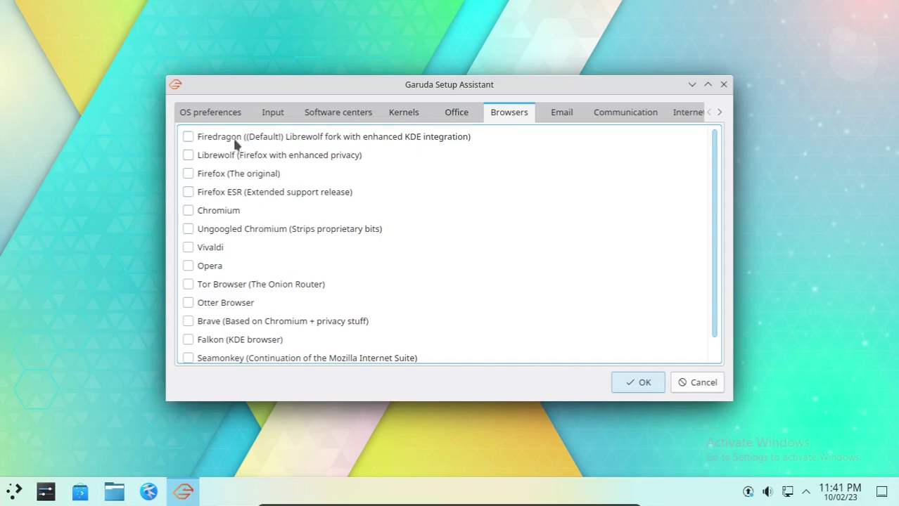
{"action": "left_click", "coordinate": [204, 180]}
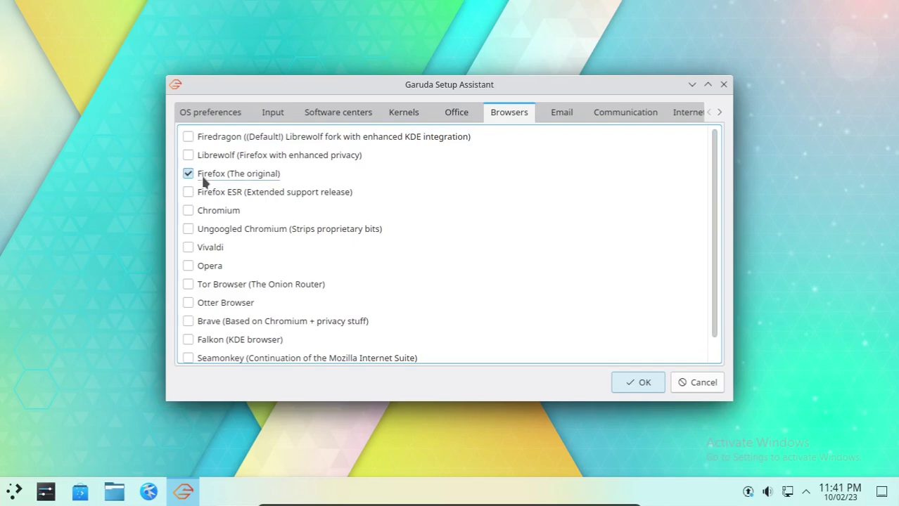
{"action": "scroll", "coordinate": [275, 310], "scroll_direction": "down", "scroll_amount": 1}
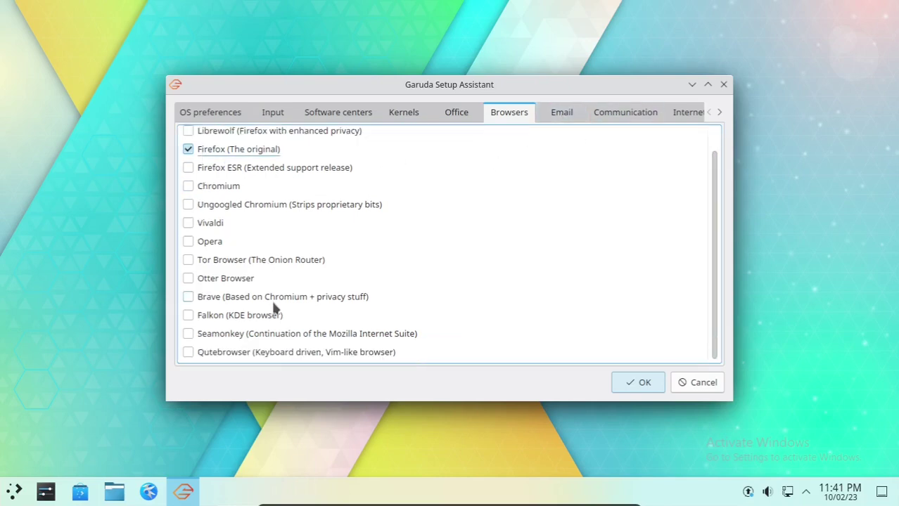
{"action": "left_click", "coordinate": [553, 115]}
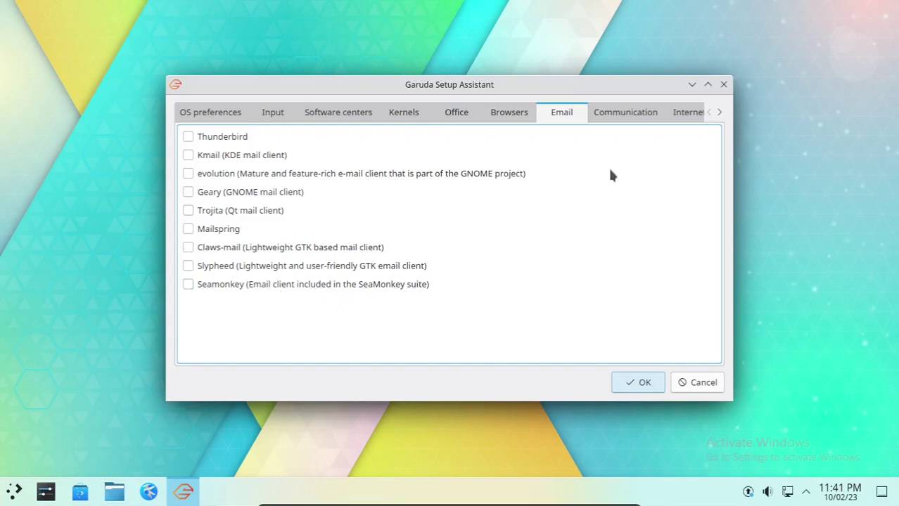
Maximize the Setup Assistant and choose VLC (Media player) from the video options, selecting no communication, internet or audio software.
{"action": "left_click", "coordinate": [617, 115]}
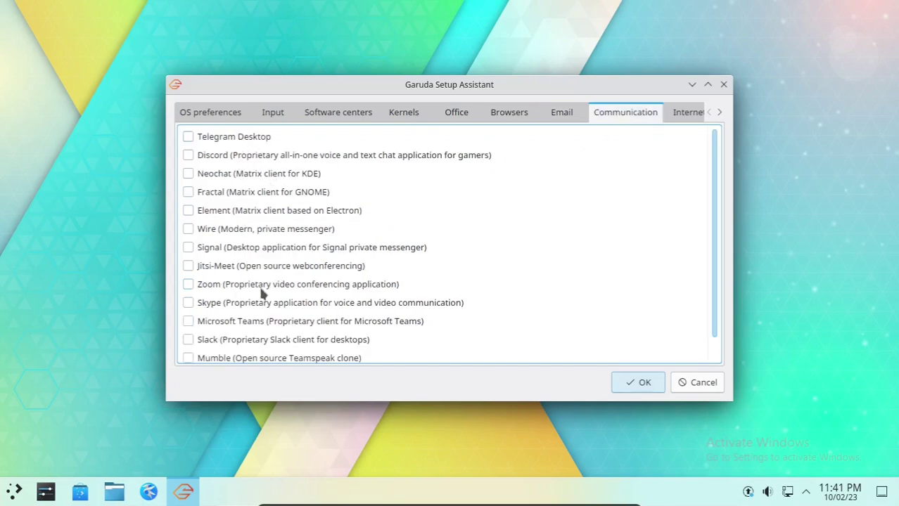
{"action": "scroll", "coordinate": [268, 339], "scroll_direction": "down", "scroll_amount": 1}
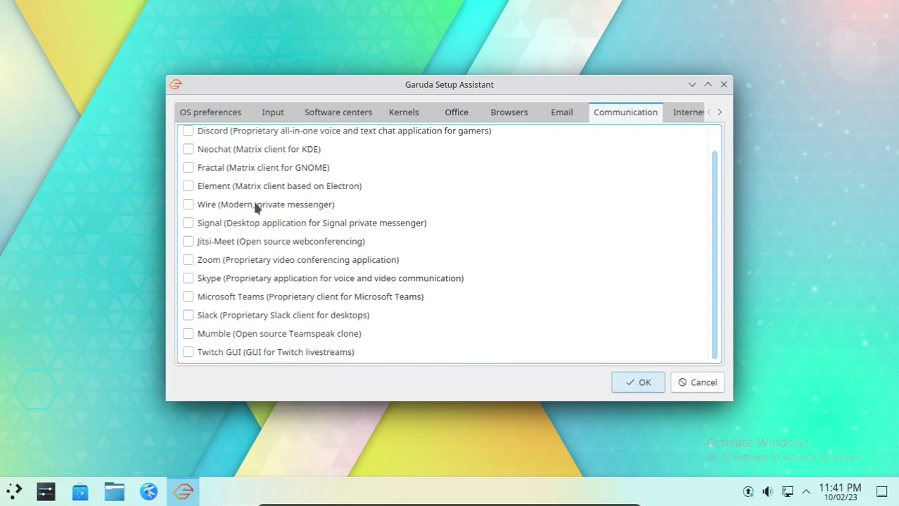
{"action": "scroll", "coordinate": [255, 182], "scroll_direction": "up", "scroll_amount": 1}
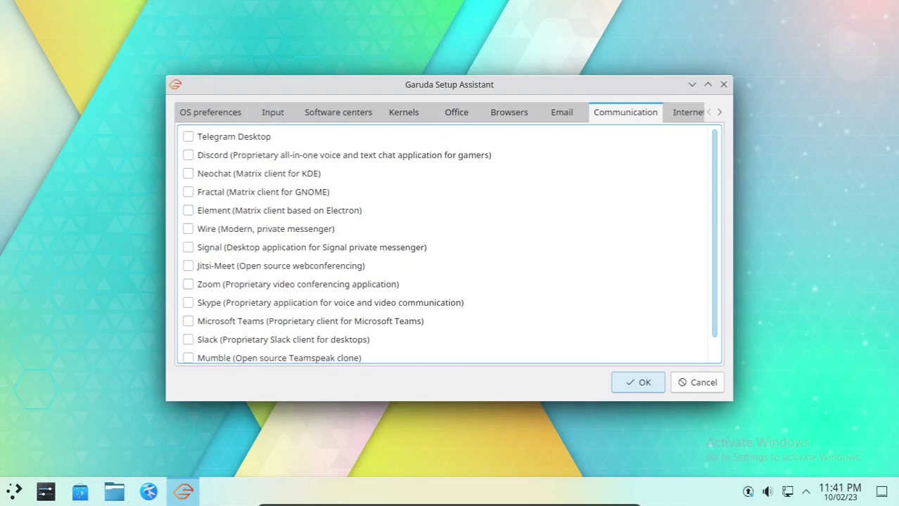
{"action": "left_click", "coordinate": [707, 85]}
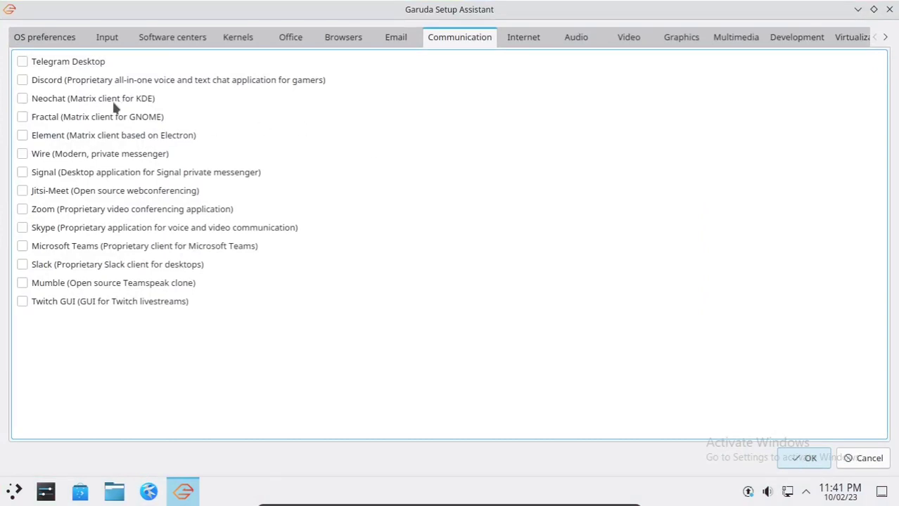
{"action": "left_click", "coordinate": [523, 39]}
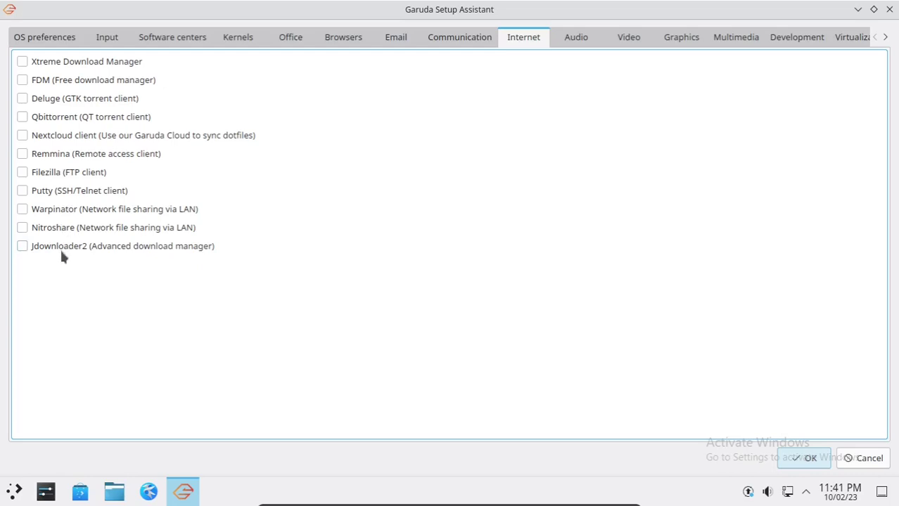
{"action": "left_click", "coordinate": [582, 38]}
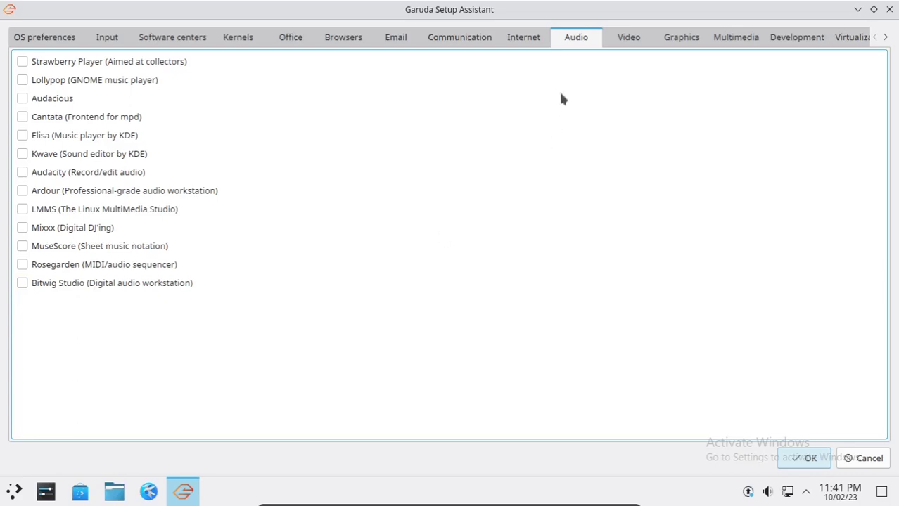
{"action": "left_click", "coordinate": [622, 39]}
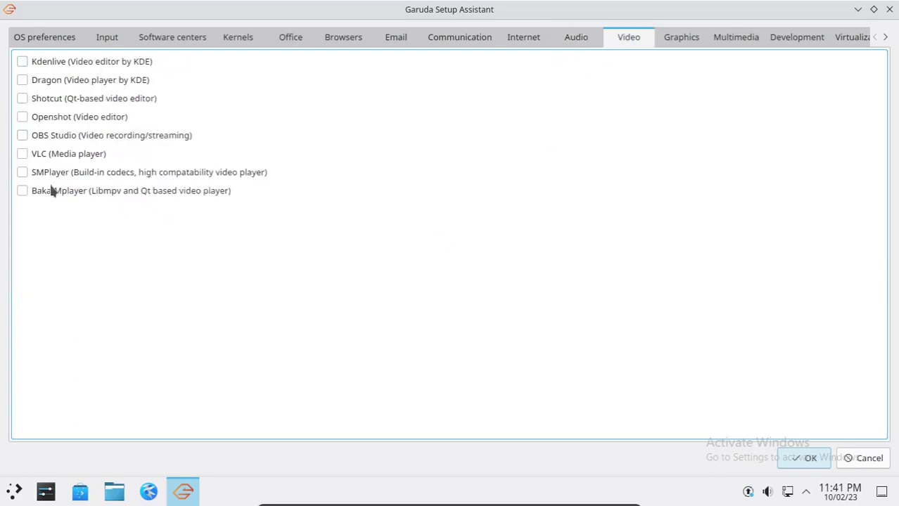
{"action": "left_click", "coordinate": [22, 154]}
Review the graphics, multimedia, development, virtualization and other software options without selecting anything.
{"action": "left_click", "coordinate": [672, 43]}
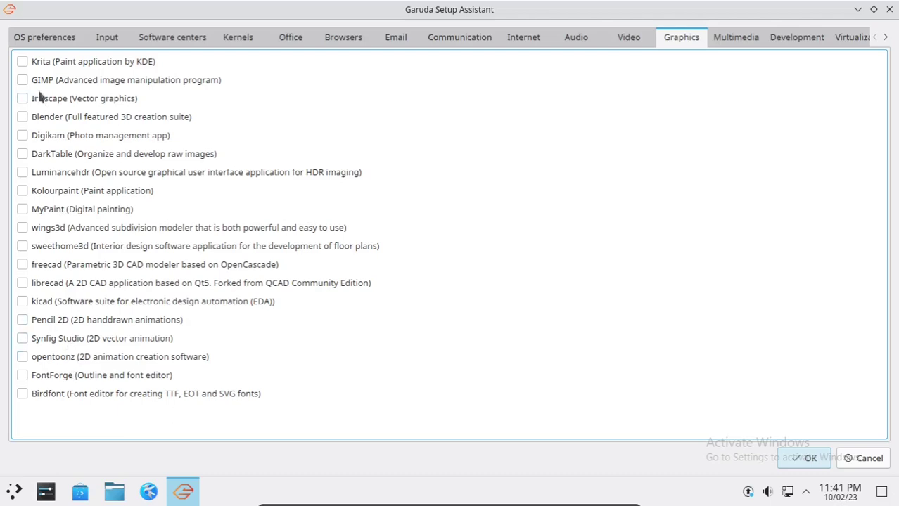
{"action": "left_click", "coordinate": [725, 41]}
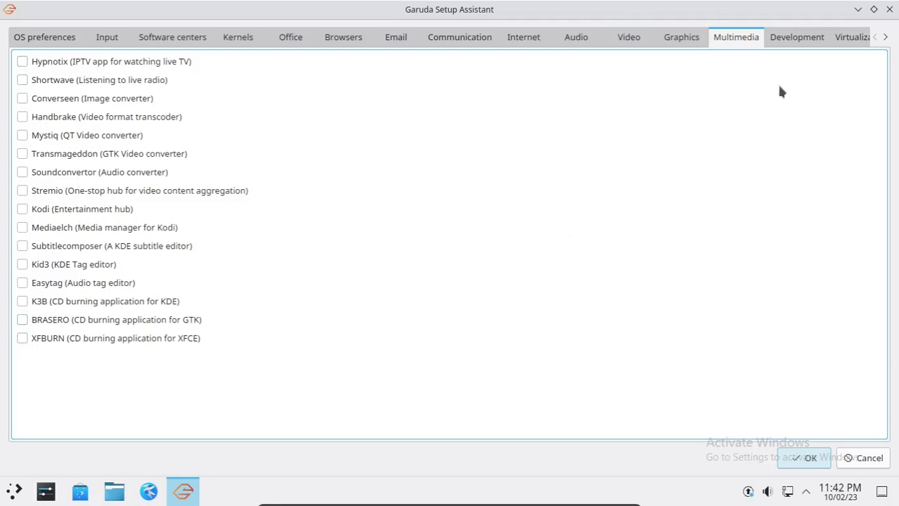
{"action": "left_click", "coordinate": [783, 51]}
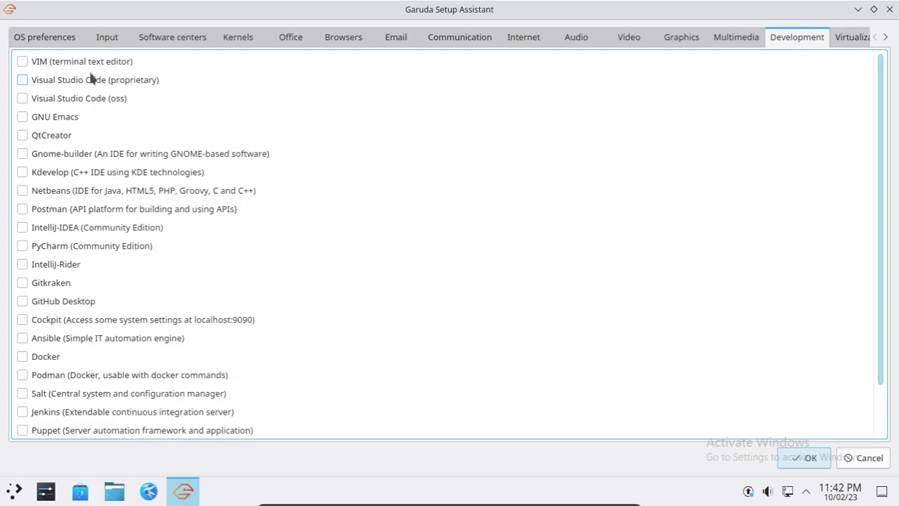
{"action": "scroll", "coordinate": [78, 311], "scroll_direction": "down", "scroll_amount": 2}
{"action": "scroll", "coordinate": [78, 310], "scroll_direction": "up", "scroll_amount": 2}
{"action": "scroll", "coordinate": [216, 209], "scroll_direction": "down", "scroll_amount": 1}
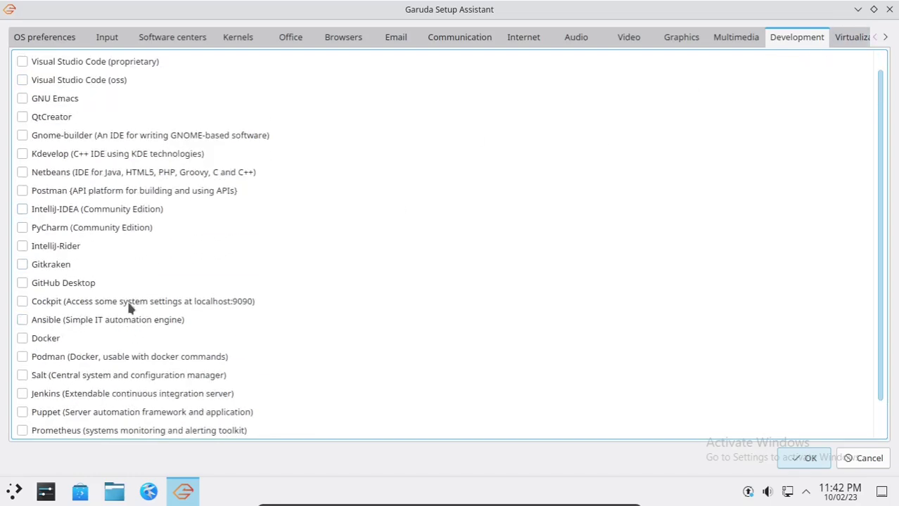
{"action": "scroll", "coordinate": [95, 362], "scroll_direction": "down", "scroll_amount": 2}
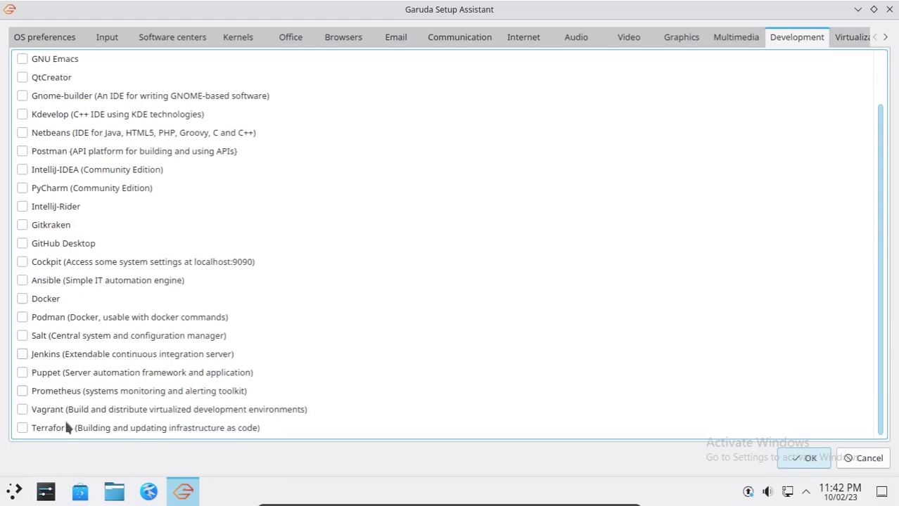
{"action": "scroll", "coordinate": [77, 253], "scroll_direction": "up", "scroll_amount": 3}
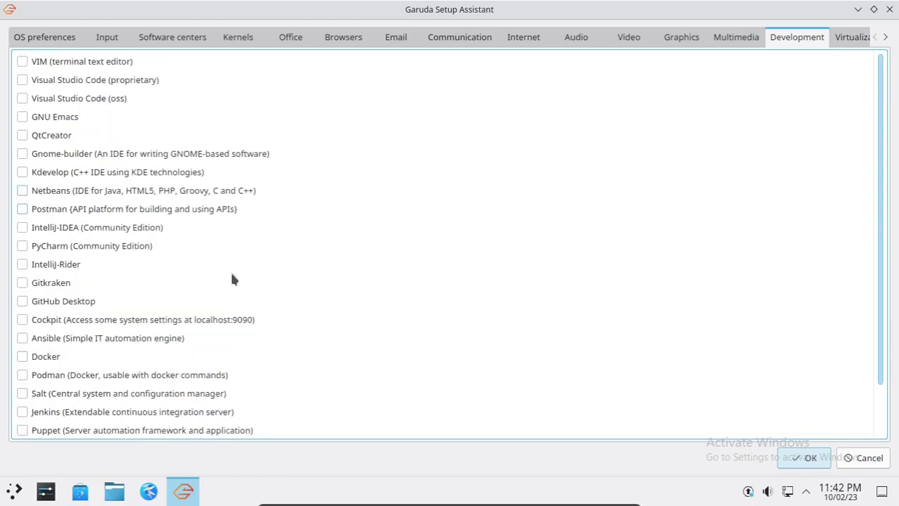
{"action": "left_click", "coordinate": [886, 37]}
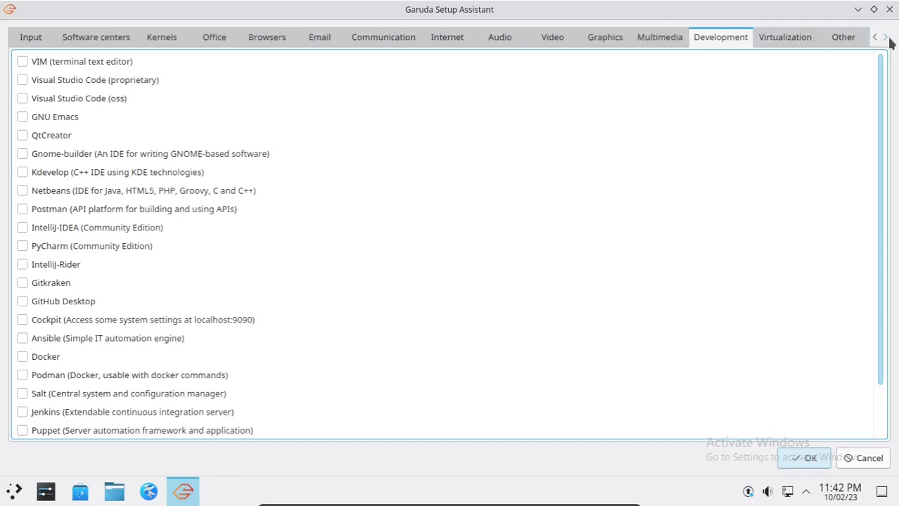
{"action": "left_click", "coordinate": [778, 40]}
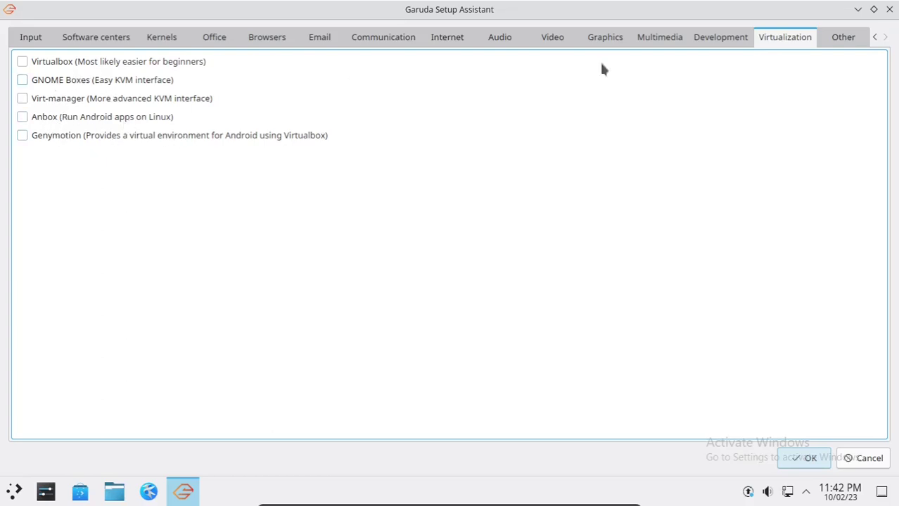
{"action": "left_click", "coordinate": [846, 39]}
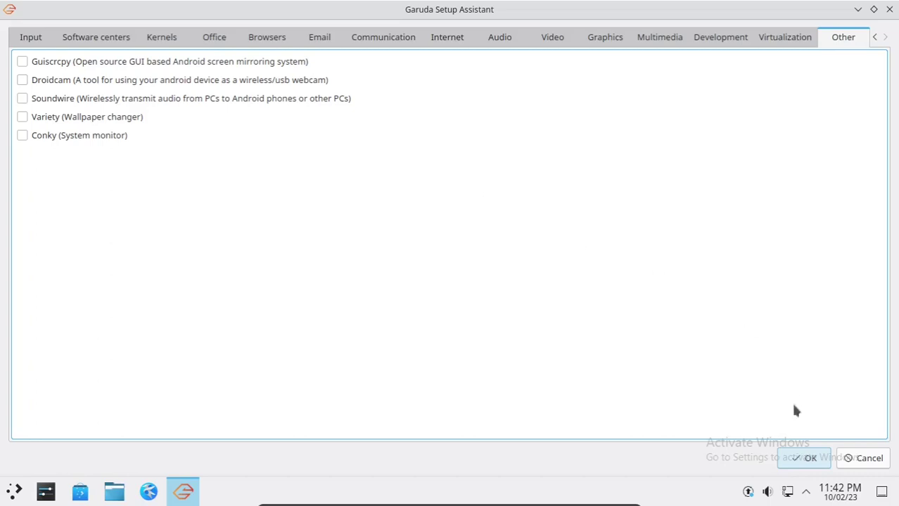
Apply the software selection, authorize it with the sudo password, and approve the package installation.
{"action": "left_click", "coordinate": [798, 464]}
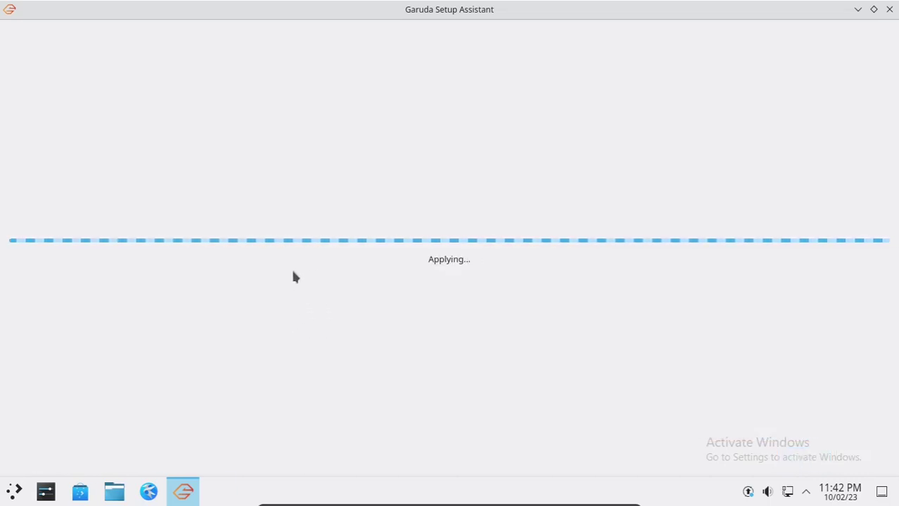
{"action": "type", "text": "**"}
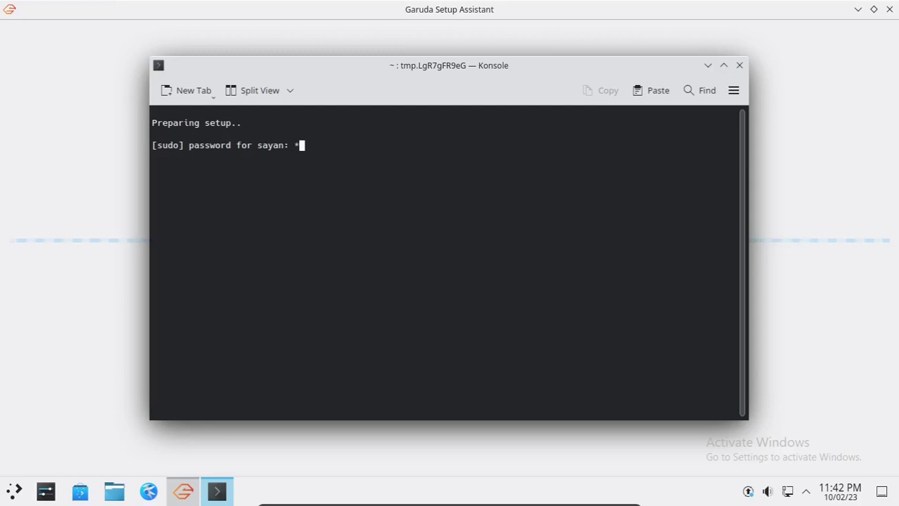
{"action": "type", "text": "**"}
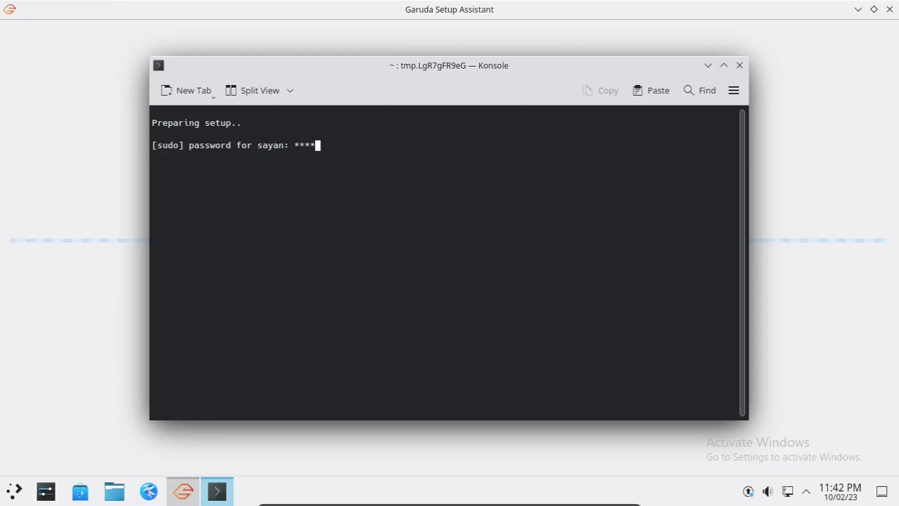
{"action": "type", "text": "***"}
{"action": "key", "text": "Return"}
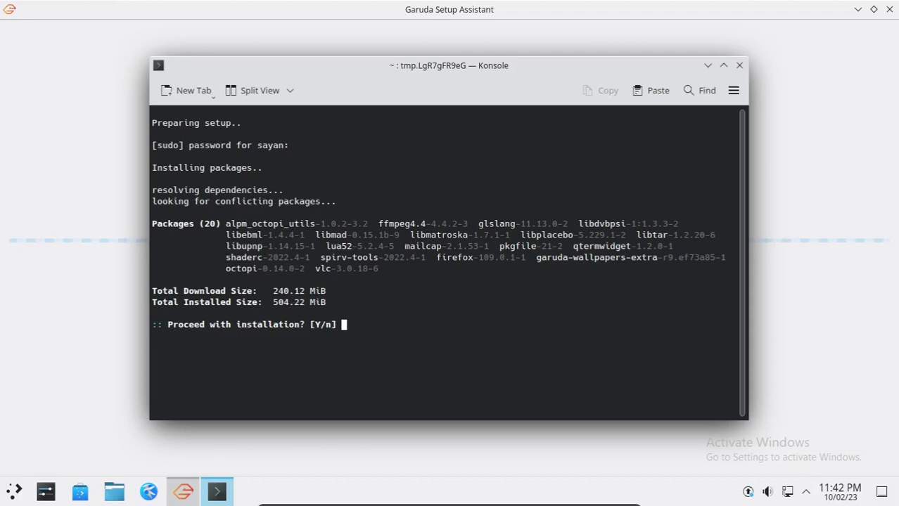
{"action": "key", "text": "Return"}
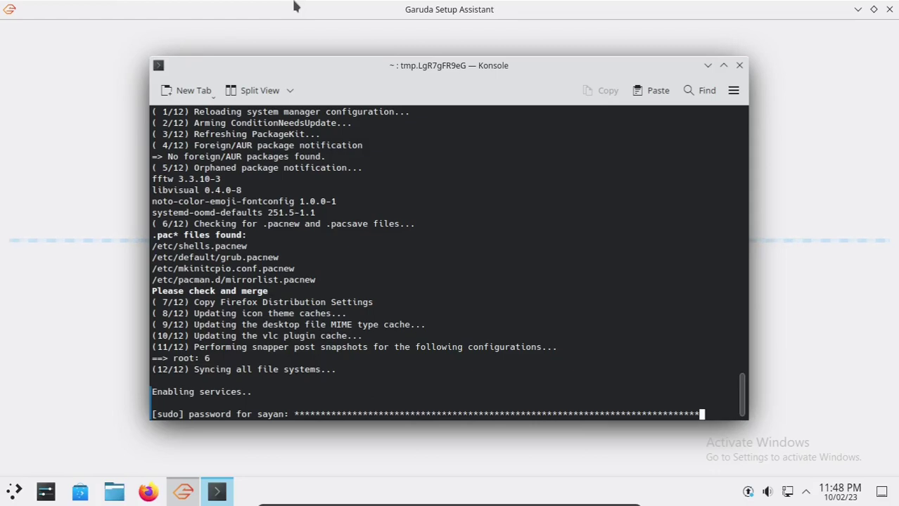
Clear the stray characters from the second sudo prompt and submit the account password to enable services.
{"action": "key", "text": "BackSpace"}
{"action": "key", "text": "BackSpace"}
{"action": "key", "text": "BackSpace"}
{"action": "key", "text": "BackSpace"}
{"action": "key", "text": "BackSpace"}
{"action": "key", "text": "BackSpace"}
{"action": "key", "text": "BackSpace"}
{"action": "key", "text": "BackSpace"}
{"action": "key", "text": "BackSpace"}
{"action": "key", "text": "BackSpace"}
{"action": "key", "text": "BackSpace"}
{"action": "key", "text": "BackSpace"}
{"action": "key", "text": "BackSpace"}
{"action": "key", "text": "BackSpace"}
{"action": "key", "text": "BackSpace"}
{"action": "key", "text": "BackSpace"}
{"action": "key", "text": "BackSpace"}
{"action": "key", "text": "BackSpace"}
{"action": "key", "text": "BackSpace"}
{"action": "key", "text": "BackSpace"}
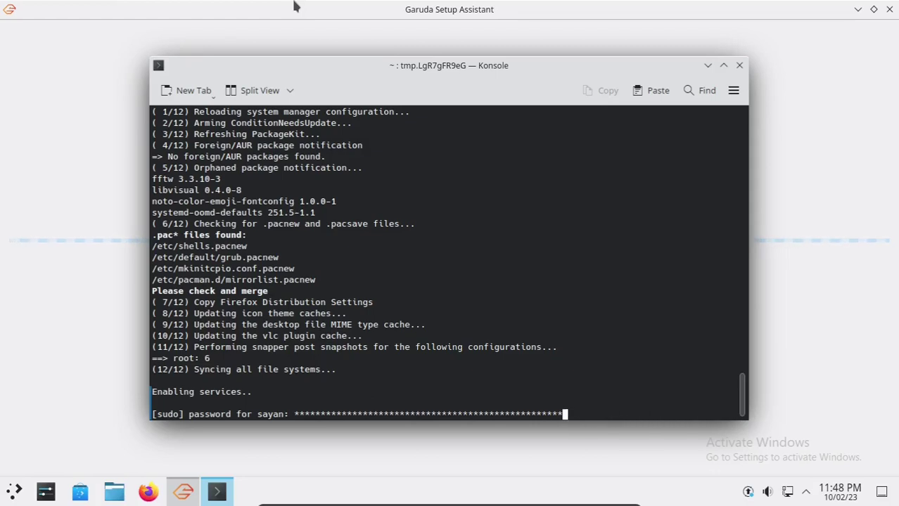
{"action": "key", "text": "BackSpace"}
{"action": "key", "text": "BackSpace"}
{"action": "key", "text": "BackSpace"}
{"action": "key", "text": "BackSpace"}
{"action": "key", "text": "BackSpace"}
{"action": "key", "text": "BackSpace"}
{"action": "key", "text": "BackSpace"}
{"action": "key", "text": "BackSpace"}
{"action": "key", "text": "BackSpace"}
{"action": "key", "text": "BackSpace"}
{"action": "key", "text": "BackSpace"}
{"action": "key", "text": "BackSpace"}
{"action": "key", "text": "BackSpace"}
{"action": "key", "text": "BackSpace"}
{"action": "key", "text": "BackSpace"}
{"action": "key", "text": "BackSpace"}
{"action": "key", "text": "BackSpace"}
{"action": "key", "text": "BackSpace"}
{"action": "key", "text": "BackSpace"}
{"action": "key", "text": "BackSpace"}
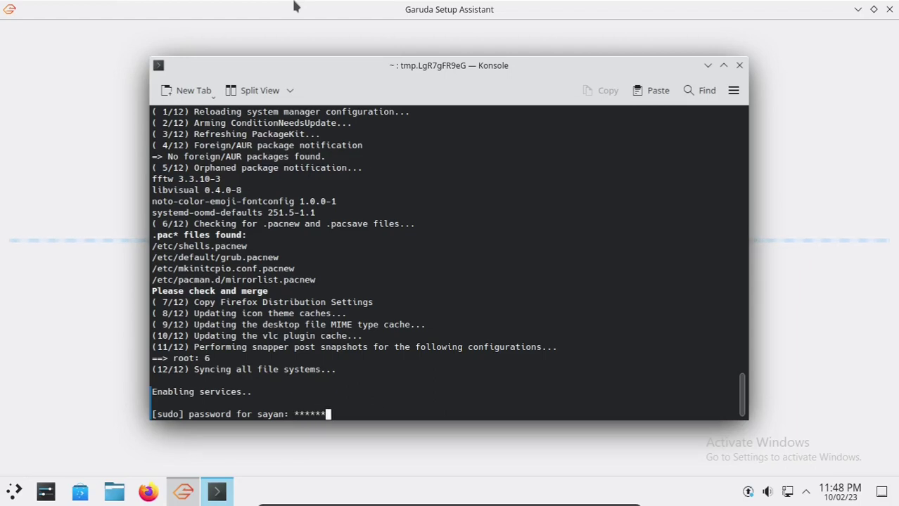
{"action": "key", "text": "Return"}
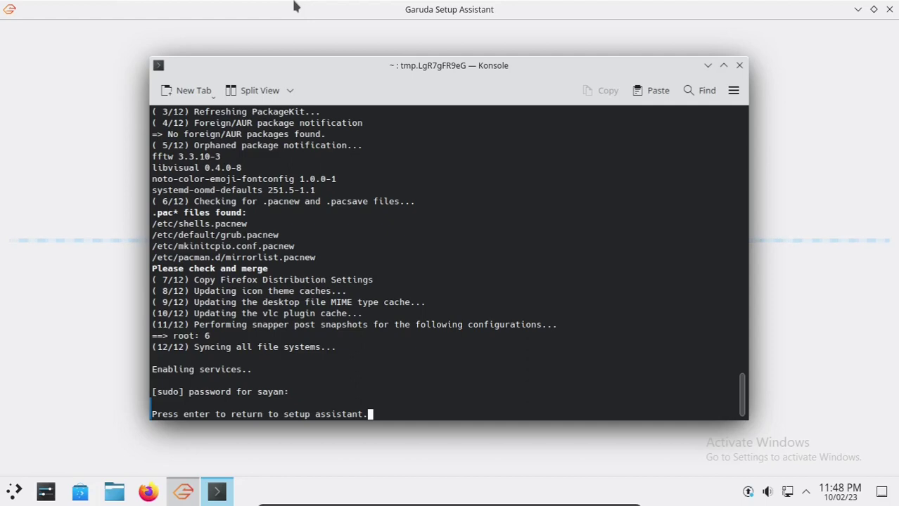
Return from the terminal to the Setup Assistant, finish it, and close the Garuda Welcome window.
{"action": "key", "text": "Return"}
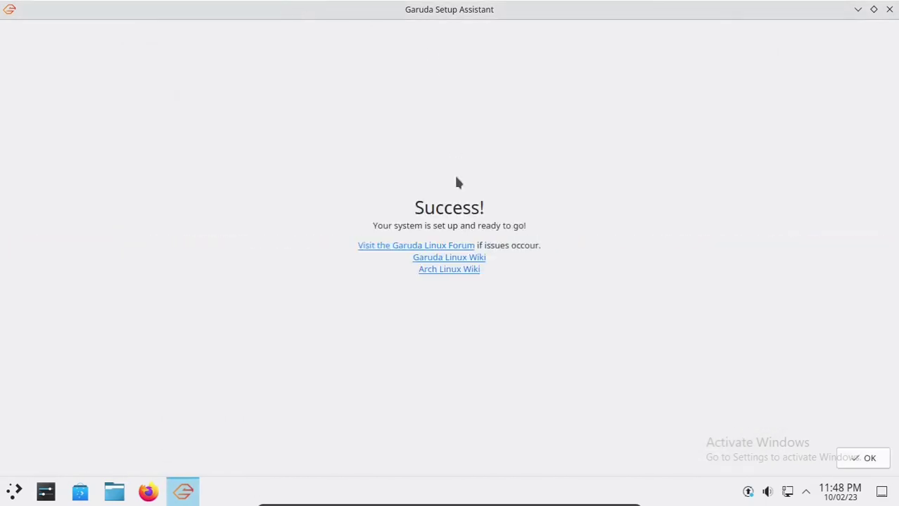
{"action": "left_click", "coordinate": [873, 11]}
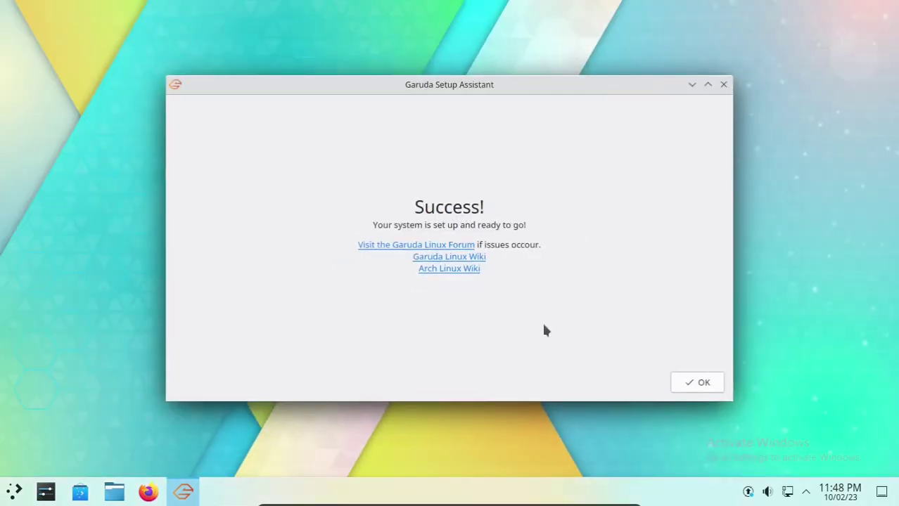
{"action": "left_click", "coordinate": [708, 386]}
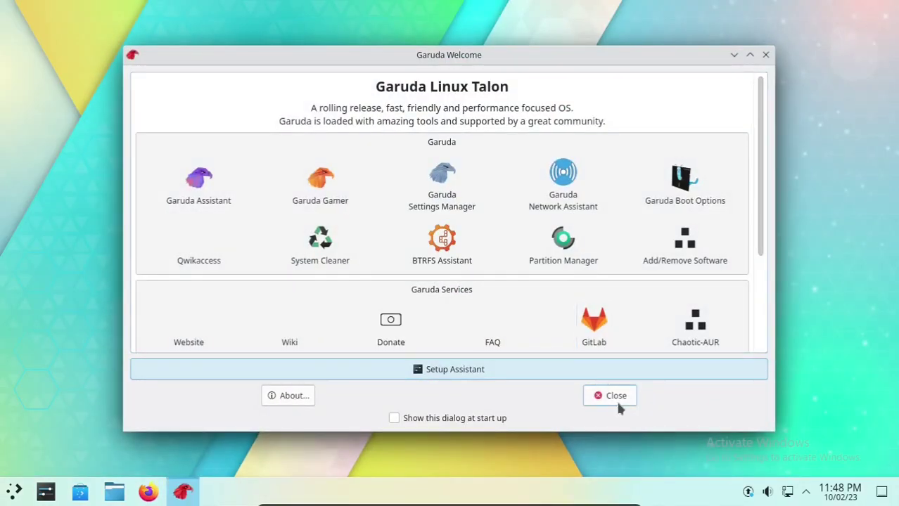
{"action": "left_click", "coordinate": [612, 397]}
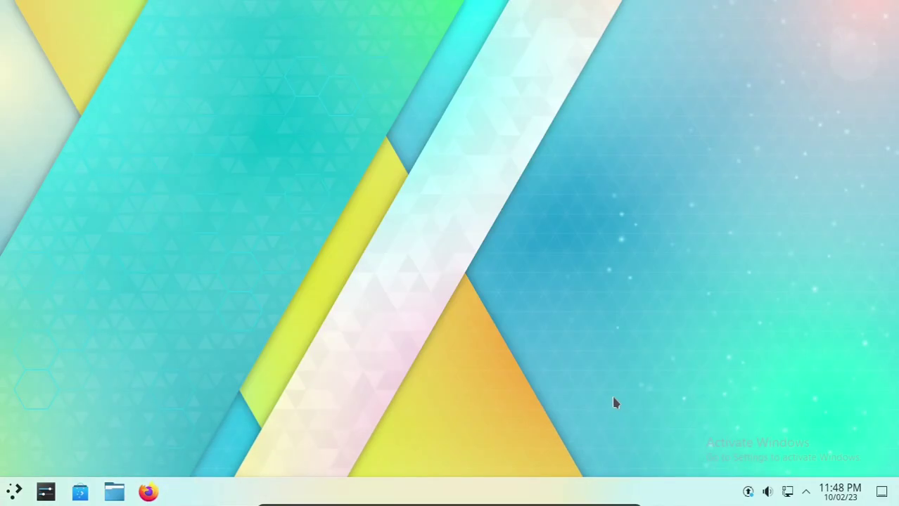
Set the desktop panel's height to 36, move the panel to the left edge of the desktop, and leave edit mode.
{"action": "right_click", "coordinate": [428, 490]}
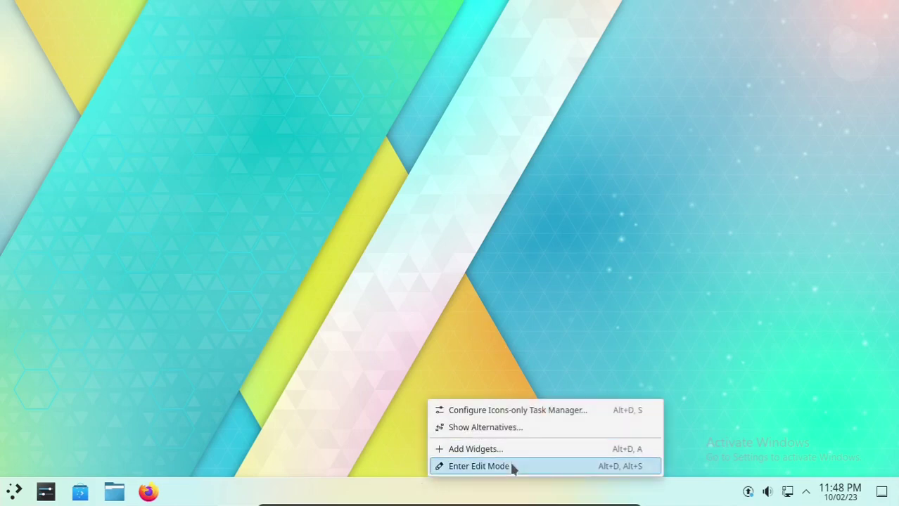
{"action": "left_click", "coordinate": [479, 466]}
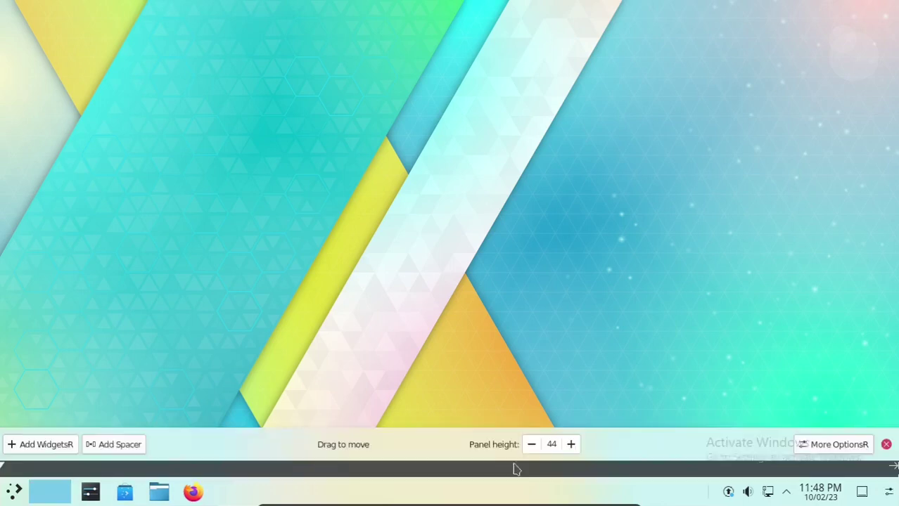
{"action": "left_click", "coordinate": [536, 441]}
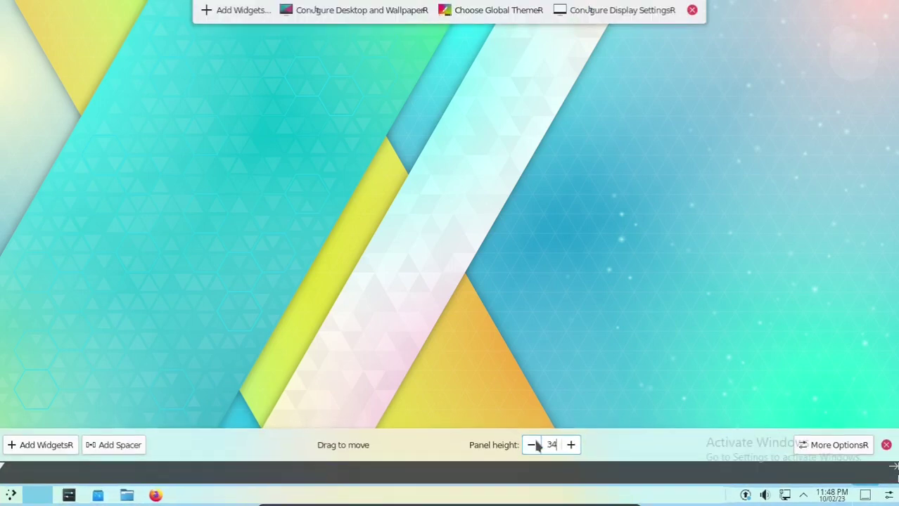
{"action": "left_click", "coordinate": [575, 446]}
{"action": "left_click", "coordinate": [571, 445]}
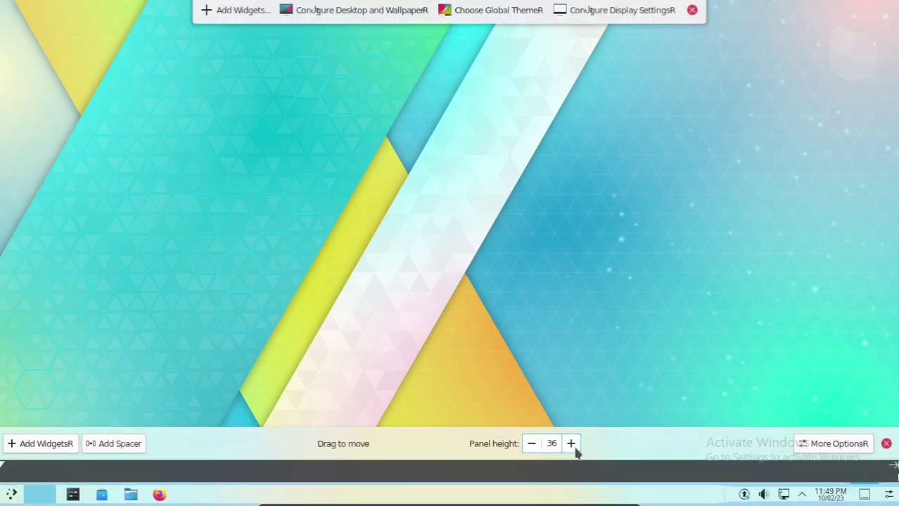
{"action": "left_click_drag", "start_coordinate": [316, 436], "coordinate": [26, 188]}
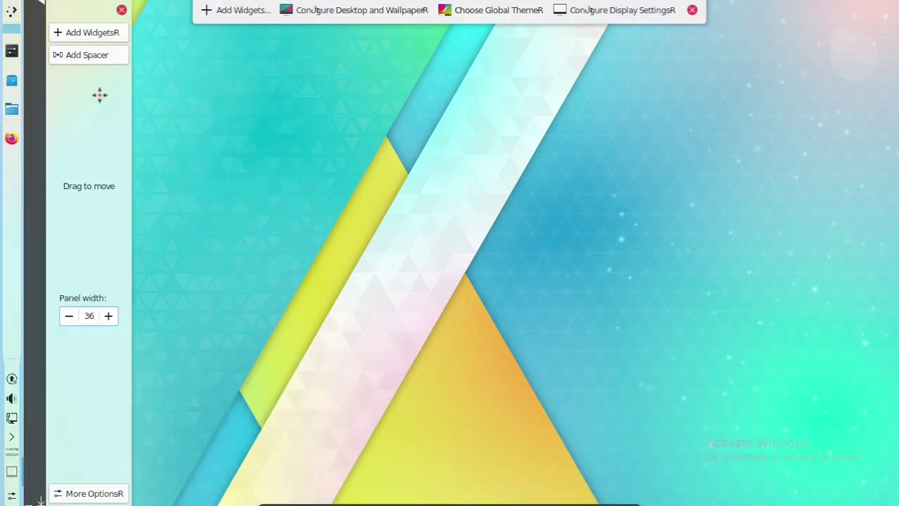
{"action": "left_click", "coordinate": [693, 11]}
Open the digital clock's settings, turn off the date display, and apply the change.
{"action": "right_click", "coordinate": [11, 475]}
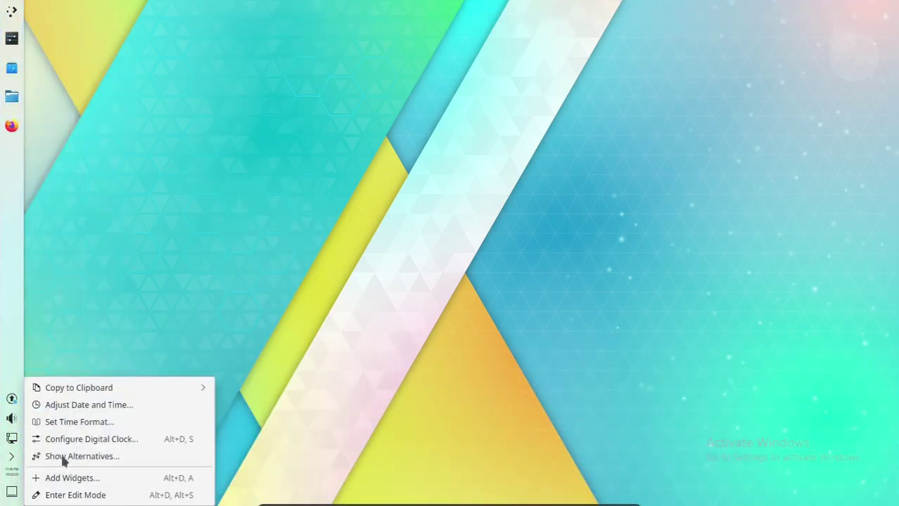
{"action": "left_click", "coordinate": [348, 325]}
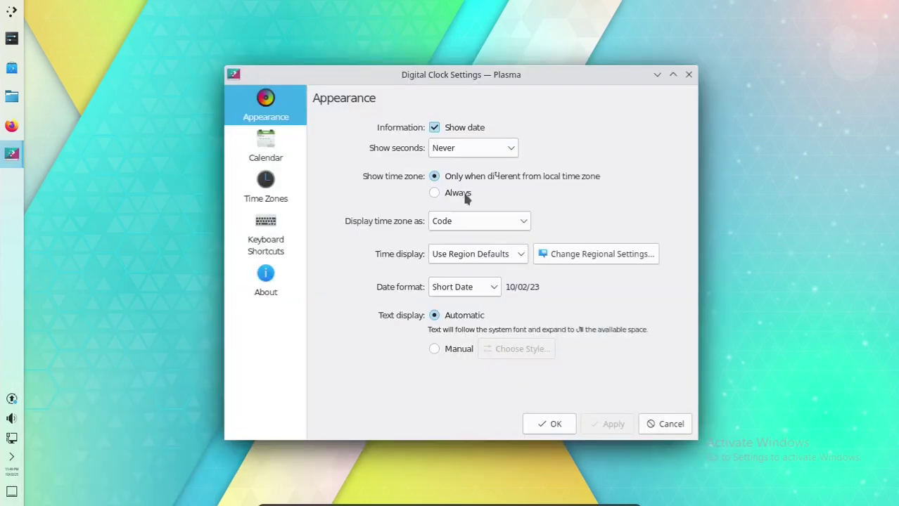
{"action": "left_click", "coordinate": [470, 149]}
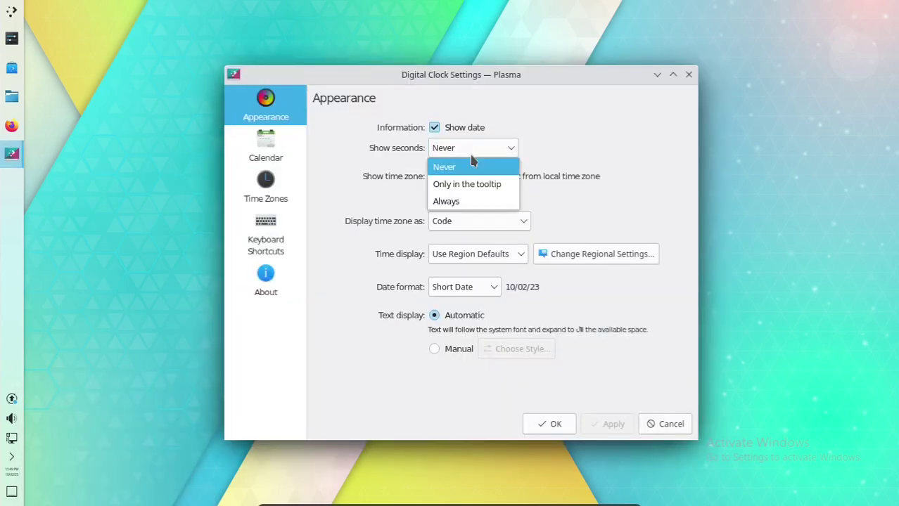
{"action": "left_click", "coordinate": [470, 152]}
{"action": "left_click", "coordinate": [454, 130]}
{"action": "left_click", "coordinate": [611, 424]}
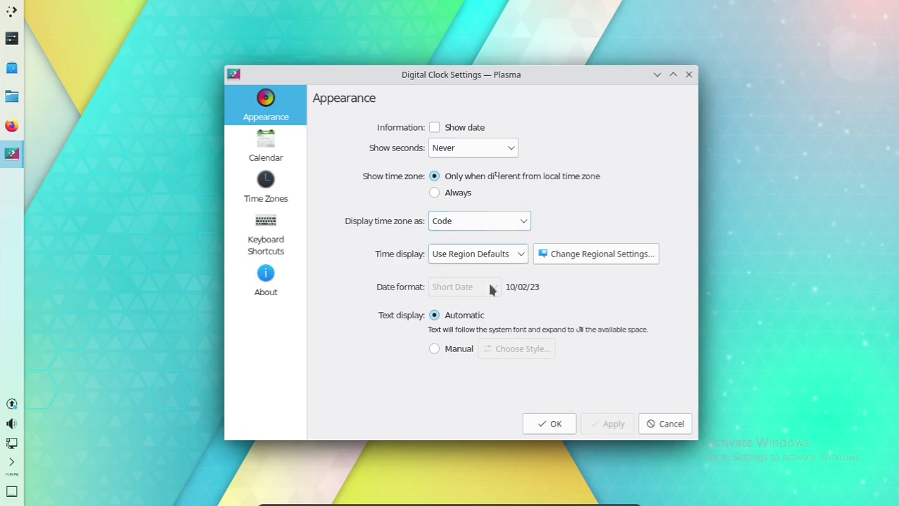
Set the clock's time display to 24-Hour, confirm the settings, and briefly check the clock's calendar popup.
{"action": "left_click", "coordinate": [488, 257]}
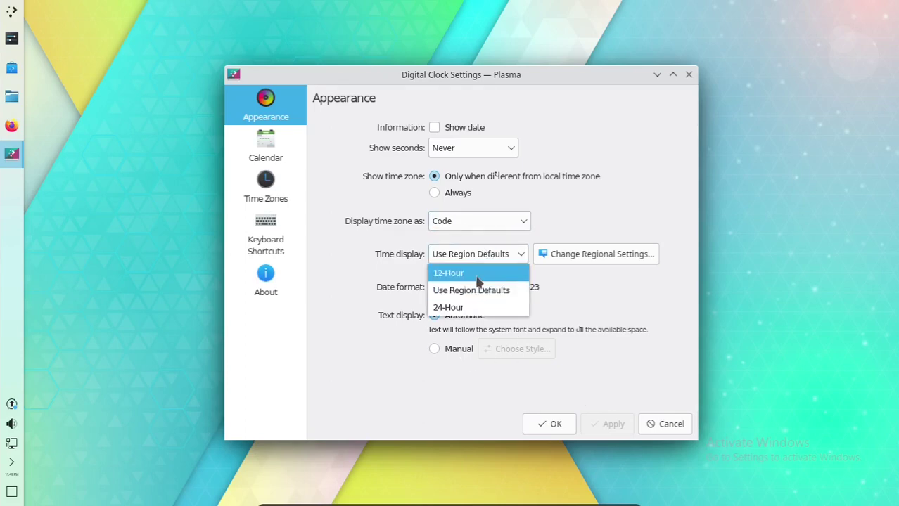
{"action": "left_click", "coordinate": [468, 308]}
{"action": "left_click", "coordinate": [607, 424]}
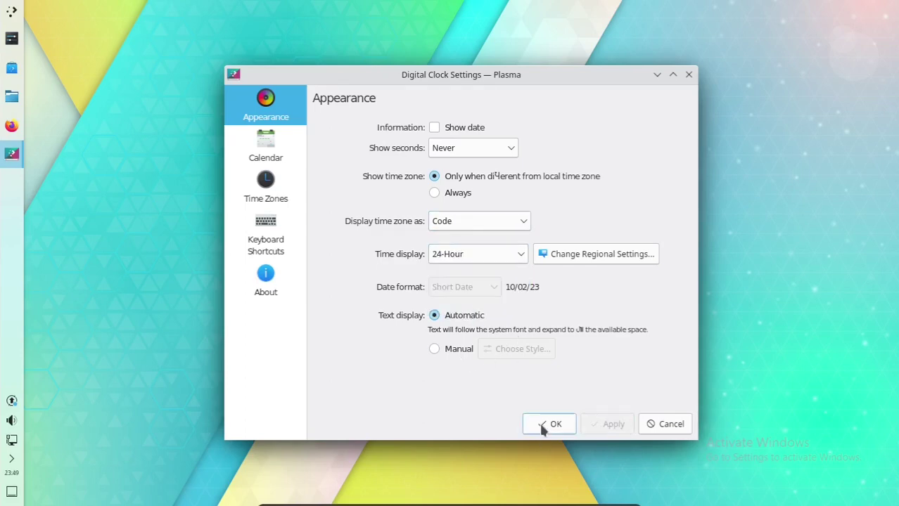
{"action": "left_click", "coordinate": [546, 426]}
{"action": "left_click", "coordinate": [15, 476]}
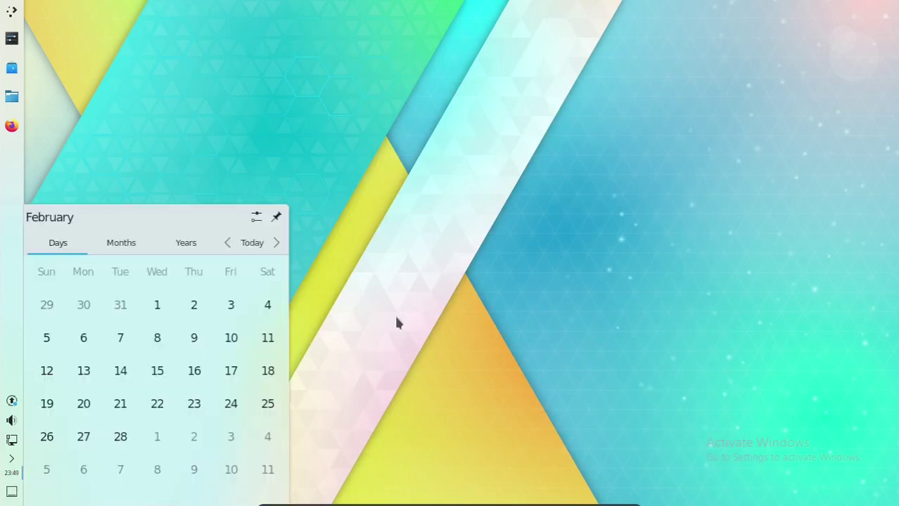
{"action": "left_click", "coordinate": [395, 321]}
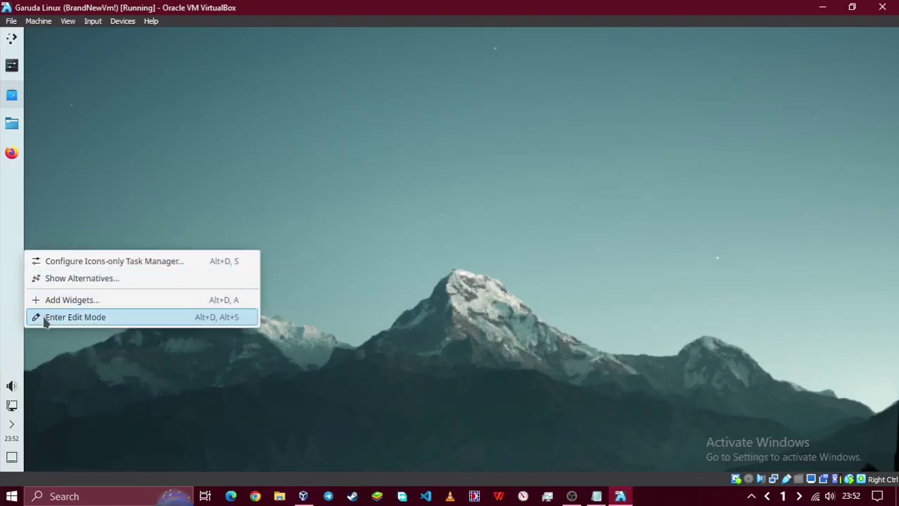
Move the panel to the bottom edge of the desktop, dismiss the VirtualBox error, and leave edit mode.
{"action": "left_click", "coordinate": [44, 317]}
{"action": "left_click_drag", "start_coordinate": [98, 189], "coordinate": [237, 498]}
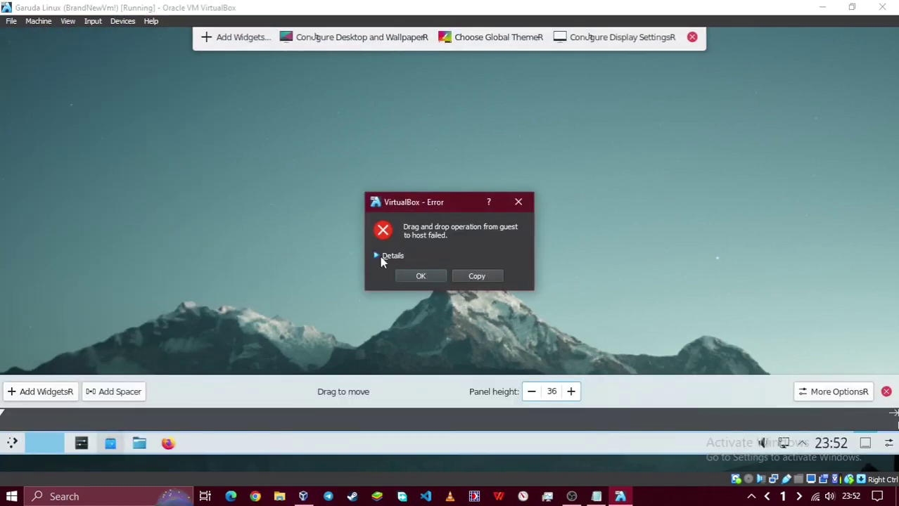
{"action": "left_click", "coordinate": [519, 201]}
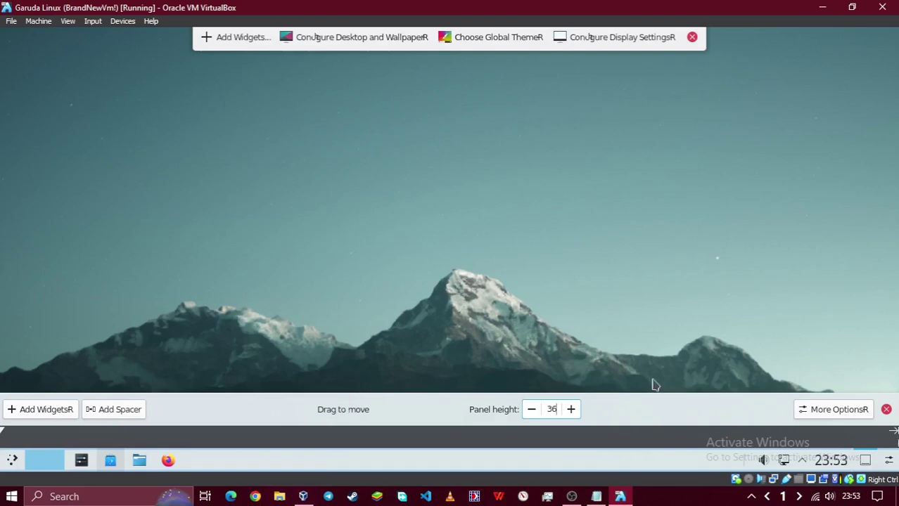
{"action": "left_click", "coordinate": [654, 385]}
Replace the panel's application launcher with the Application Menu alternative and check the new menu.
{"action": "right_click", "coordinate": [12, 460]}
{"action": "left_click", "coordinate": [70, 399]}
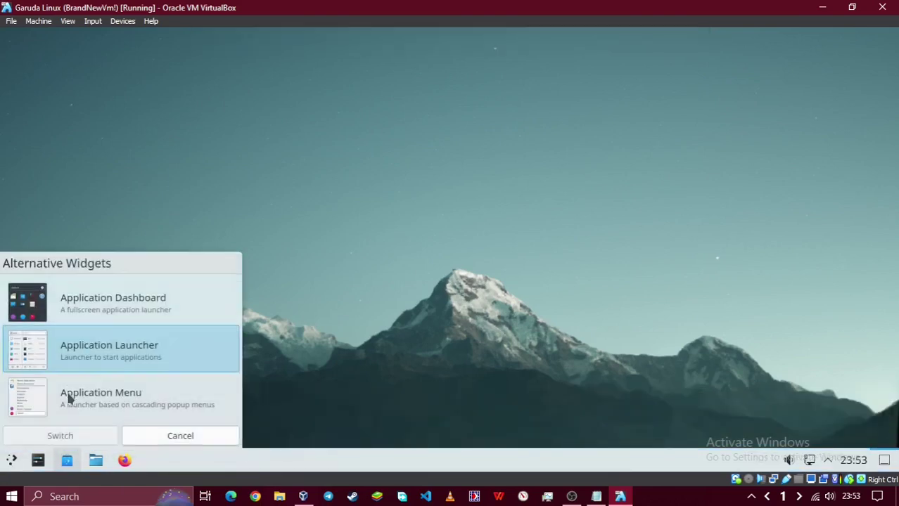
{"action": "left_click", "coordinate": [138, 405]}
{"action": "left_click", "coordinate": [67, 434]}
{"action": "left_click", "coordinate": [11, 462]}
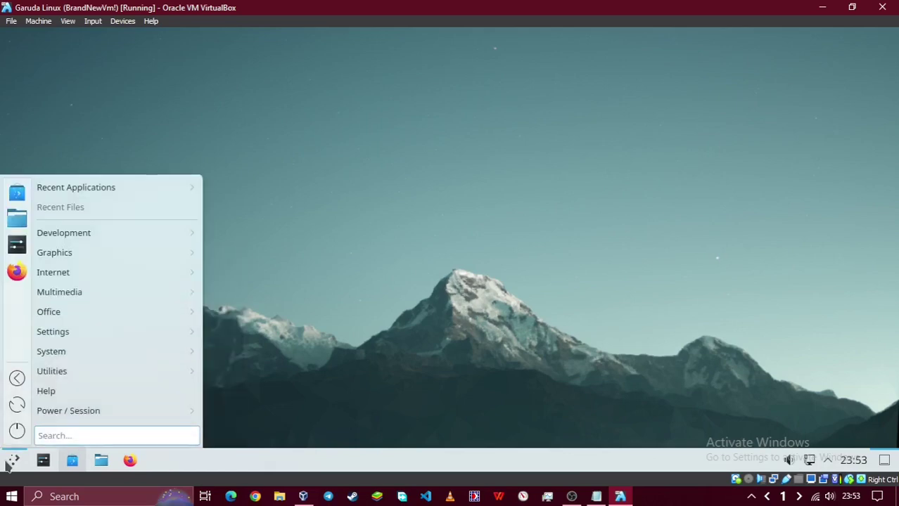
{"action": "left_click", "coordinate": [8, 464]}
Move the panel from the bottom to the left edge of the desktop and leave edit mode.
{"action": "right_click", "coordinate": [268, 458]}
{"action": "left_click", "coordinate": [306, 437]}
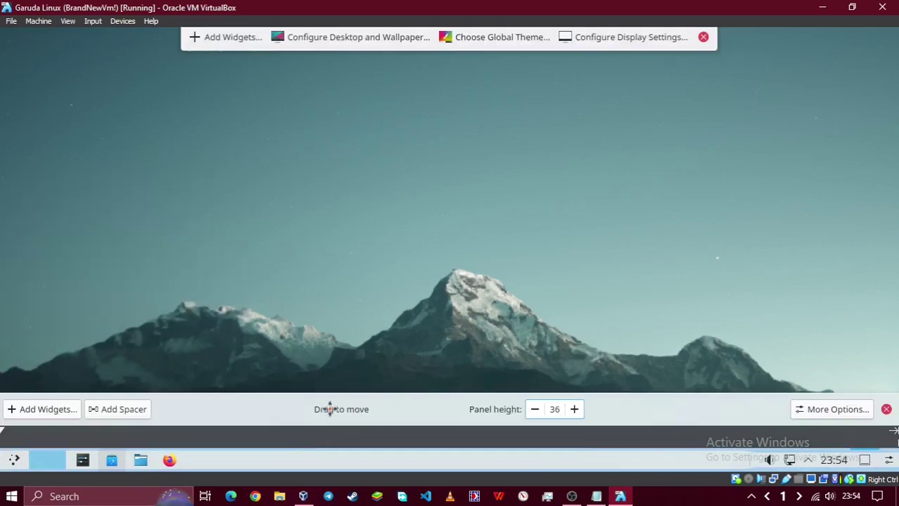
{"action": "left_click_drag", "start_coordinate": [329, 409], "coordinate": [28, 301]}
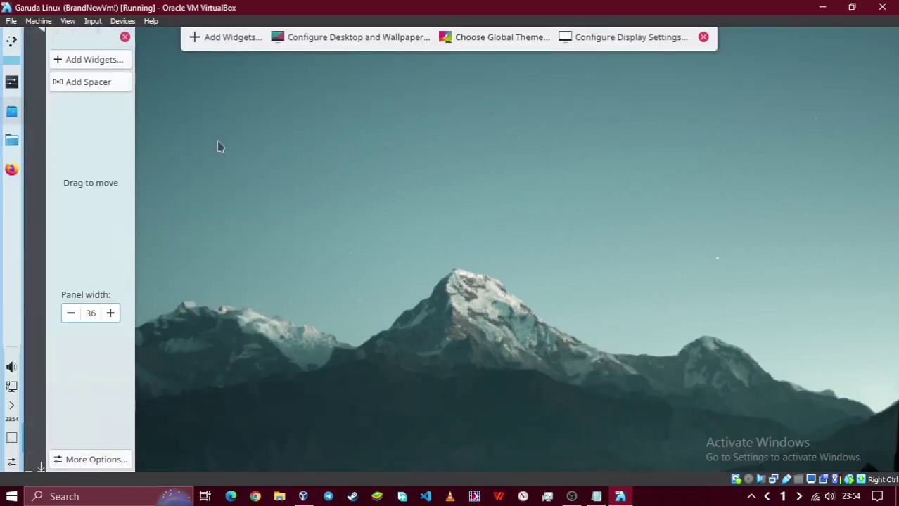
{"action": "left_click", "coordinate": [704, 37]}
{"action": "right_click", "coordinate": [265, 120]}
{"action": "right_click", "coordinate": [267, 86]}
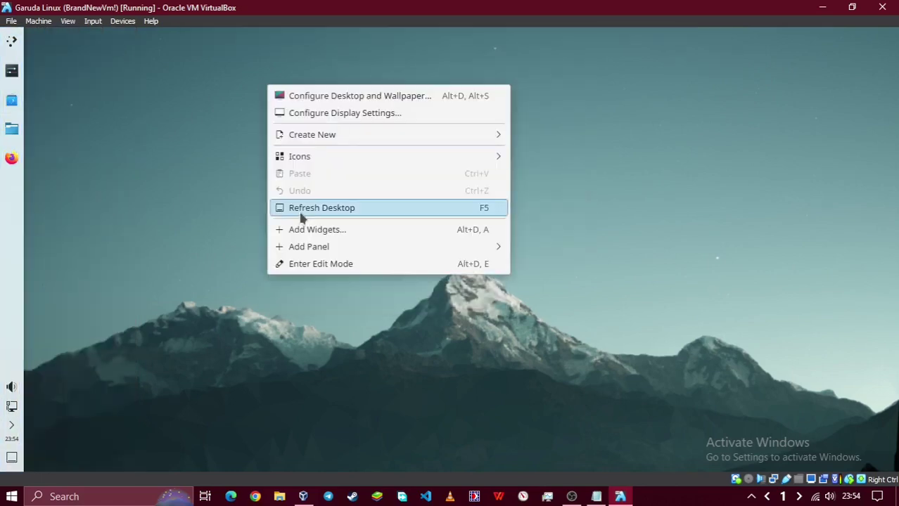
{"action": "left_click", "coordinate": [10, 40]}
{"action": "left_click", "coordinate": [10, 40]}
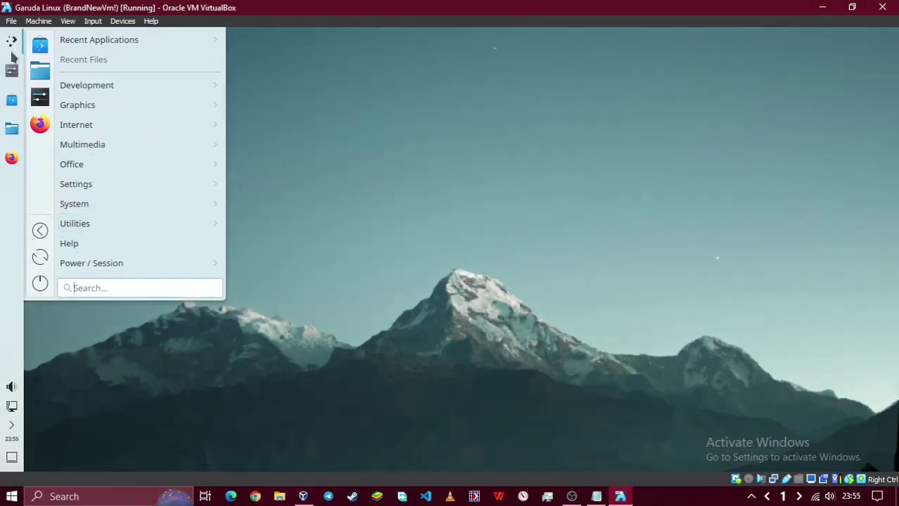
{"action": "left_click", "coordinate": [11, 43]}
{"action": "right_click", "coordinate": [159, 115]}
{"action": "left_click", "coordinate": [225, 239]}
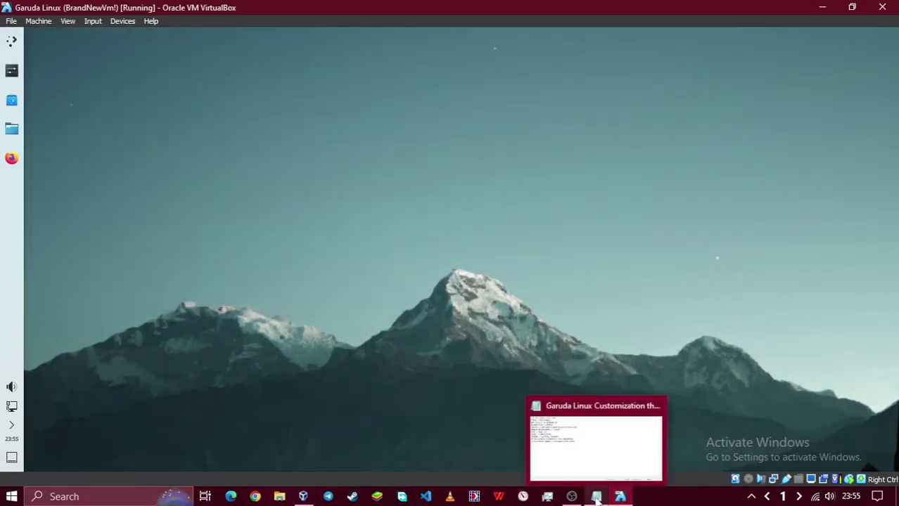
{"action": "left_click", "coordinate": [572, 497]}
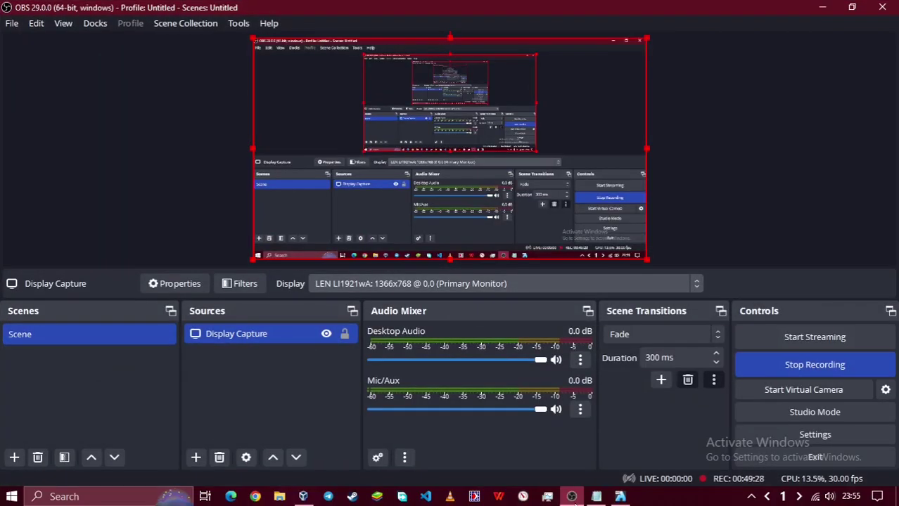
{"action": "left_click", "coordinate": [596, 496]}
{"action": "right_click", "coordinate": [275, 105]}
{"action": "key", "text": "Escape"}
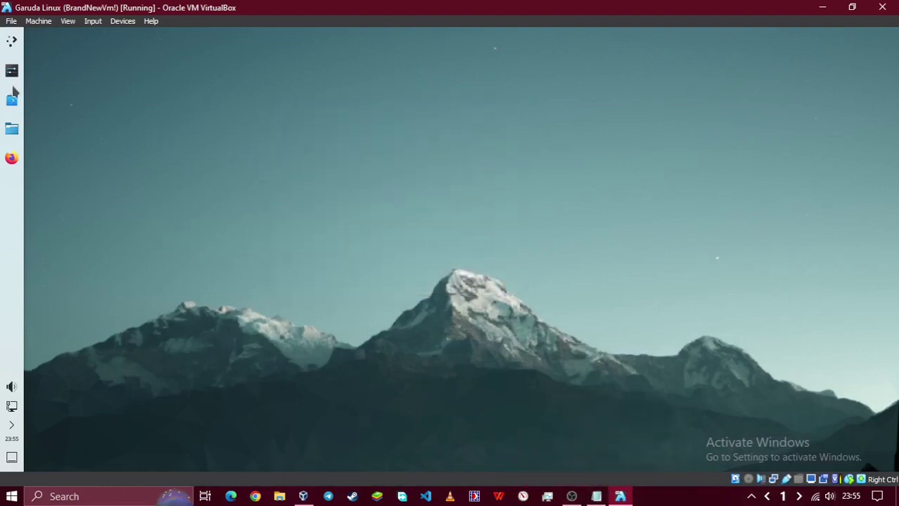
Apply the Breeze Dark theme in System Settings and close the settings window.
{"action": "left_click", "coordinate": [11, 74]}
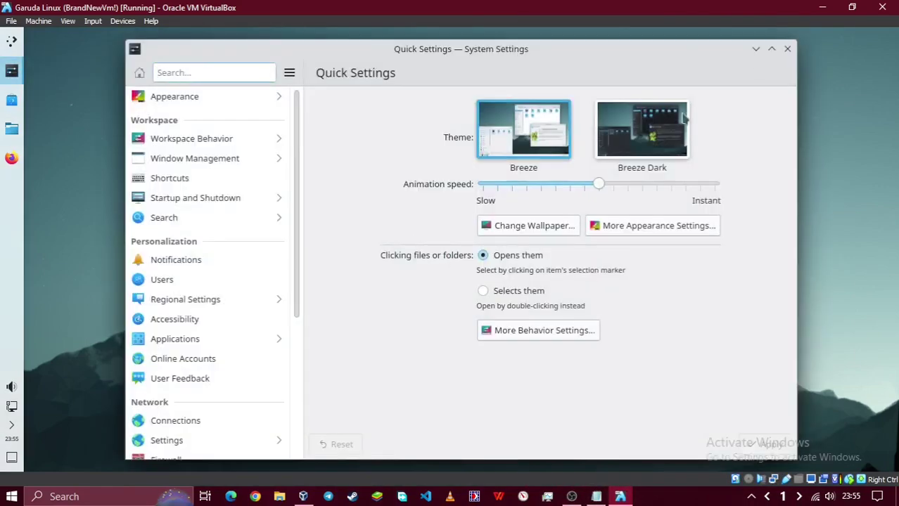
{"action": "left_click", "coordinate": [647, 166]}
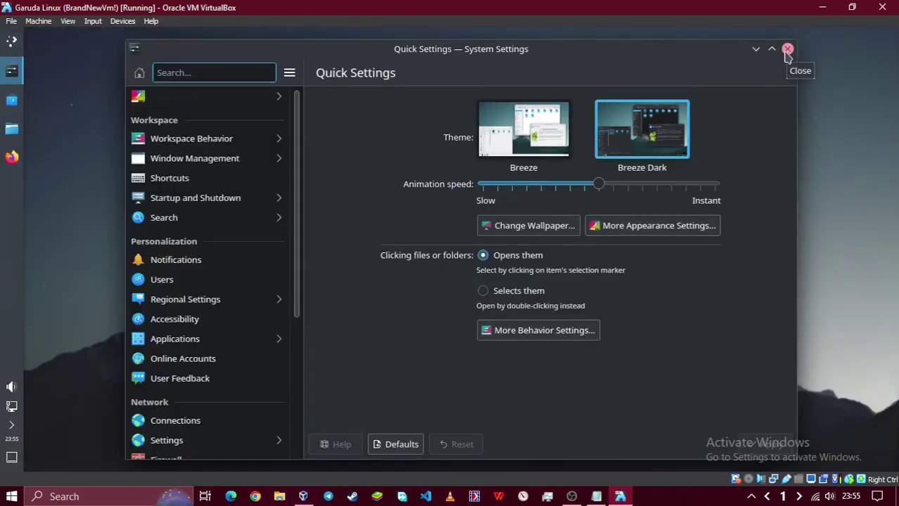
{"action": "left_click", "coordinate": [787, 49]}
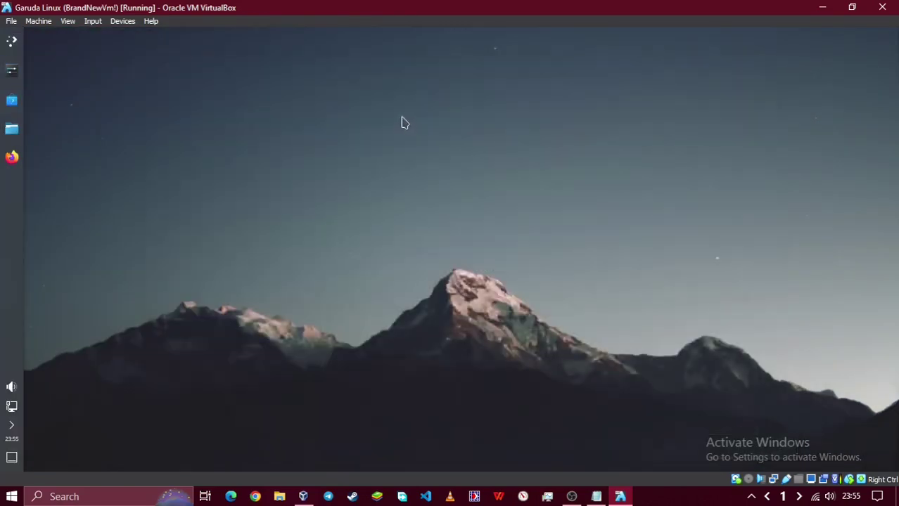
{"action": "right_click", "coordinate": [401, 120]}
{"action": "left_click", "coordinate": [12, 43]}
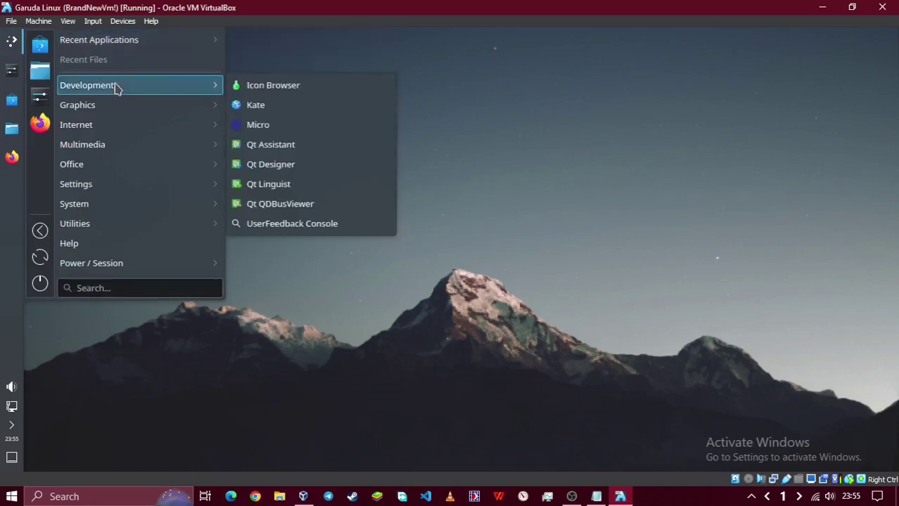
{"action": "mouse_move", "coordinate": [112, 214]}
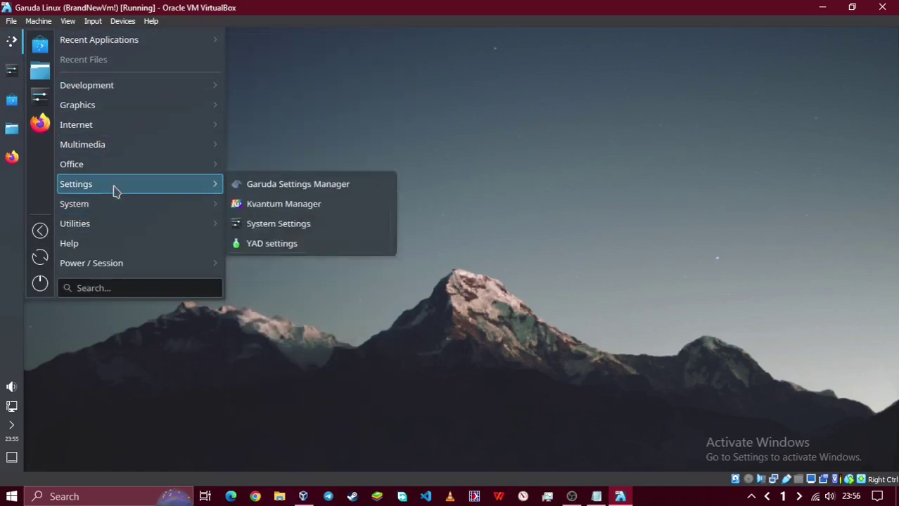
{"action": "left_click", "coordinate": [563, 140]}
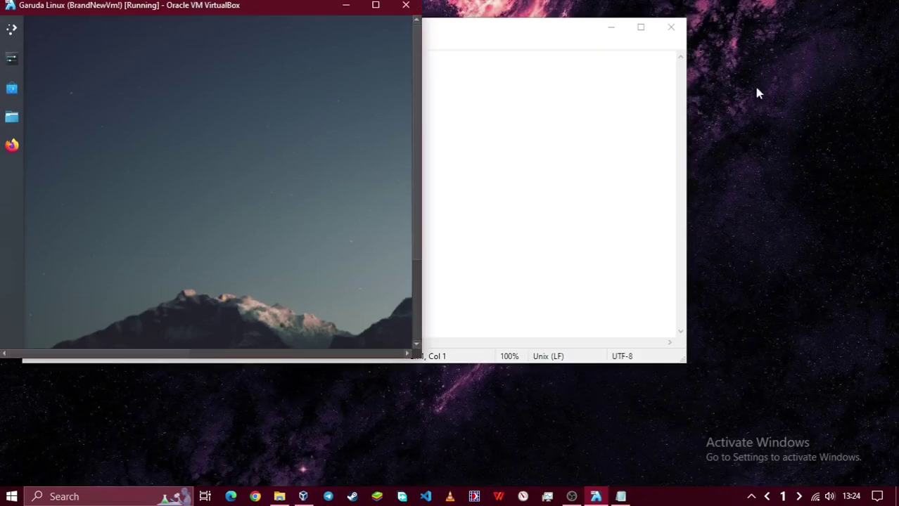
Maximize the Garuda Linux virtual machine window and refresh the guest desktop.
{"action": "left_click_drag", "start_coordinate": [262, 12], "coordinate": [448, 55]}
{"action": "left_click", "coordinate": [562, 47]}
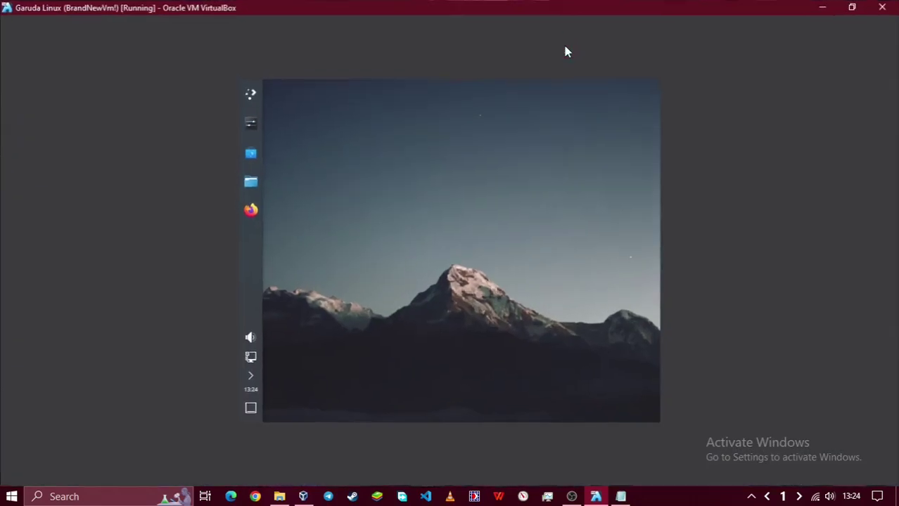
{"action": "right_click", "coordinate": [224, 84]}
{"action": "left_click", "coordinate": [187, 206]}
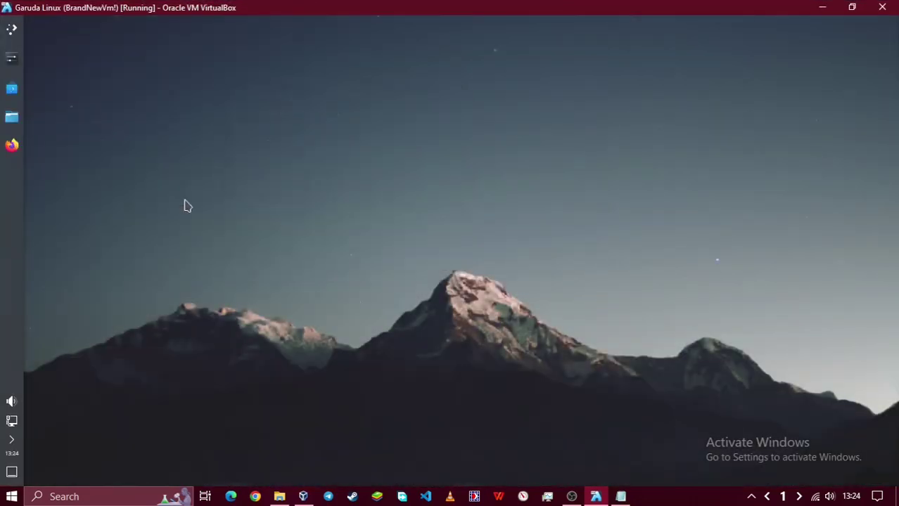
Switch to the Notepad customization notes, copy the theme name ARCH-ROUND, and minimize Notepad.
{"action": "left_click", "coordinate": [620, 496]}
{"action": "left_click_drag", "start_coordinate": [121, 58], "coordinate": [26, 58]}
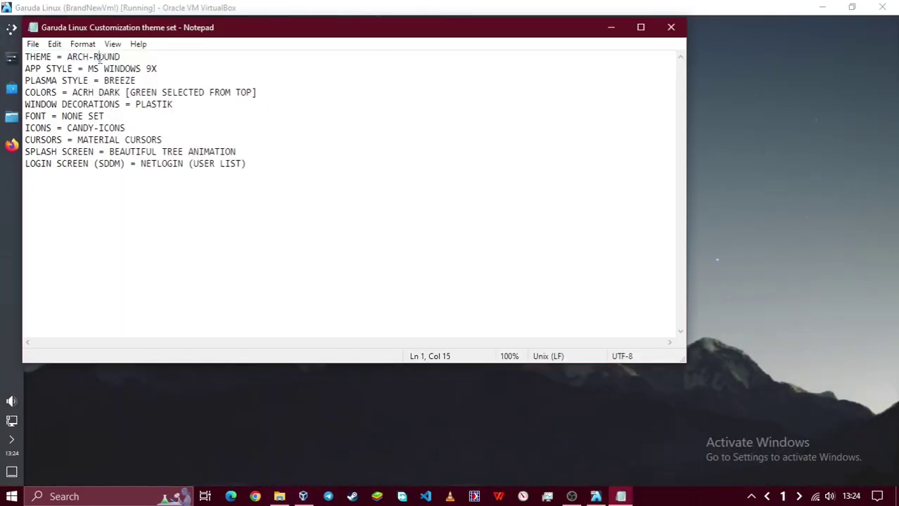
{"action": "double_click", "coordinate": [94, 57]}
{"action": "right_click", "coordinate": [110, 57]}
{"action": "left_click", "coordinate": [134, 94]}
{"action": "left_click", "coordinate": [611, 27]}
Open the Global Theme section of System Settings' appearance options and bring up the download window for new global themes.
{"action": "left_click", "coordinate": [11, 58]}
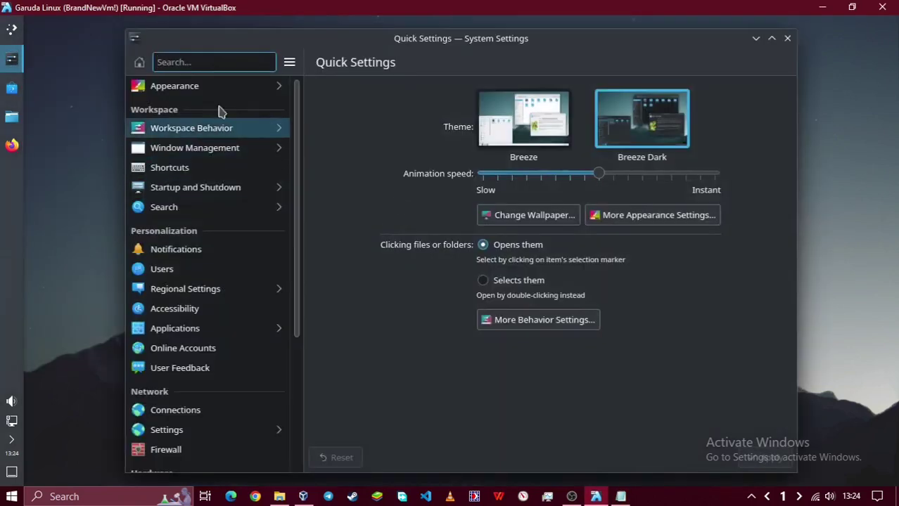
{"action": "left_click", "coordinate": [218, 88]}
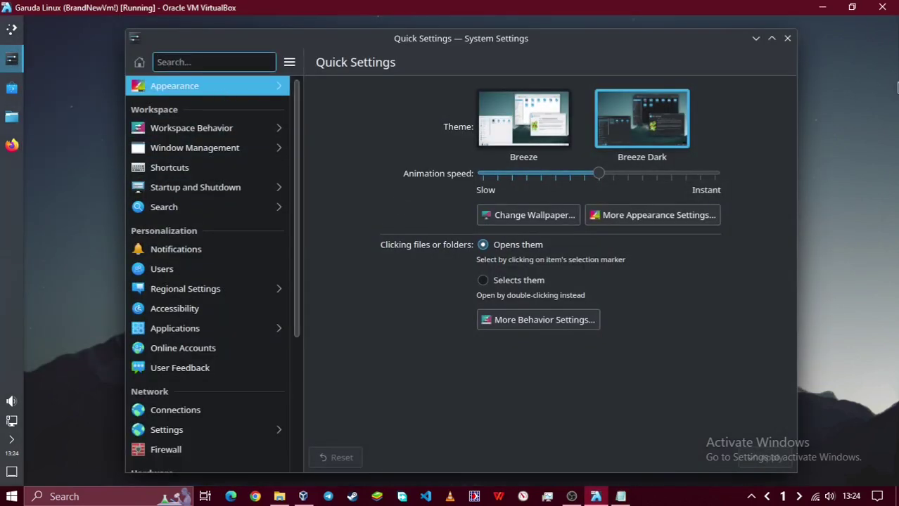
{"action": "left_click", "coordinate": [735, 436]}
Search the downloadable global themes for "arch rounded".
{"action": "right_click", "coordinate": [596, 95]}
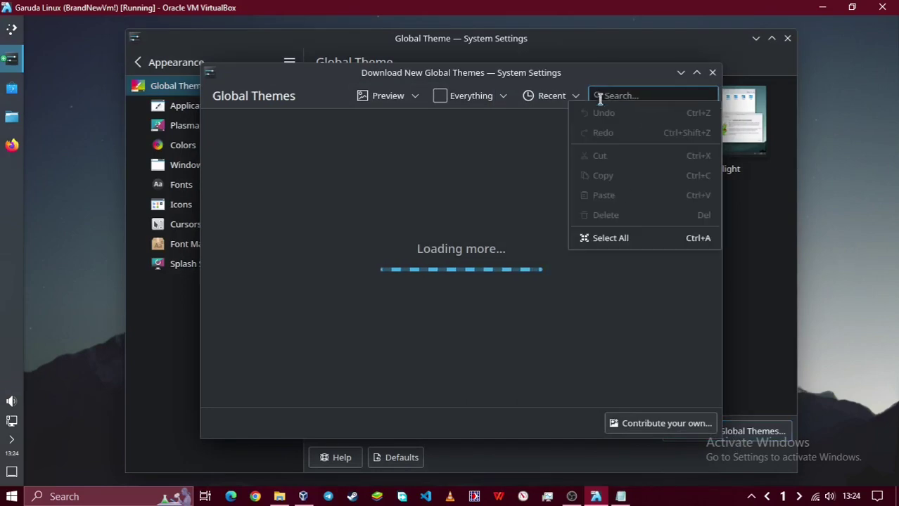
{"action": "left_click", "coordinate": [612, 96]}
{"action": "type", "text": "arc"}
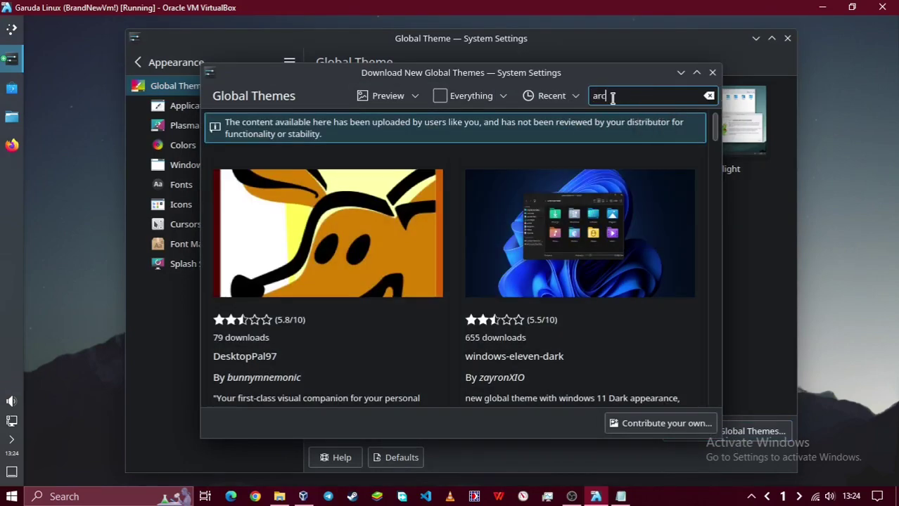
{"action": "type", "text": "h rounded"}
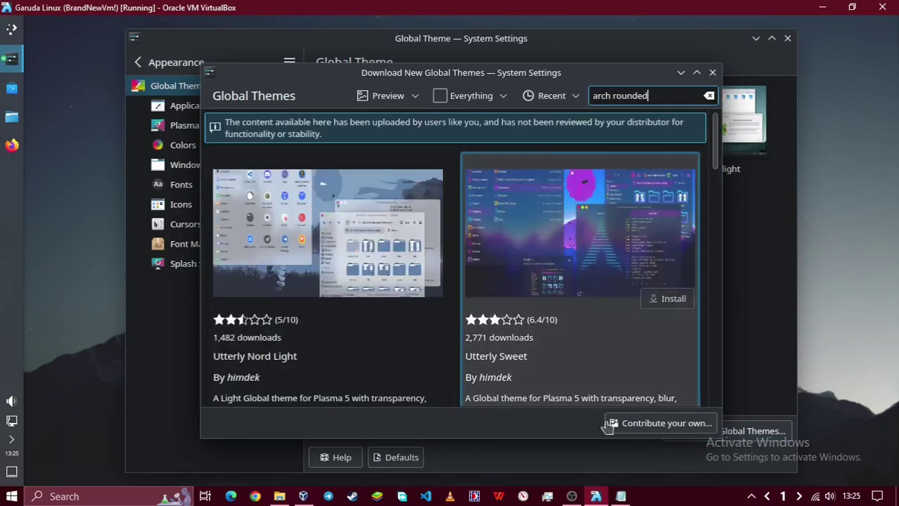
Maximize the theme download window, sort the themes by highest rated first, and browse the results.
{"action": "left_click", "coordinate": [697, 73]}
{"action": "left_click", "coordinate": [728, 49]}
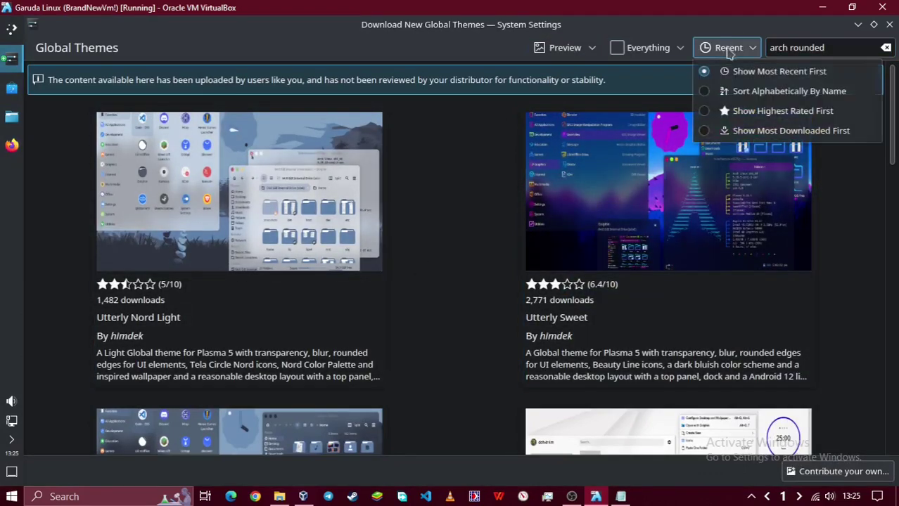
{"action": "left_click", "coordinate": [783, 111]}
{"action": "scroll", "coordinate": [455, 318], "scroll_direction": "down", "scroll_amount": 2}
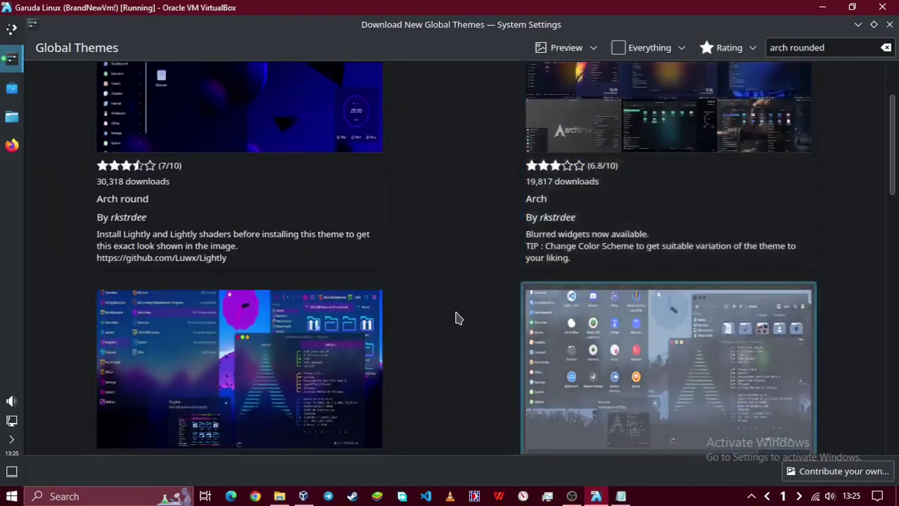
Browse the theme results, refine the search to "arch round", and look through the refreshed list.
{"action": "scroll", "coordinate": [456, 318], "scroll_direction": "down", "scroll_amount": 10}
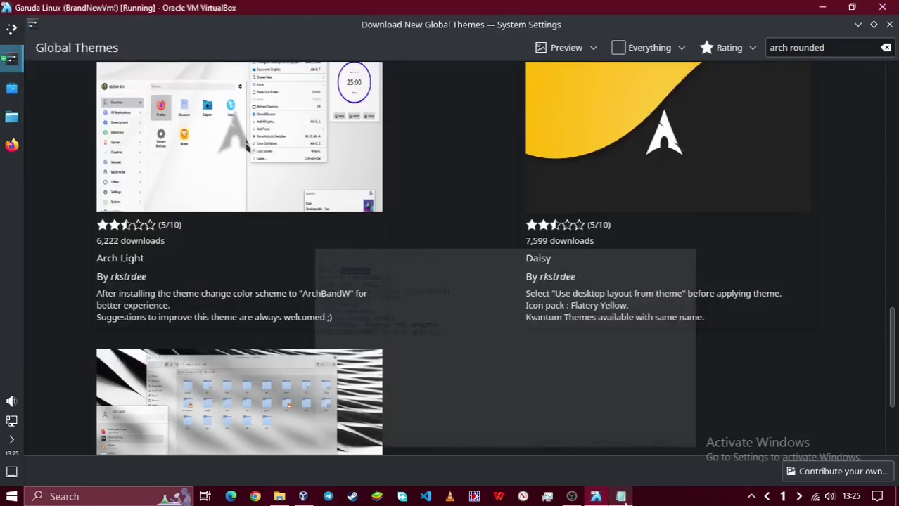
{"action": "scroll", "coordinate": [592, 353], "scroll_direction": "down", "scroll_amount": 2}
{"action": "scroll", "coordinate": [593, 346], "scroll_direction": "up", "scroll_amount": 12}
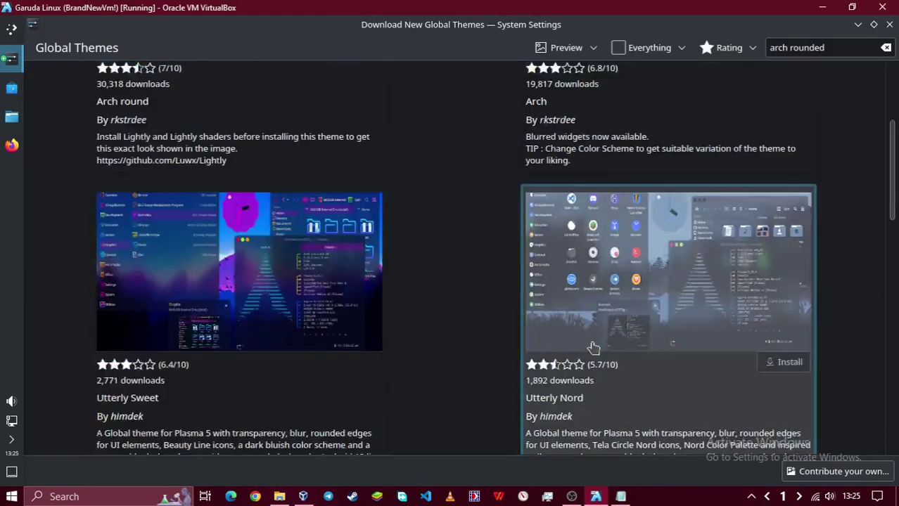
{"action": "scroll", "coordinate": [593, 346], "scroll_direction": "up", "scroll_amount": 3}
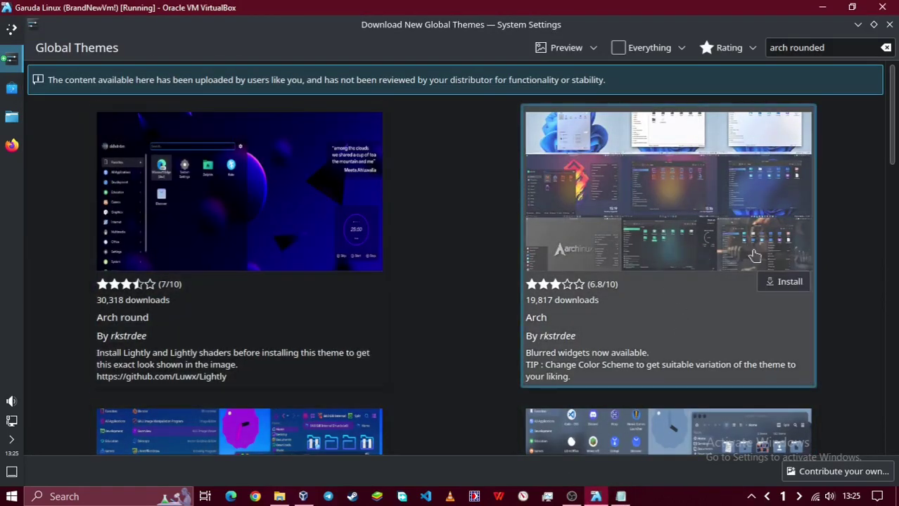
{"action": "key", "text": "BackSpace"}
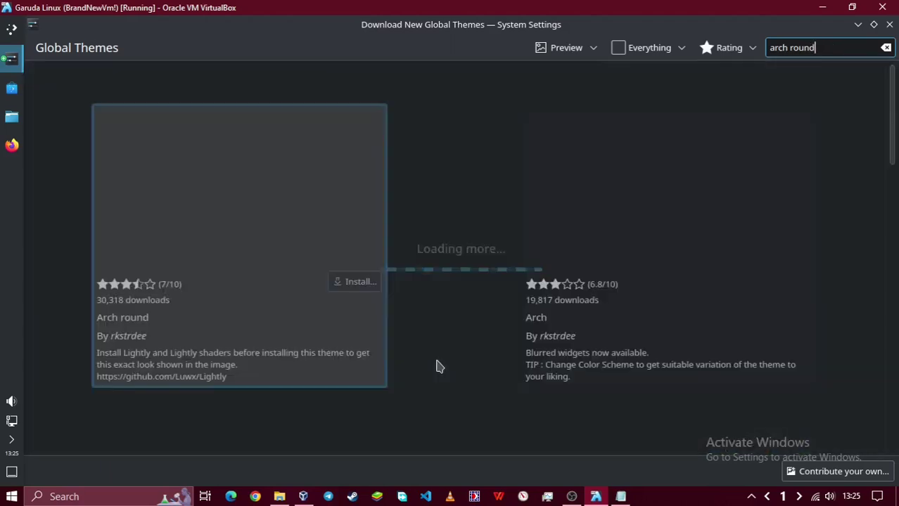
{"action": "scroll", "coordinate": [865, 280], "scroll_direction": "down", "scroll_amount": 1}
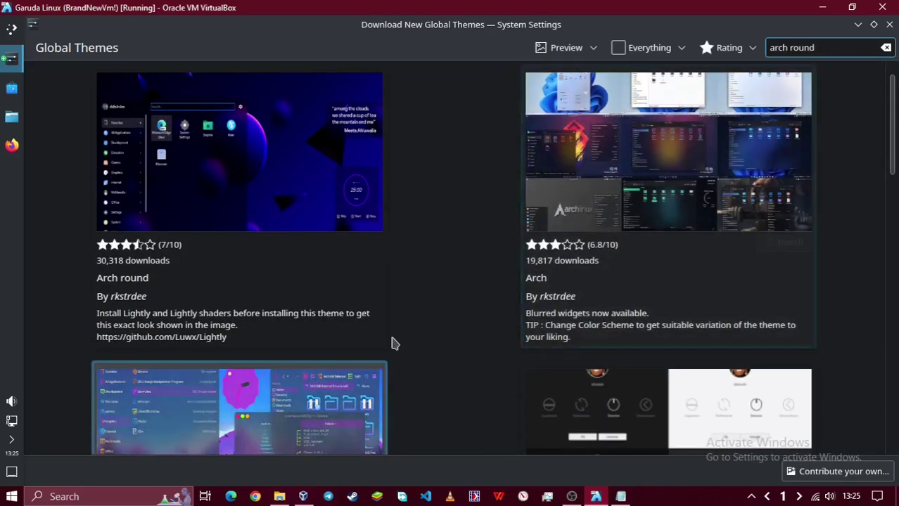
{"action": "scroll", "coordinate": [422, 336], "scroll_direction": "down", "scroll_amount": 1}
{"action": "scroll", "coordinate": [431, 336], "scroll_direction": "down", "scroll_amount": 5}
{"action": "scroll", "coordinate": [429, 335], "scroll_direction": "up", "scroll_amount": 7}
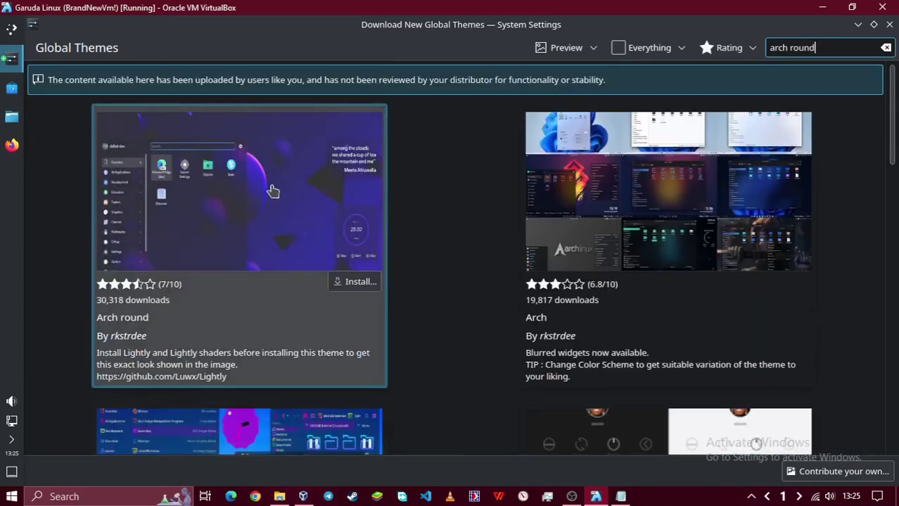
Open the Arch round theme's details page and start installing one of its download options.
{"action": "left_click", "coordinate": [271, 191]}
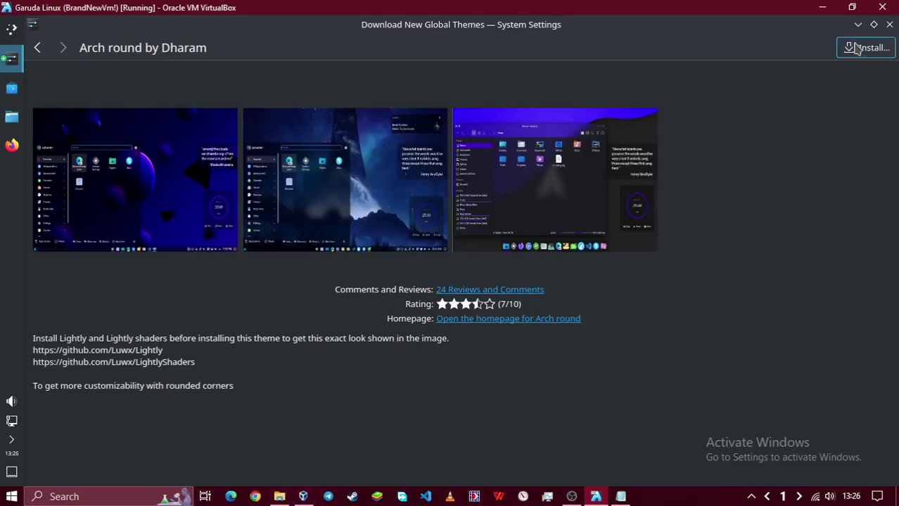
{"action": "left_click", "coordinate": [867, 47]}
{"action": "left_click", "coordinate": [767, 311]}
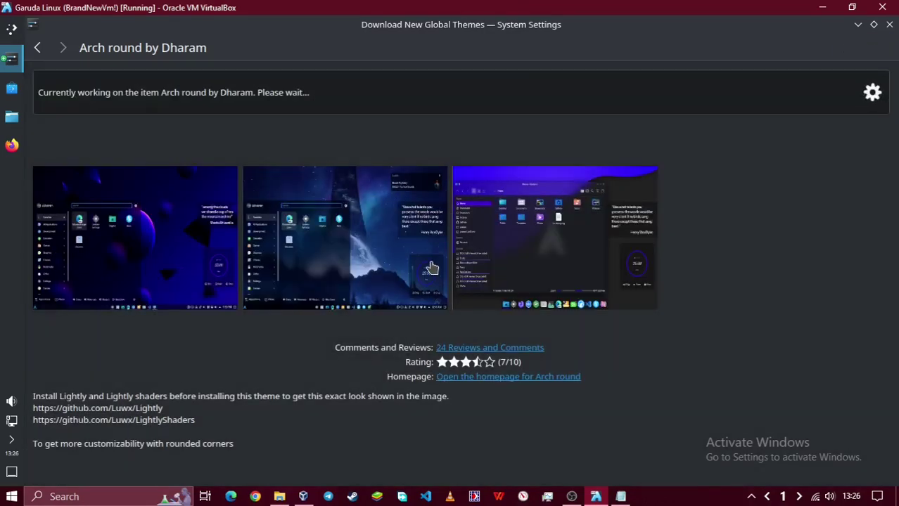
{"action": "left_click", "coordinate": [751, 496]}
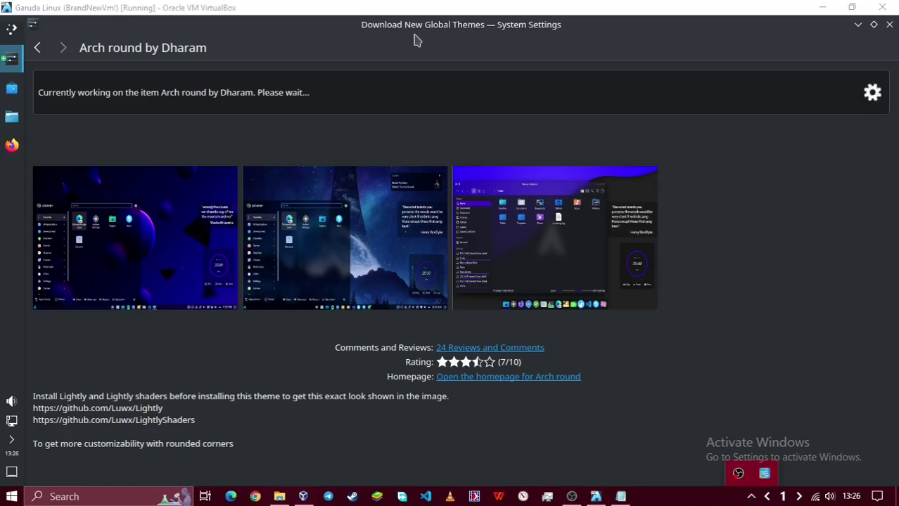
Switch to the Notepad customization notes, copy the app style name MS WINDOWS 9X, and minimize Notepad.
{"action": "left_click", "coordinate": [621, 497]}
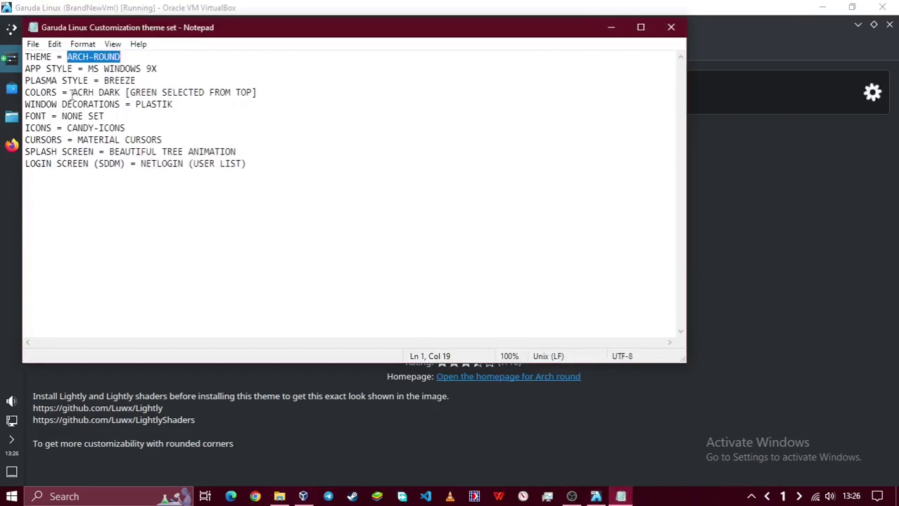
{"action": "left_click_drag", "start_coordinate": [87, 68], "coordinate": [157, 68]}
{"action": "right_click", "coordinate": [137, 67]}
{"action": "left_click", "coordinate": [169, 109]}
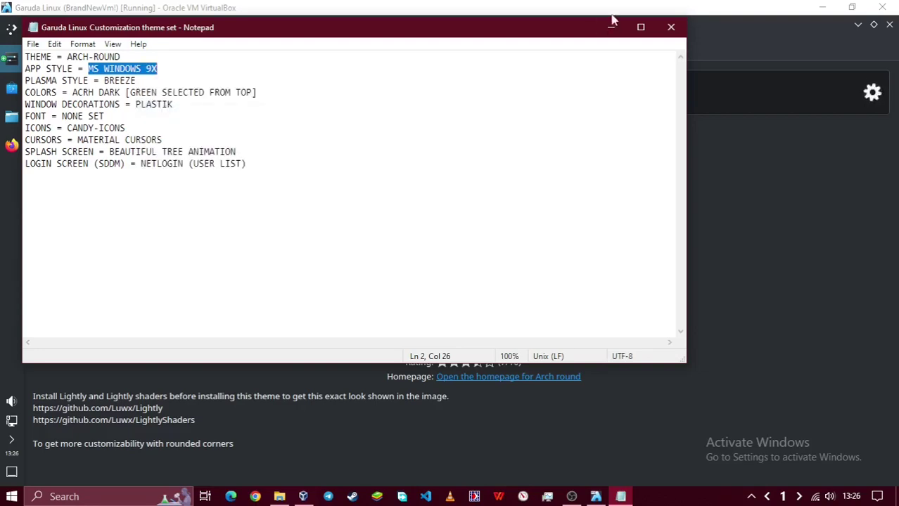
{"action": "left_click", "coordinate": [611, 27]}
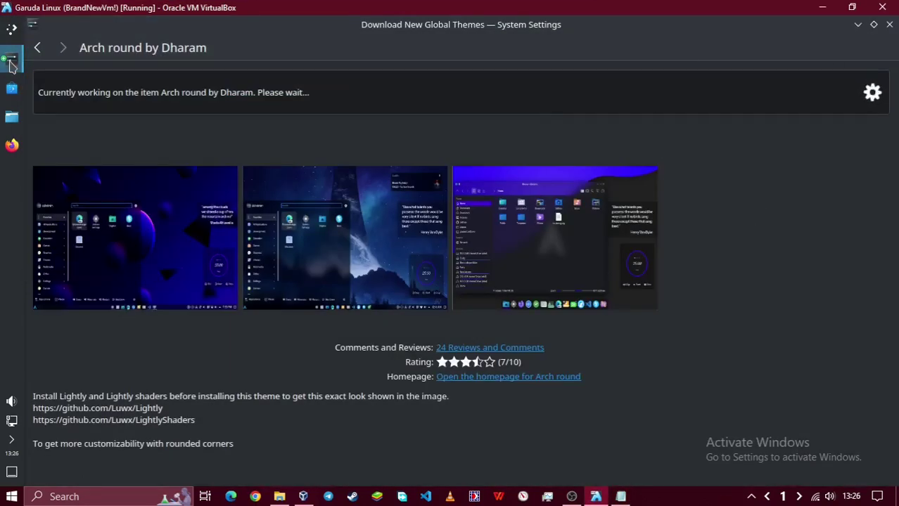
Return to the main System Settings window and check its Application Style and Global Theme sections for the new theme.
{"action": "mouse_move", "coordinate": [10, 65]}
{"action": "left_click", "coordinate": [91, 85]}
{"action": "left_click", "coordinate": [195, 113]}
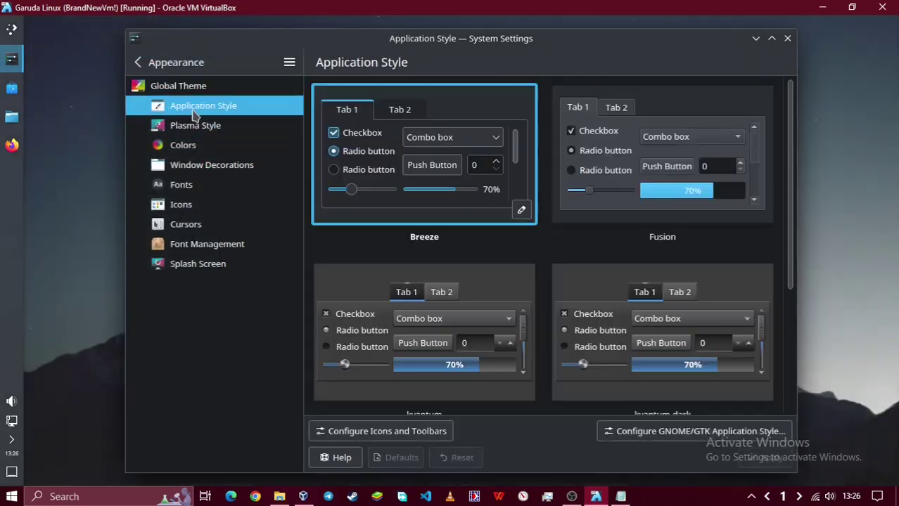
{"action": "left_click", "coordinate": [230, 89]}
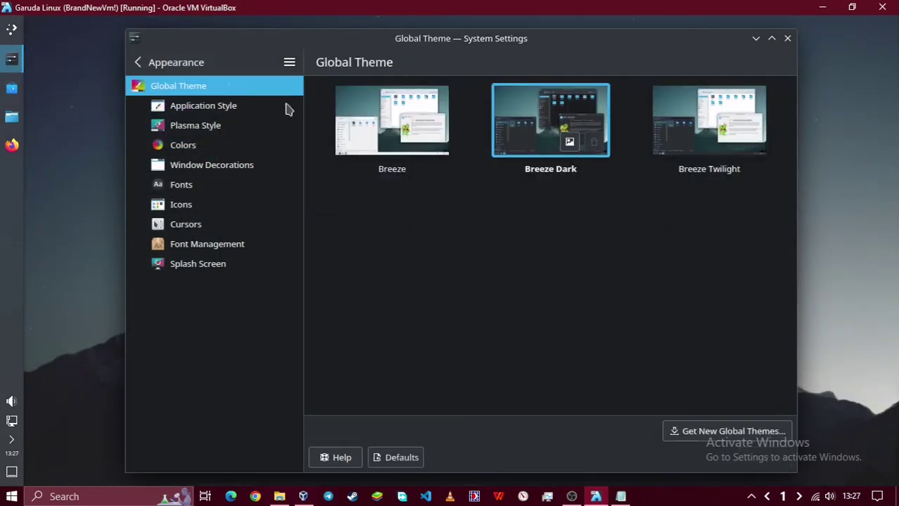
{"action": "left_click", "coordinate": [203, 108]}
{"action": "left_click", "coordinate": [198, 97]}
Bring up the download window for new global themes again, sorted by rating, and browse the available themes.
{"action": "left_click", "coordinate": [681, 429]}
{"action": "left_click", "coordinate": [541, 103]}
{"action": "left_click", "coordinate": [545, 160]}
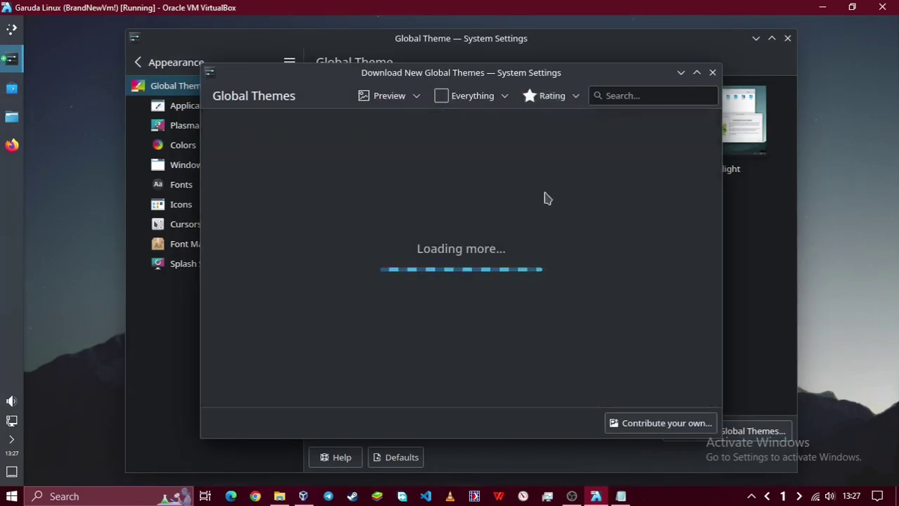
{"action": "scroll", "coordinate": [526, 261], "scroll_direction": "down", "scroll_amount": 10}
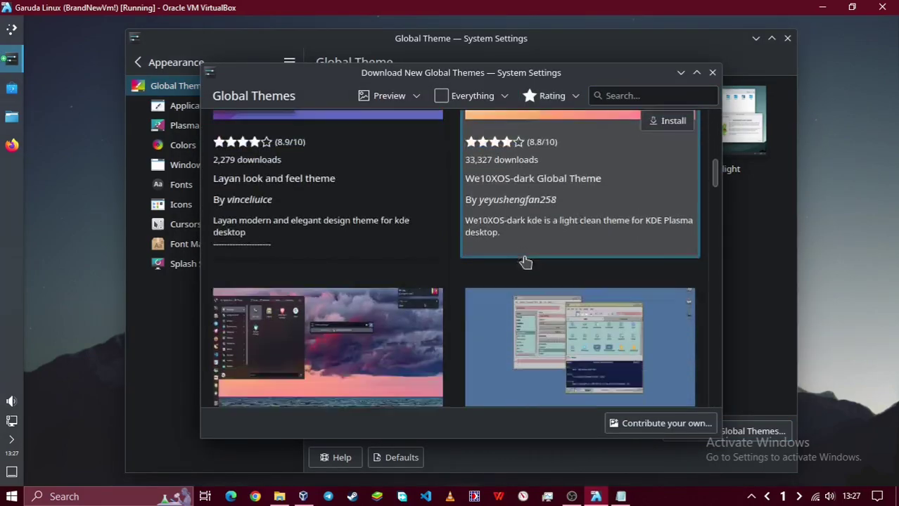
{"action": "scroll", "coordinate": [526, 261], "scroll_direction": "down", "scroll_amount": 10}
Enter the account password in the authentication prompt to authorize extracting the SDDM theme.
{"action": "left_click", "coordinate": [605, 95]}
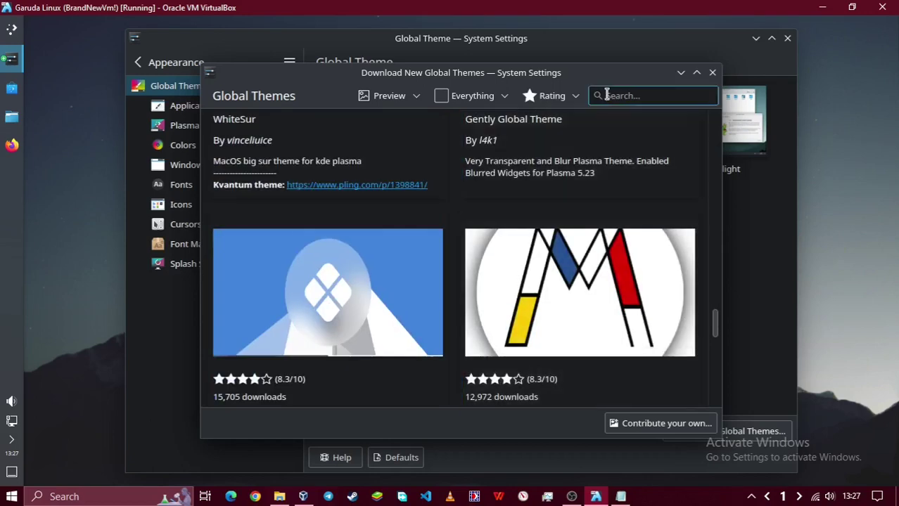
{"action": "type", "text": "a•••"}
{"action": "key", "text": "BackSpace"}
{"action": "key", "text": "BackSpace"}
{"action": "key", "text": "BackSpace"}
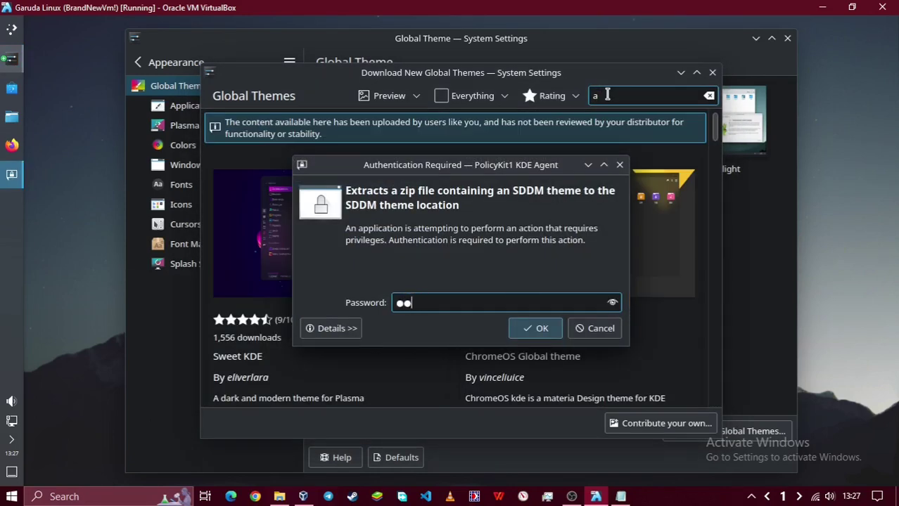
{"action": "type", "text": "•••••"}
{"action": "key", "text": "Return"}
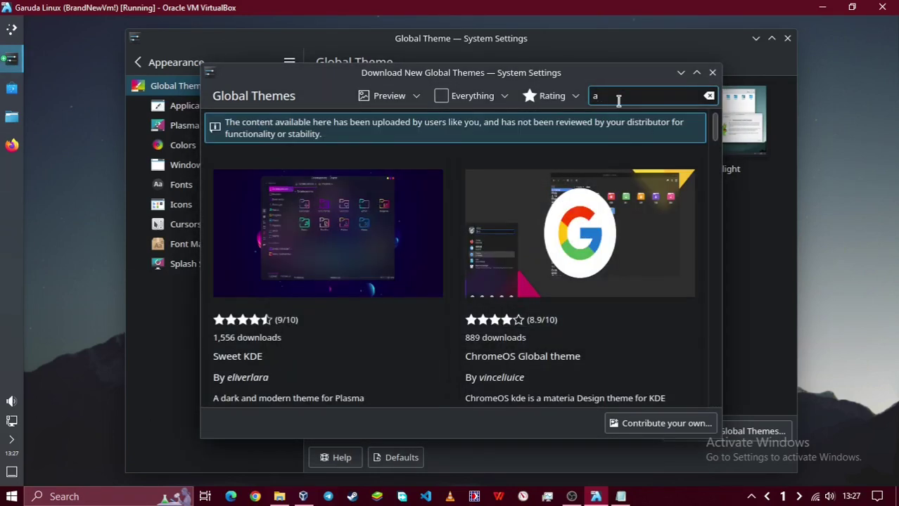
Search for "arch round", install the Arch round theme from Arch-round_new.tar.gz, and close the download window.
{"action": "type", "text": "d"}
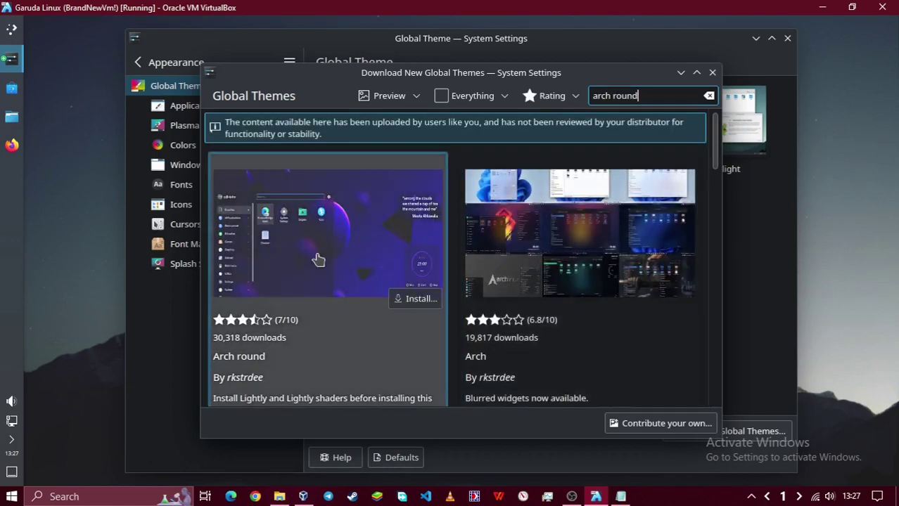
{"action": "left_click", "coordinate": [316, 257]}
{"action": "left_click_drag", "start_coordinate": [436, 111], "coordinate": [402, 72]}
{"action": "left_click", "coordinate": [654, 57]}
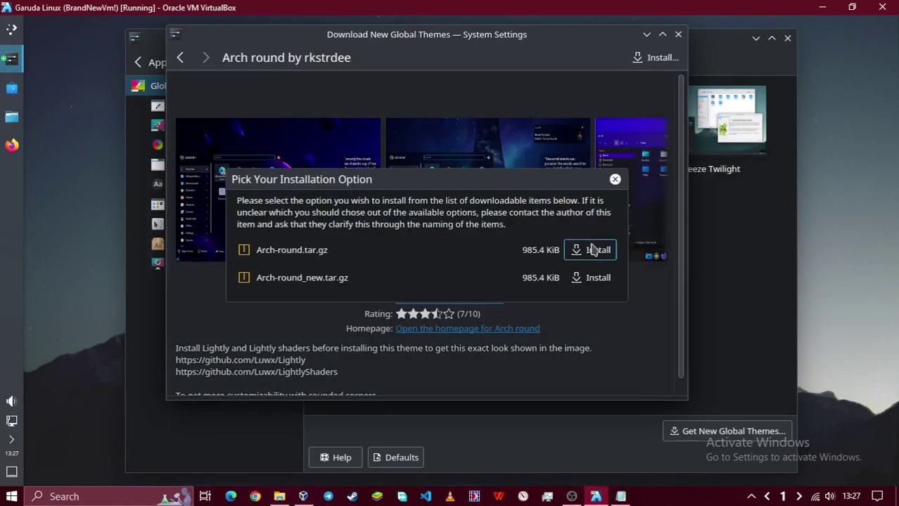
{"action": "left_click", "coordinate": [589, 277]}
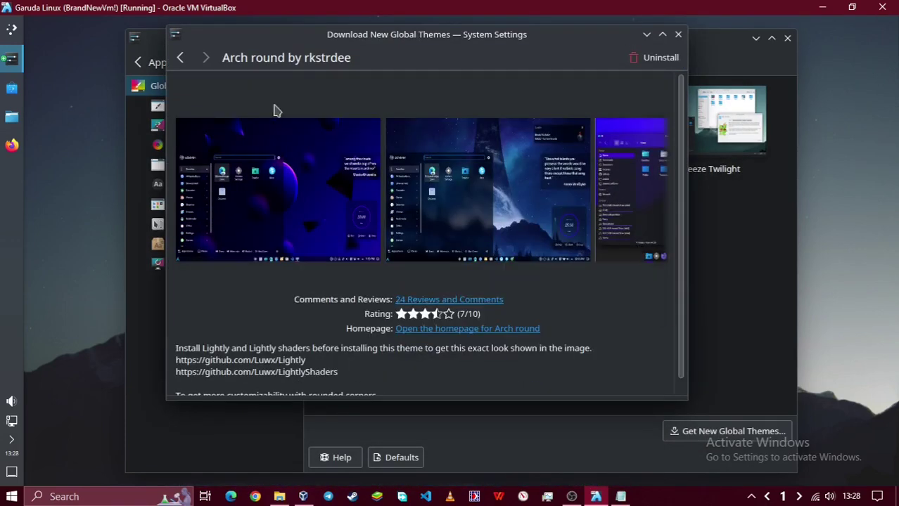
{"action": "left_click_drag", "start_coordinate": [365, 64], "coordinate": [416, 150]}
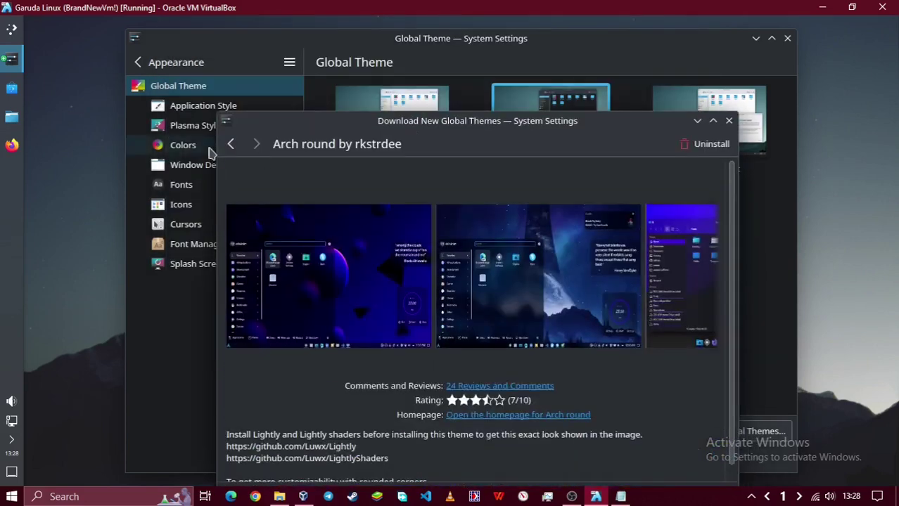
{"action": "left_click", "coordinate": [730, 121]}
Set the Application Style to MS Windows 9x and apply it.
{"action": "left_click", "coordinate": [211, 106]}
{"action": "scroll", "coordinate": [540, 296], "scroll_direction": "down", "scroll_amount": 3}
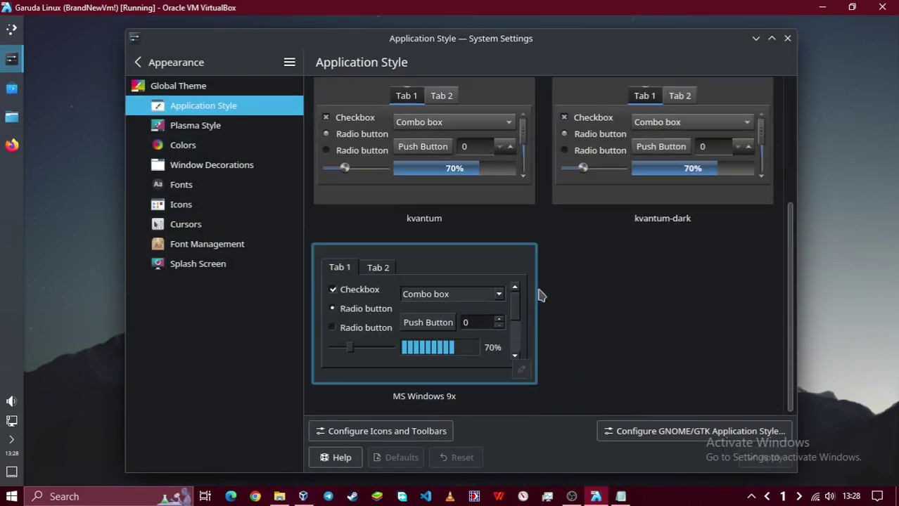
{"action": "left_click", "coordinate": [397, 320]}
{"action": "left_click", "coordinate": [767, 458]}
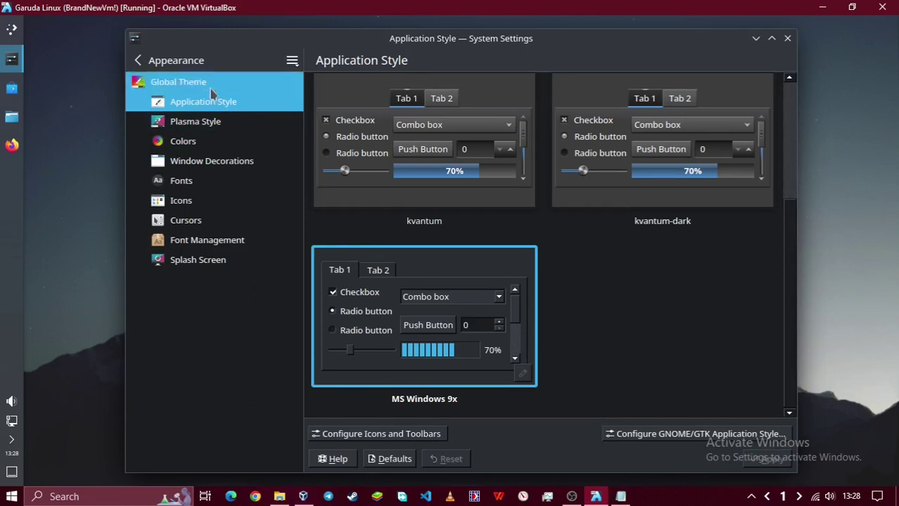
Apply the appearance settings of the Arch-round global theme and check the Application Style section again.
{"action": "left_click", "coordinate": [183, 83]}
{"action": "left_click", "coordinate": [380, 123]}
{"action": "left_click", "coordinate": [653, 313]}
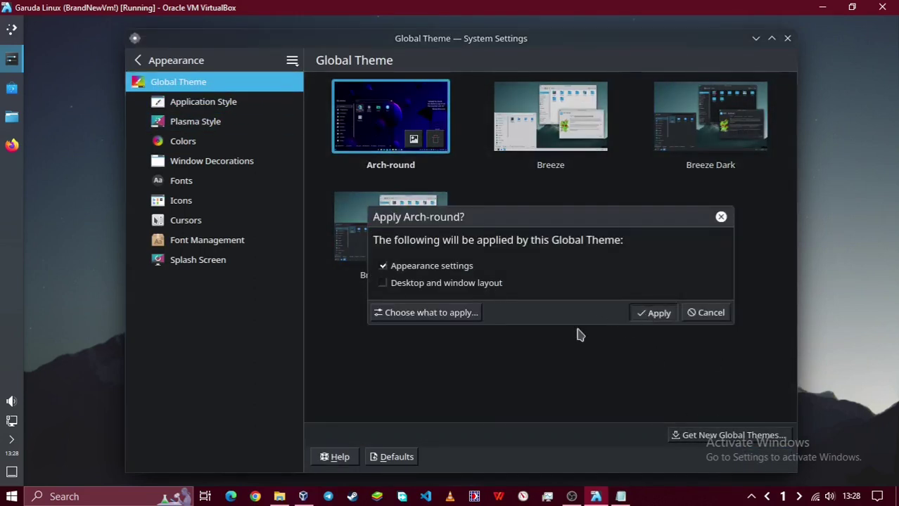
{"action": "left_click", "coordinate": [233, 109]}
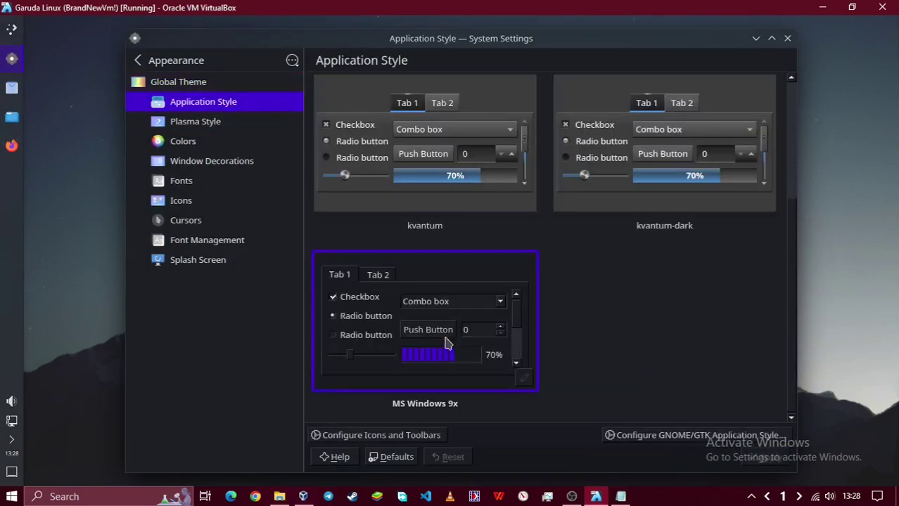
Look up the Plasma style in the Notepad notes and set the Plasma Style to Breeze.
{"action": "left_click", "coordinate": [201, 124]}
{"action": "left_click", "coordinate": [617, 496]}
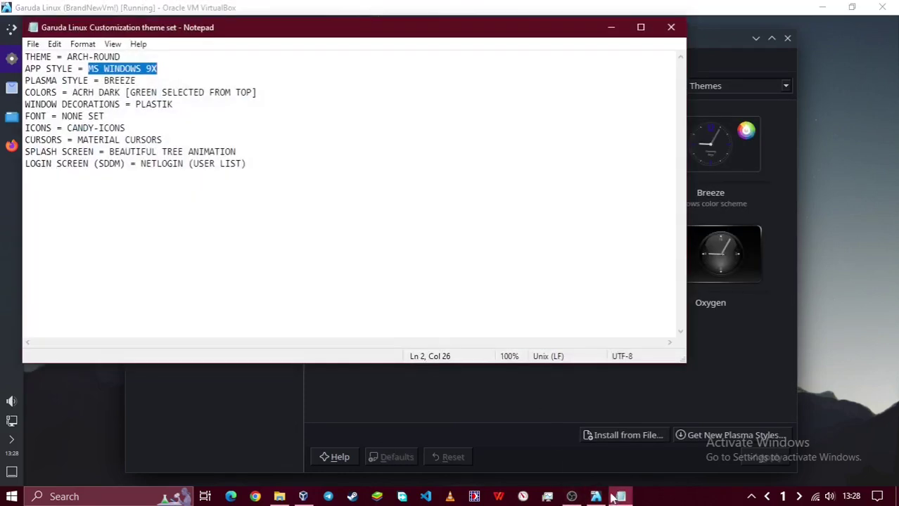
{"action": "left_click", "coordinate": [611, 27]}
{"action": "left_click", "coordinate": [710, 144]}
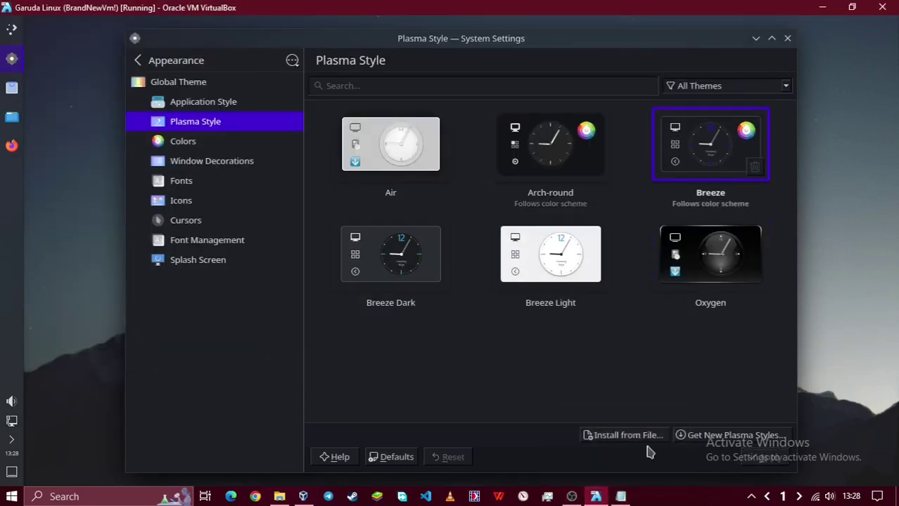
Mark the color scheme name ACRH DARK in the Notepad notes, then open the Colors section and maximize System Settings.
{"action": "left_click", "coordinate": [619, 496]}
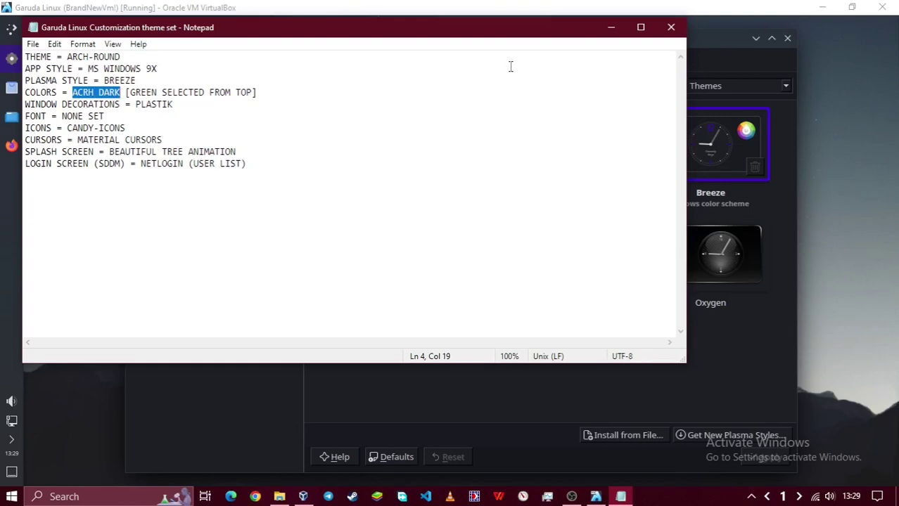
{"action": "left_click", "coordinate": [610, 28]}
{"action": "left_click", "coordinate": [184, 141]}
{"action": "left_click", "coordinate": [772, 38]}
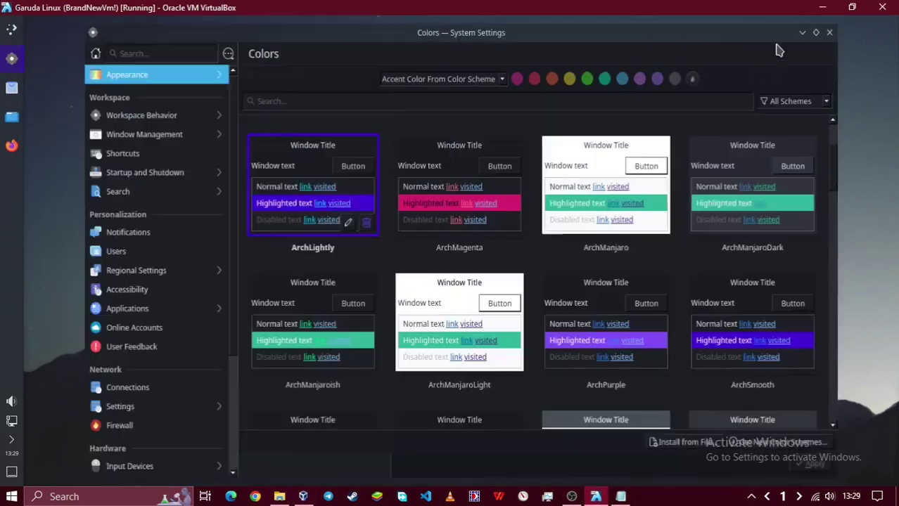
Switch the color settings to a custom accent color and choose green.
{"action": "left_click", "coordinate": [582, 73]}
{"action": "left_click", "coordinate": [535, 123]}
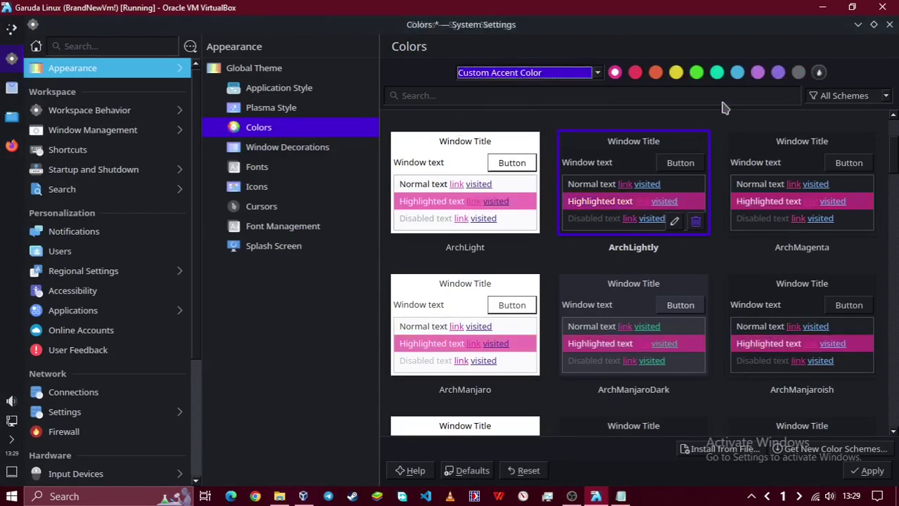
{"action": "left_click", "coordinate": [697, 75]}
{"action": "scroll", "coordinate": [740, 264], "scroll_direction": "down", "scroll_amount": 2}
Recheck the color entry in the Notepad notes, then select and apply the ArchDark color scheme.
{"action": "left_click", "coordinate": [620, 496]}
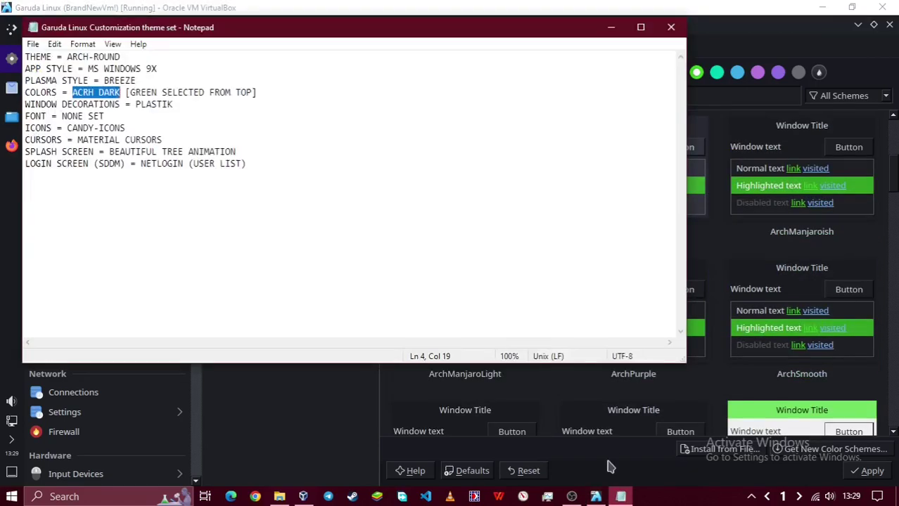
{"action": "left_click", "coordinate": [611, 27]}
{"action": "scroll", "coordinate": [787, 243], "scroll_direction": "up", "scroll_amount": 5}
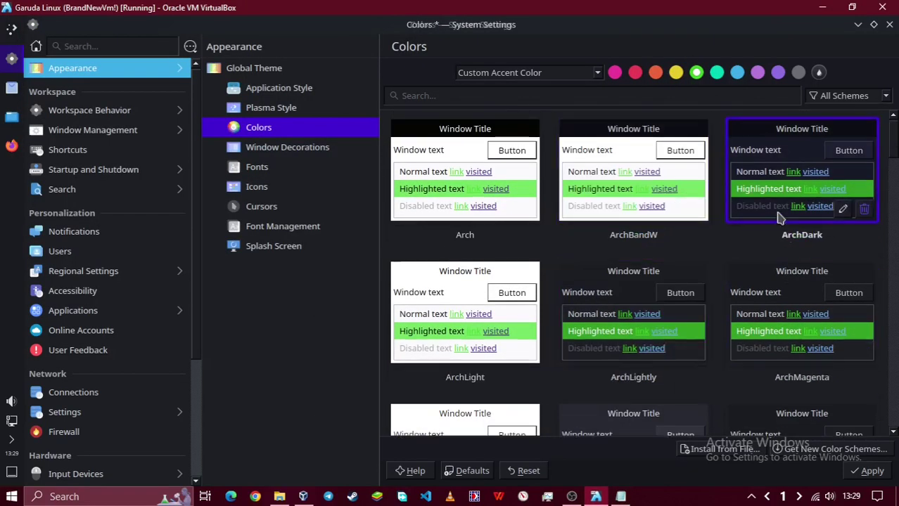
{"action": "left_click", "coordinate": [7, 62]}
{"action": "left_click", "coordinate": [7, 62]}
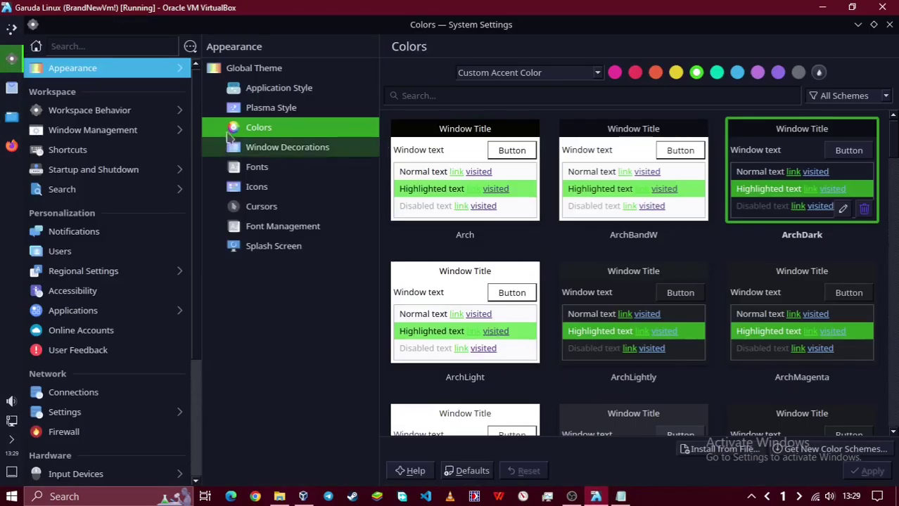
Look up the window decoration in the Notepad notes and set Window Decorations to Plastik.
{"action": "scroll", "coordinate": [622, 159], "scroll_direction": "down", "scroll_amount": 2}
{"action": "left_click", "coordinate": [857, 25]}
{"action": "left_click", "coordinate": [620, 497]}
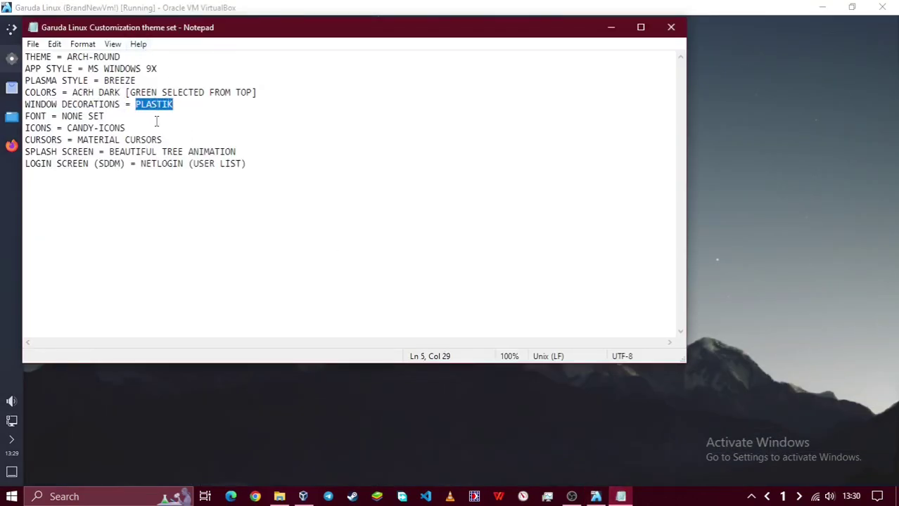
{"action": "left_click", "coordinate": [12, 62]}
{"action": "left_click", "coordinate": [287, 147]}
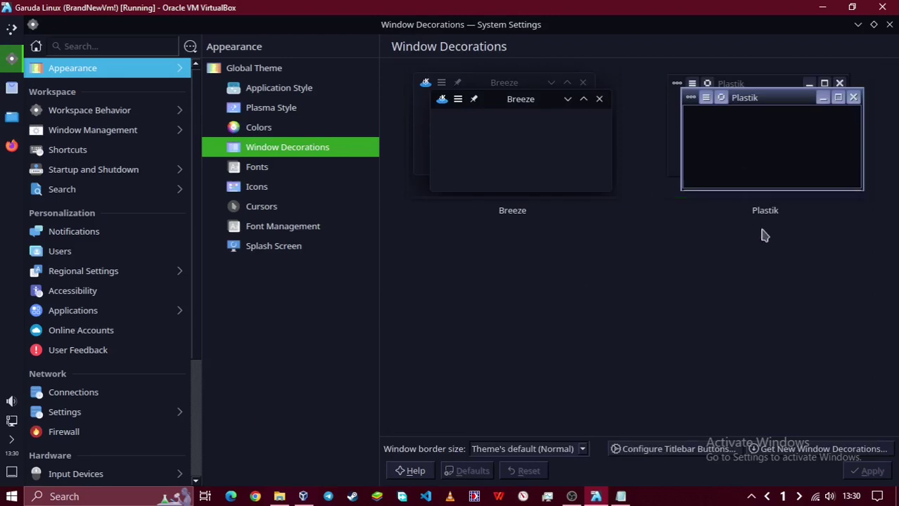
{"action": "left_click", "coordinate": [764, 235]}
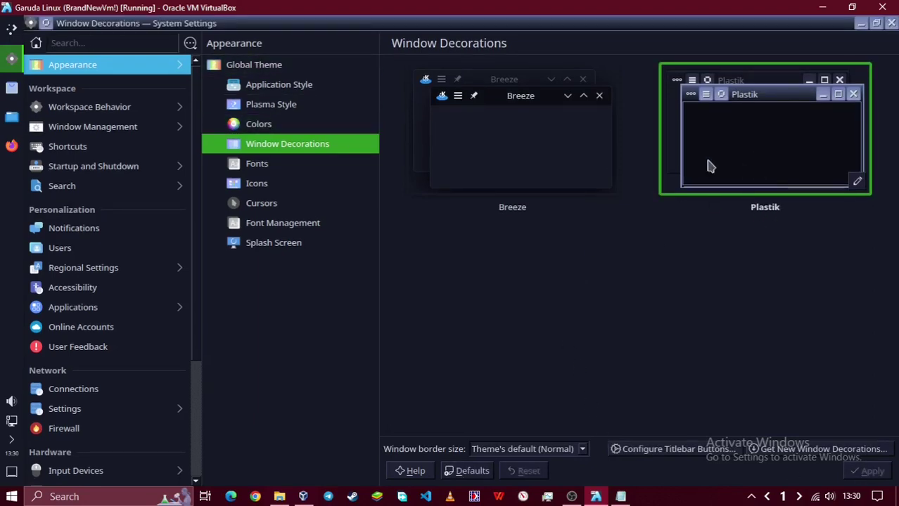
Check the fonts and icons entries in the Notepad notes and open the Icons section of the appearance settings.
{"action": "left_click", "coordinate": [621, 497]}
{"action": "left_click", "coordinate": [595, 497]}
{"action": "left_click", "coordinate": [257, 163]}
{"action": "left_click", "coordinate": [257, 183]}
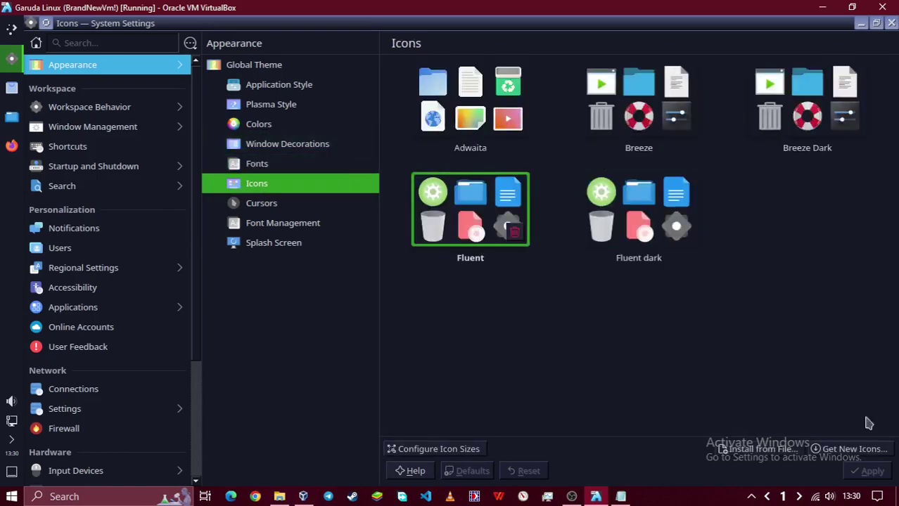
Open the download window for new icons and search it for "candy".
{"action": "left_click", "coordinate": [851, 449]}
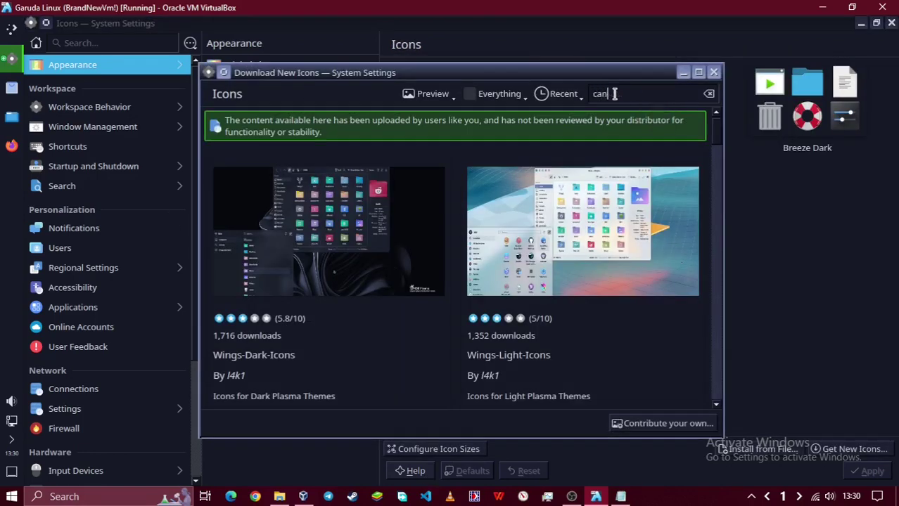
{"action": "left_click", "coordinate": [614, 94]}
{"action": "type", "text": "candy"}
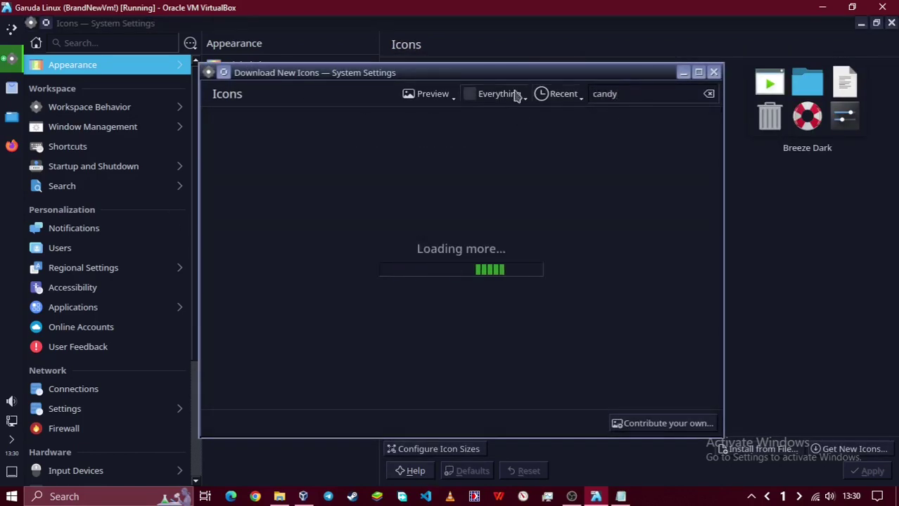
Maximize the icon download window and sort the candy search results by highest rated first.
{"action": "left_click", "coordinate": [561, 93]}
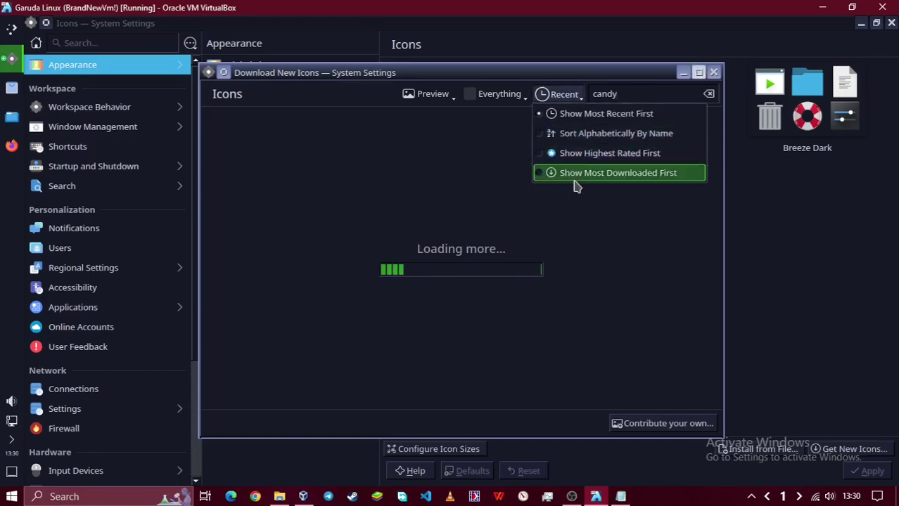
{"action": "left_click", "coordinate": [622, 80]}
{"action": "left_click_drag", "start_coordinate": [387, 73], "coordinate": [393, 28]}
{"action": "left_click", "coordinate": [706, 26]}
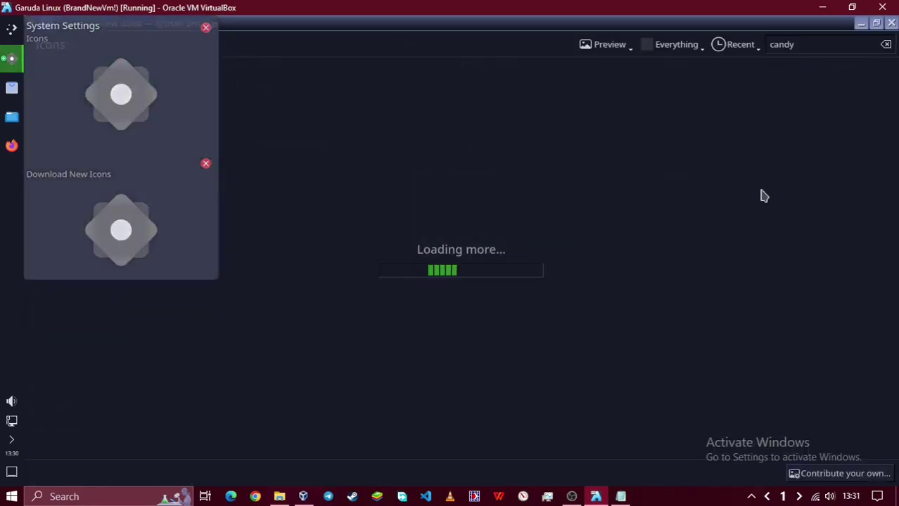
{"action": "left_click", "coordinate": [742, 46]}
{"action": "left_click", "coordinate": [676, 46]}
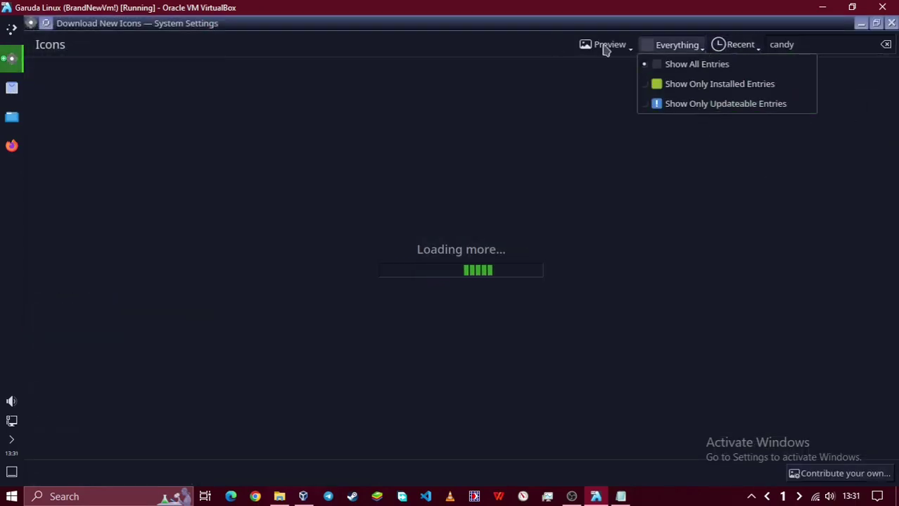
{"action": "left_click", "coordinate": [603, 47]}
{"action": "left_click", "coordinate": [619, 103]}
{"action": "left_click", "coordinate": [664, 46]}
{"action": "mouse_move", "coordinate": [735, 44]}
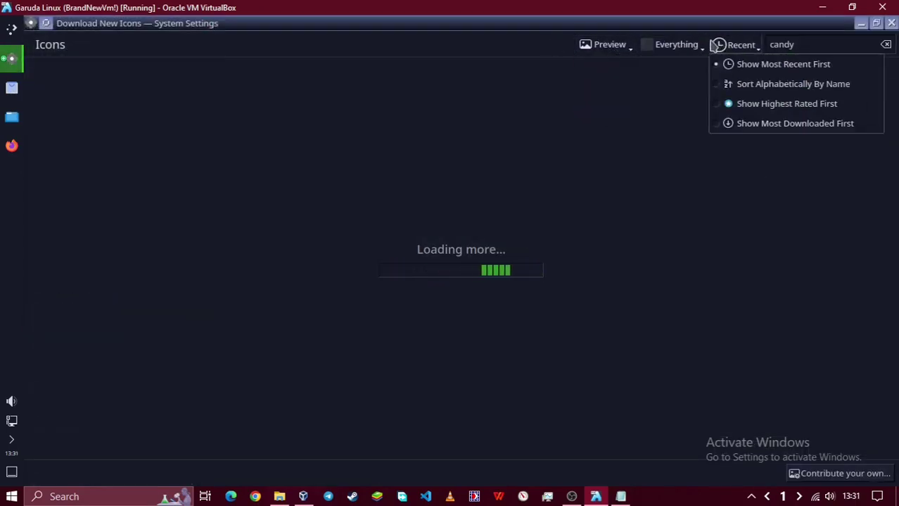
{"action": "left_click", "coordinate": [781, 103]}
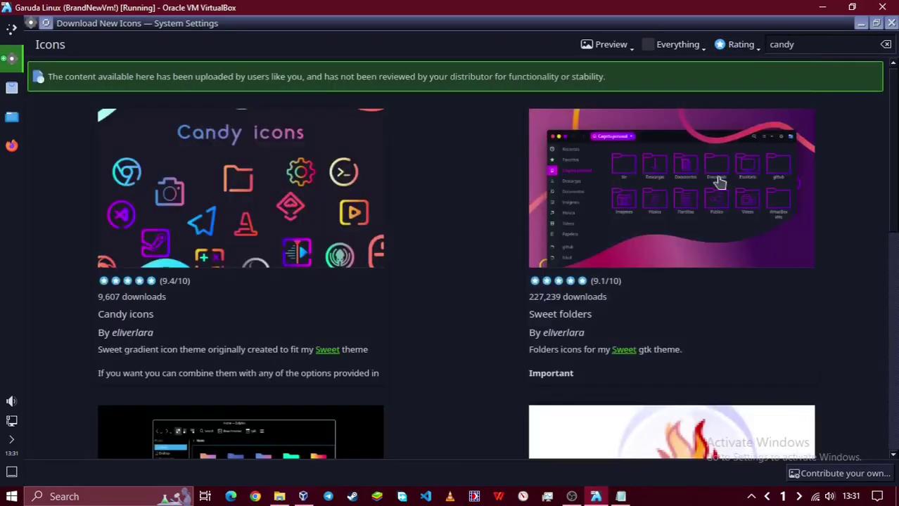
Install the Candy icons theme from the search results and apply candy-icons as the icon theme.
{"action": "left_click", "coordinate": [255, 176]}
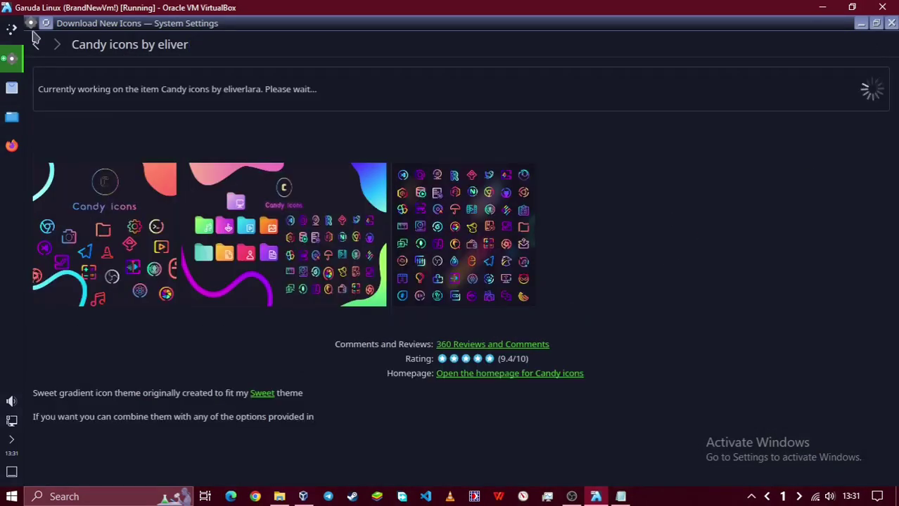
{"action": "left_click", "coordinate": [36, 43]}
{"action": "key", "text": "Escape"}
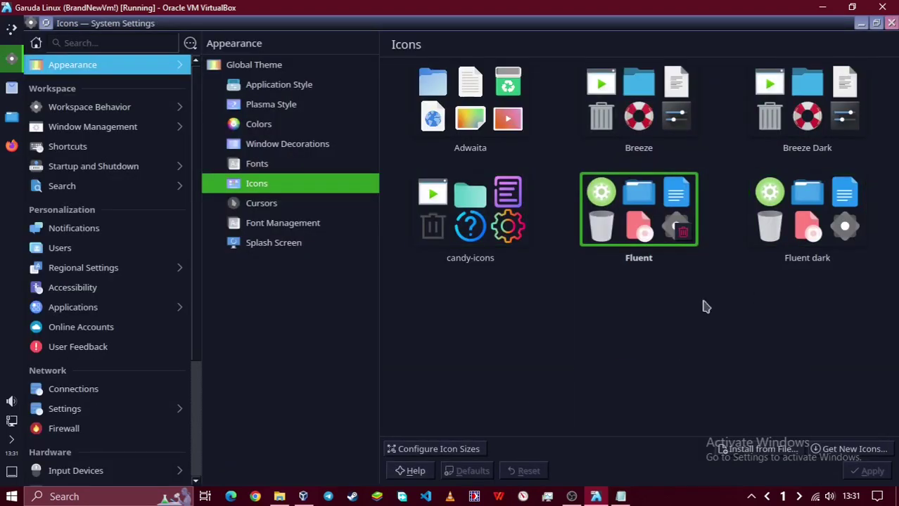
{"action": "left_click", "coordinate": [483, 225]}
{"action": "left_click", "coordinate": [858, 475]}
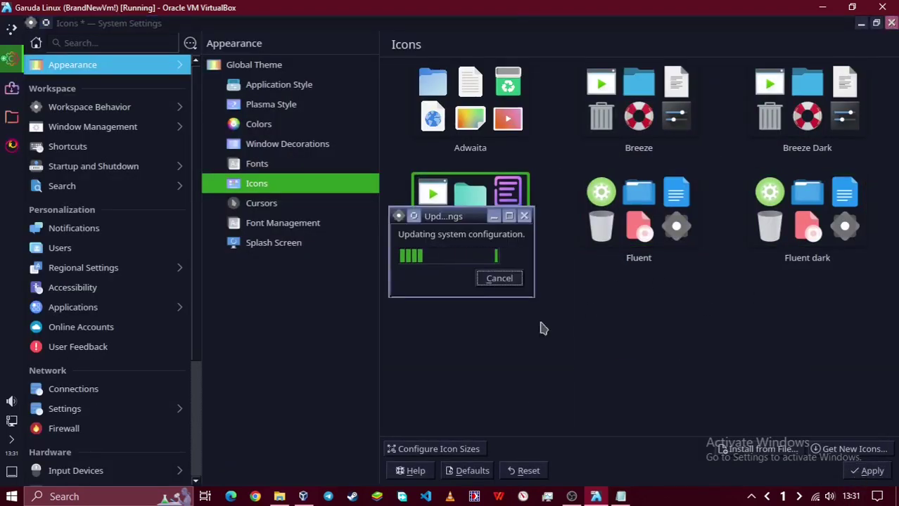
Look up the cursor theme in the Notepad notes and open the Cursors section.
{"action": "left_click", "coordinate": [860, 23]}
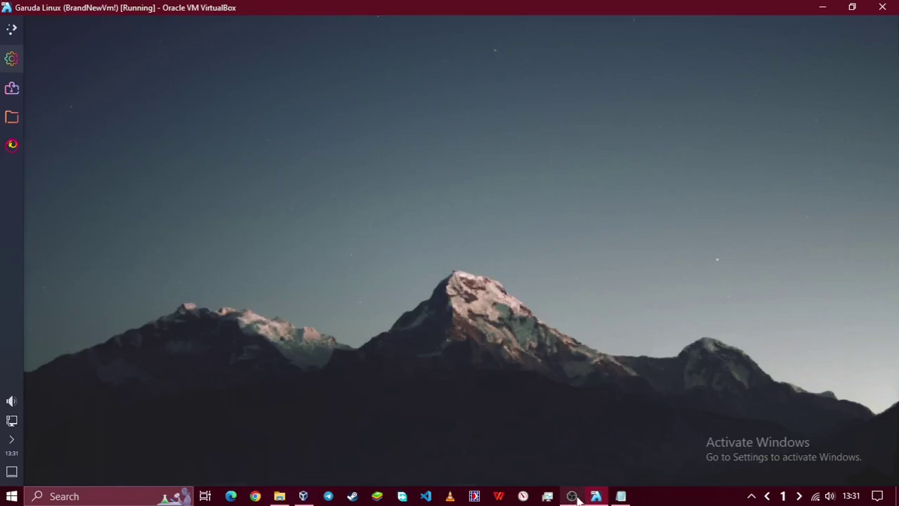
{"action": "left_click", "coordinate": [620, 496]}
{"action": "right_click", "coordinate": [144, 137]}
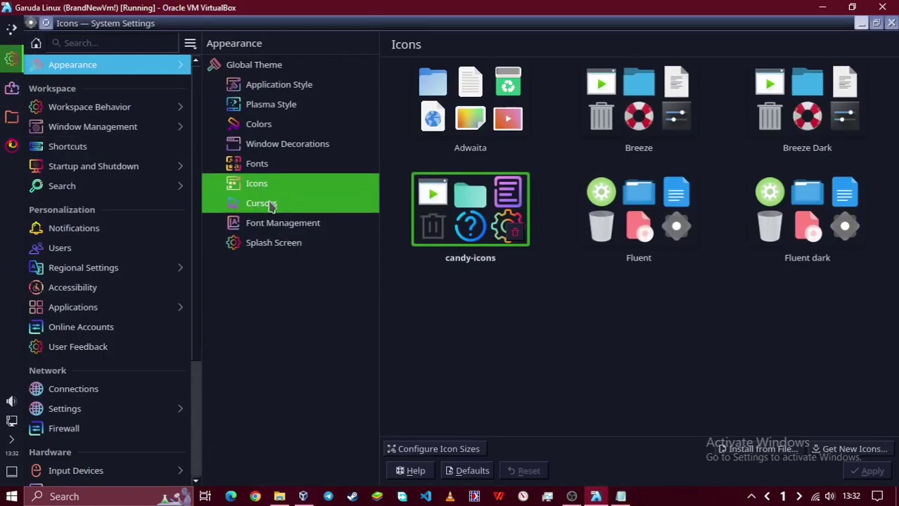
{"action": "left_click", "coordinate": [261, 203]}
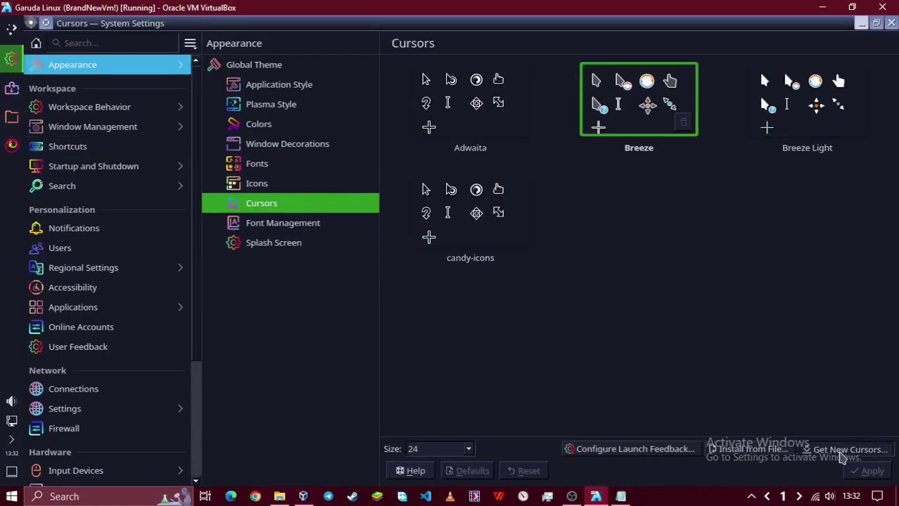
Open the download window for new cursors and sort the entries by highest rated first.
{"action": "left_click", "coordinate": [842, 451]}
{"action": "left_click", "coordinate": [570, 96]}
{"action": "left_click", "coordinate": [566, 137]}
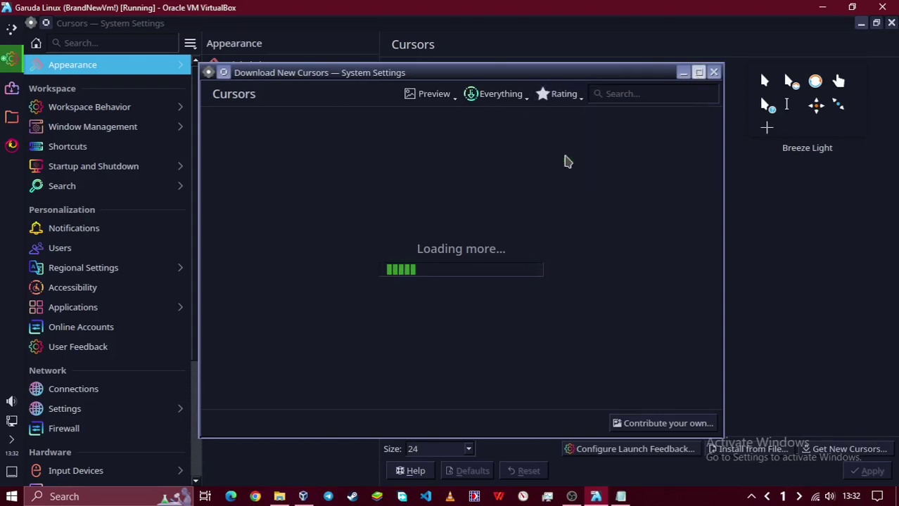
Search the downloadable cursor themes for "meterial".
{"action": "left_click", "coordinate": [621, 96]}
{"action": "type", "text": "meteri"}
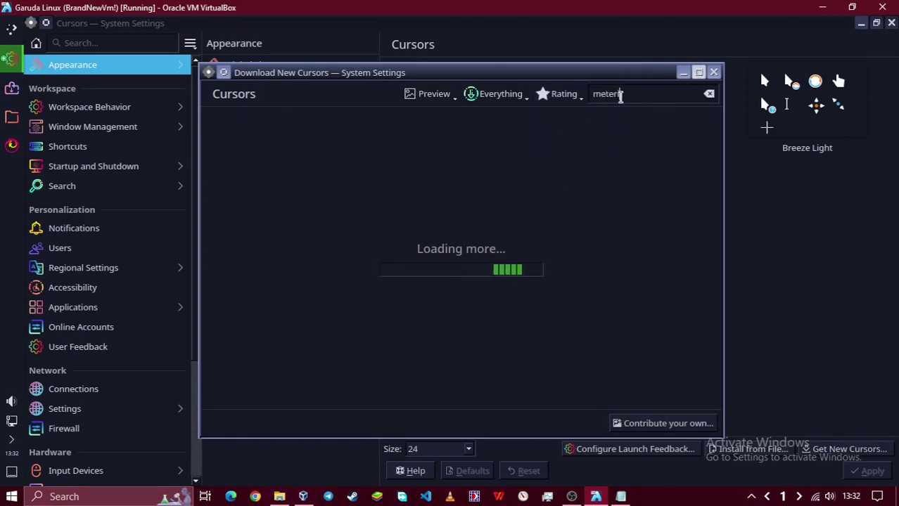
{"action": "type", "text": "al"}
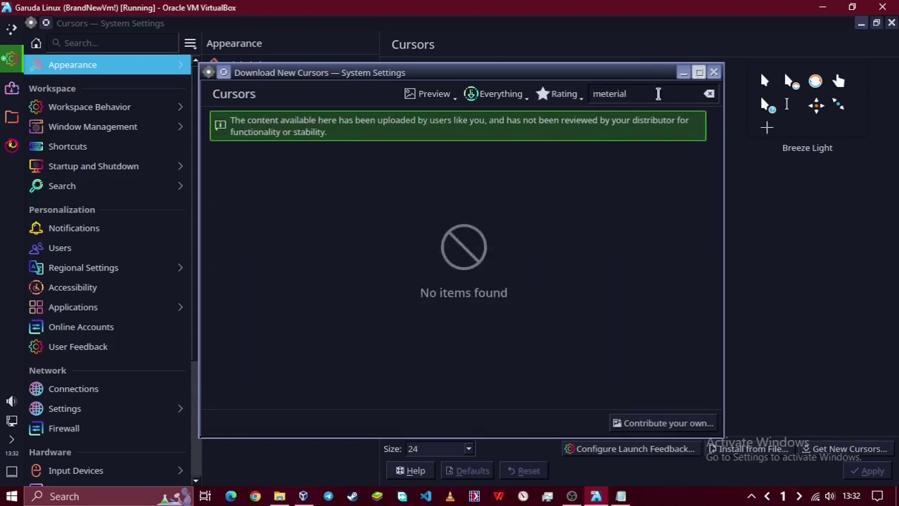
List all downloadable cursors by highest rating in the maximized window and find Material Cursors.
{"action": "left_click", "coordinate": [563, 95]}
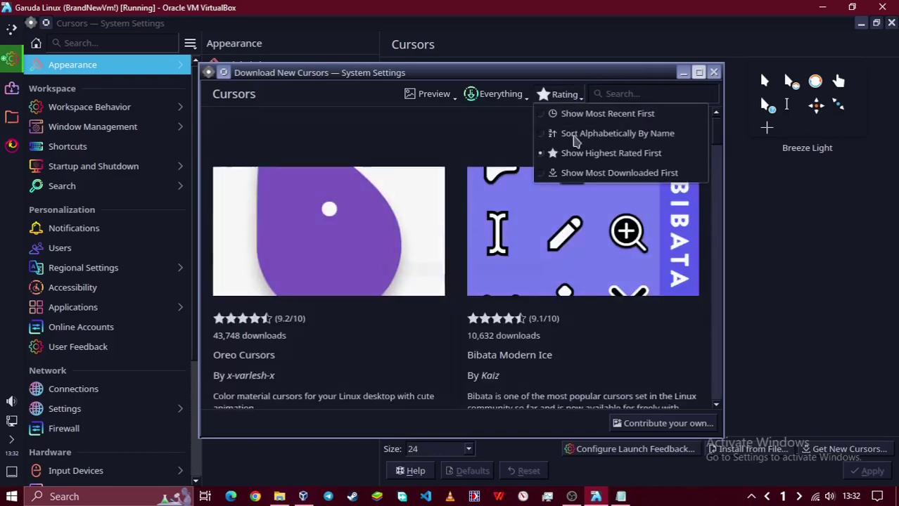
{"action": "left_click", "coordinate": [576, 151]}
{"action": "left_click", "coordinate": [698, 72]}
{"action": "scroll", "coordinate": [473, 243], "scroll_direction": "down", "scroll_amount": 10}
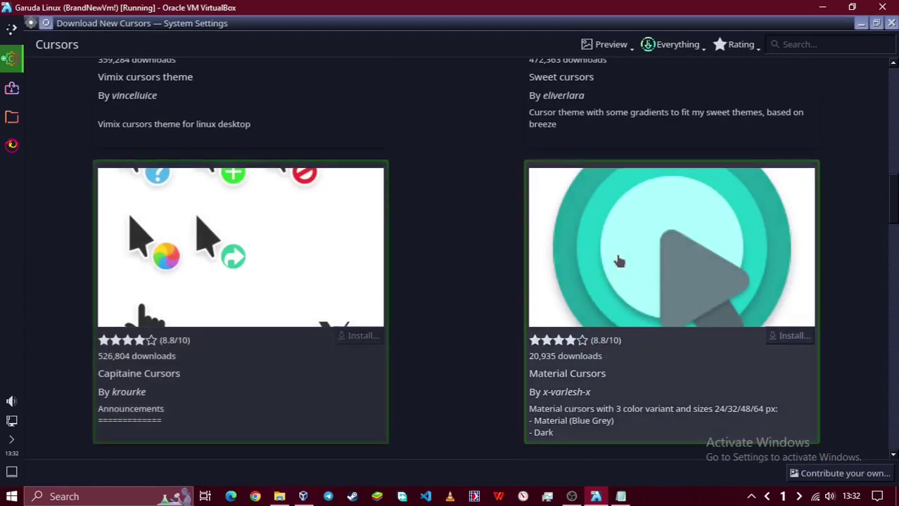
Install material-dark-cursors.tar.gz from Material Cursors and apply Material Dark Cursors as the cursor theme.
{"action": "left_click", "coordinate": [776, 334]}
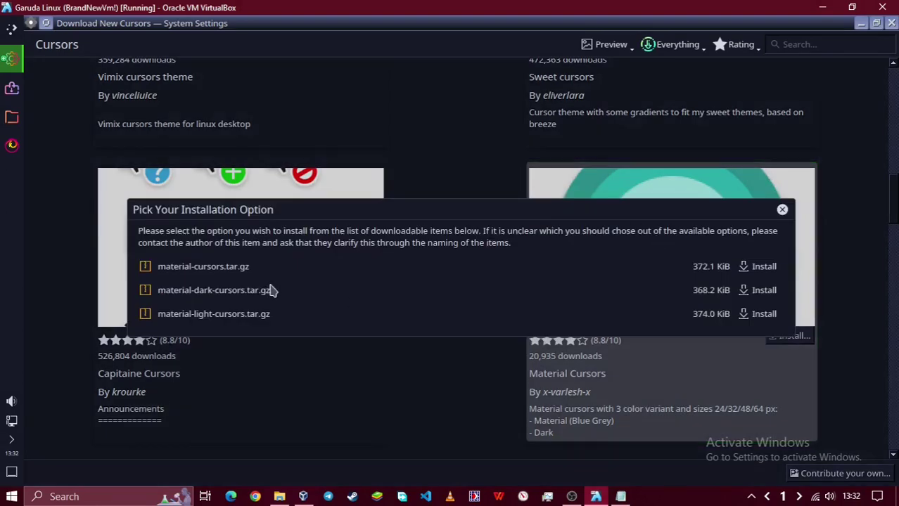
{"action": "left_click", "coordinate": [764, 290]}
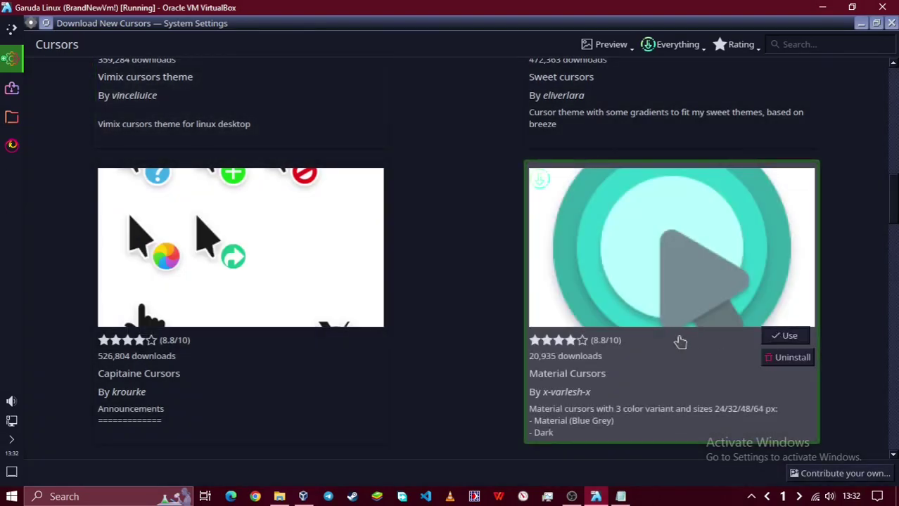
{"action": "left_click", "coordinate": [788, 337]}
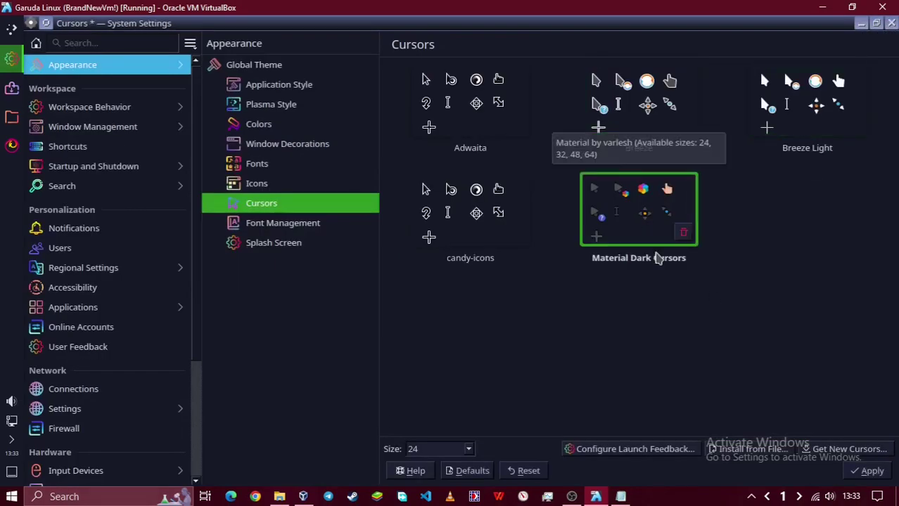
{"action": "left_click", "coordinate": [861, 474]}
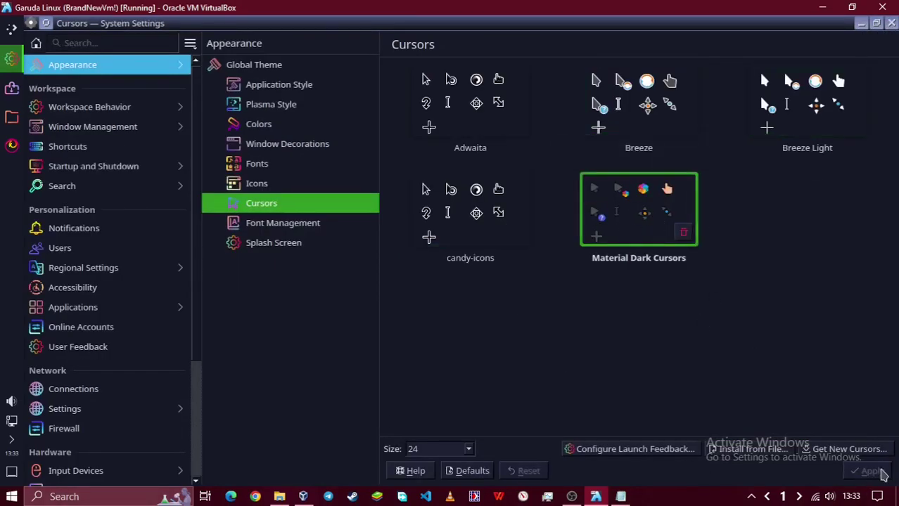
Try the candy-icons and Breeze Light cursor themes, check the desktop, and switch back to Material Dark Cursors.
{"action": "left_click", "coordinate": [477, 222]}
{"action": "left_click", "coordinate": [807, 105]}
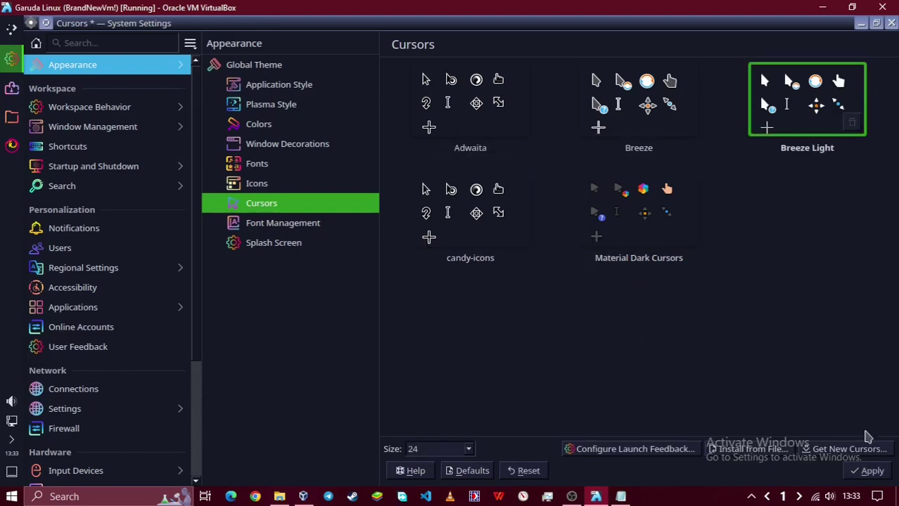
{"action": "left_click", "coordinate": [11, 58]}
{"action": "right_click", "coordinate": [416, 131]}
{"action": "left_click", "coordinate": [44, 116]}
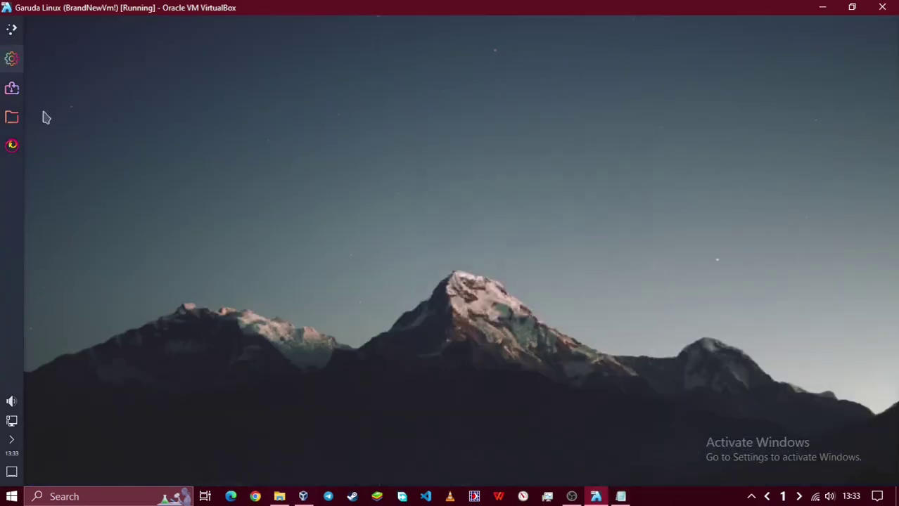
{"action": "left_click", "coordinate": [11, 58]}
{"action": "left_click", "coordinate": [638, 188]}
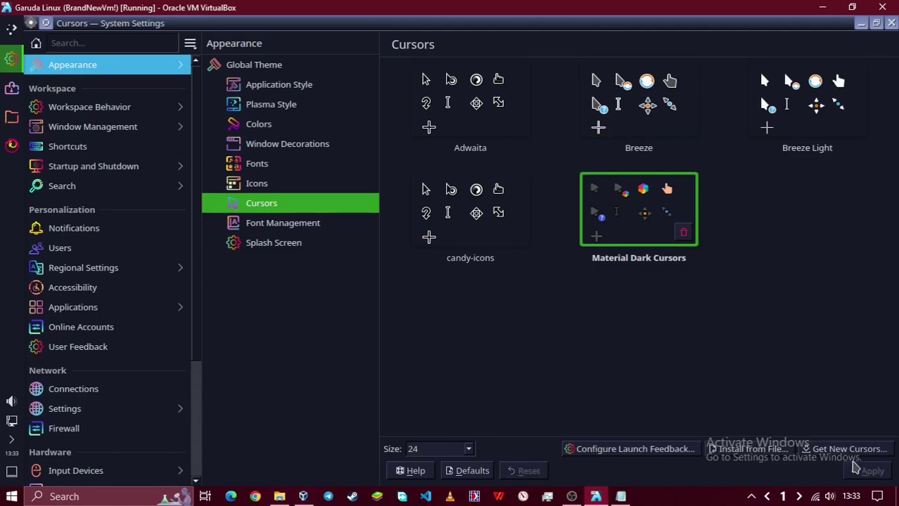
Uninstall the dark variant on the Material Cursors download page and install material-cursors.tar.gz instead.
{"action": "left_click", "coordinate": [825, 455]}
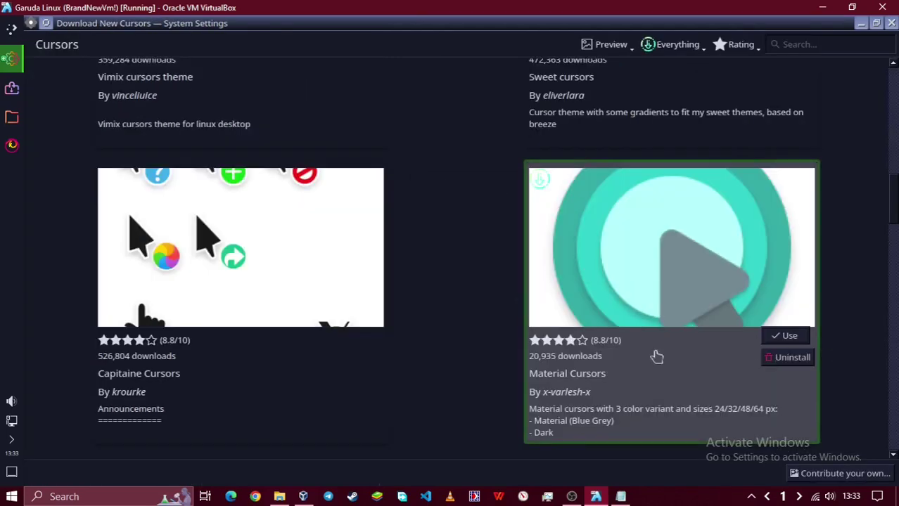
{"action": "left_click", "coordinate": [657, 357]}
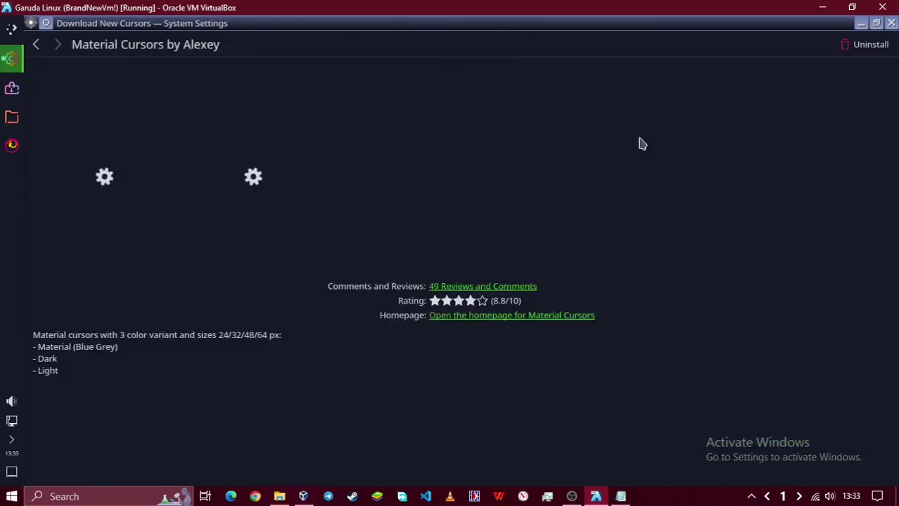
{"action": "left_click", "coordinate": [872, 45]}
{"action": "left_click", "coordinate": [760, 267]}
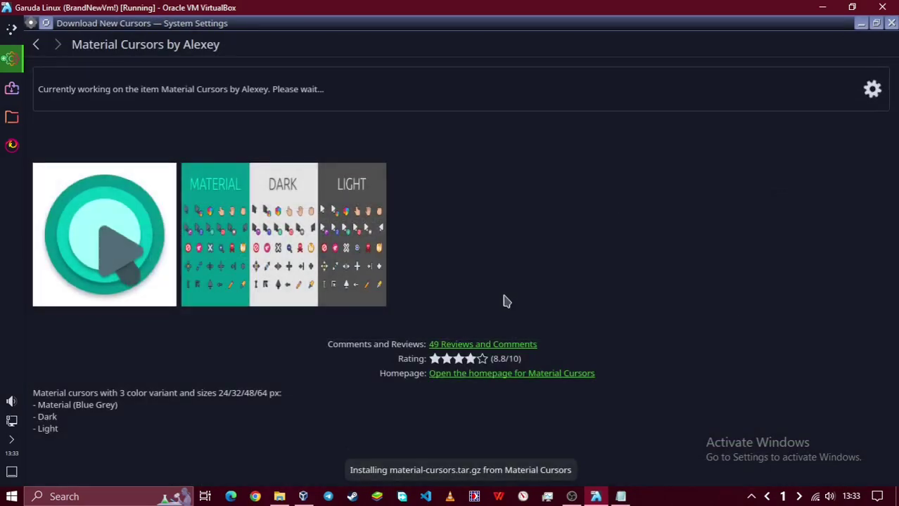
Close the cursor download window and apply Material Cursors as the cursor theme.
{"action": "left_click", "coordinate": [891, 23]}
{"action": "left_click", "coordinate": [602, 211]}
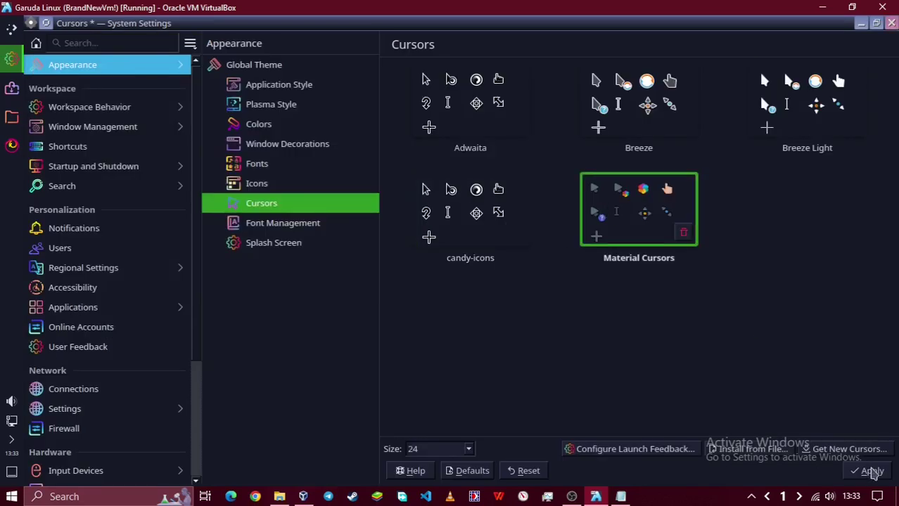
Check the splash screen entry in the Notepad notes and return to the appearance settings.
{"action": "left_click", "coordinate": [863, 24]}
{"action": "key", "text": "alt+Tab"}
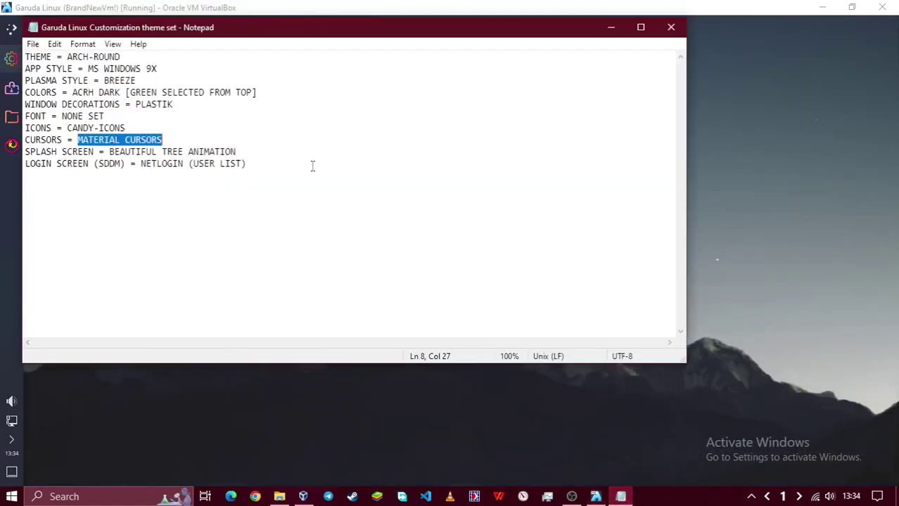
{"action": "left_click", "coordinate": [611, 27]}
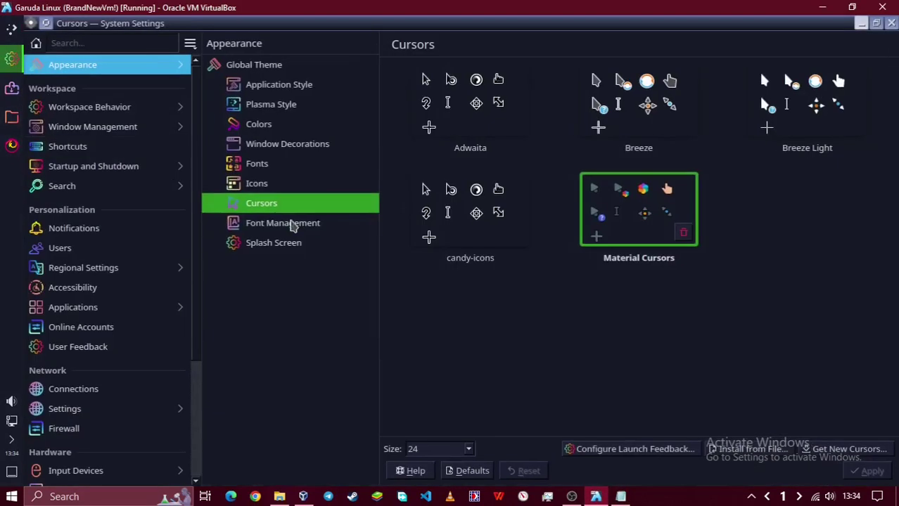
Open the Splash Screen settings and search the downloadable splash screens for "beauty".
{"action": "left_click", "coordinate": [281, 223]}
{"action": "left_click", "coordinate": [284, 243]}
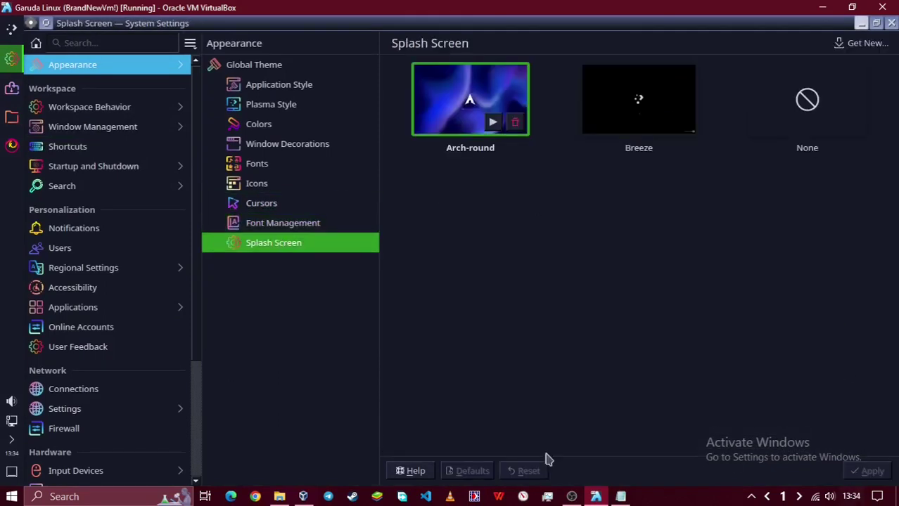
{"action": "left_click", "coordinate": [863, 42]}
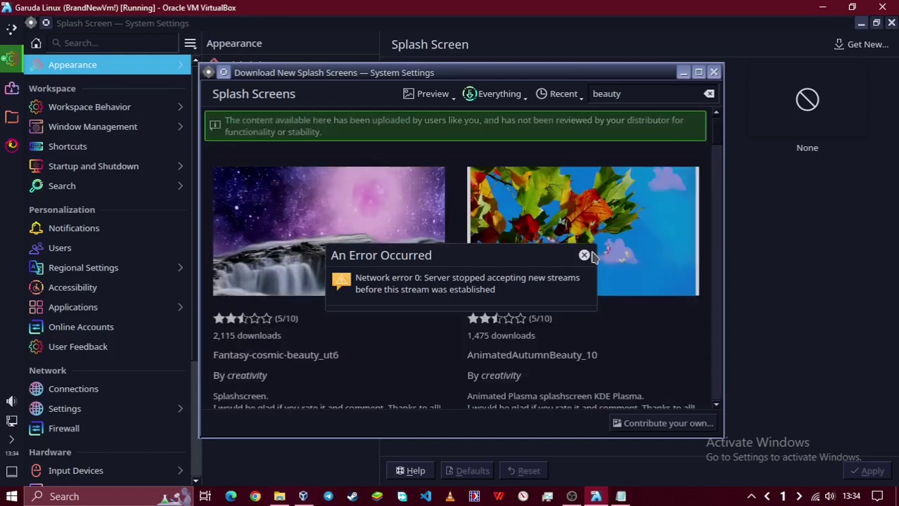
Dismiss the network error, sort the splash screens by highest rated and browse the "beauty" results.
{"action": "left_click", "coordinate": [584, 256]}
{"action": "left_click", "coordinate": [566, 95]}
{"action": "left_click", "coordinate": [567, 152]}
{"action": "scroll", "coordinate": [616, 216], "scroll_direction": "down", "scroll_amount": 10}
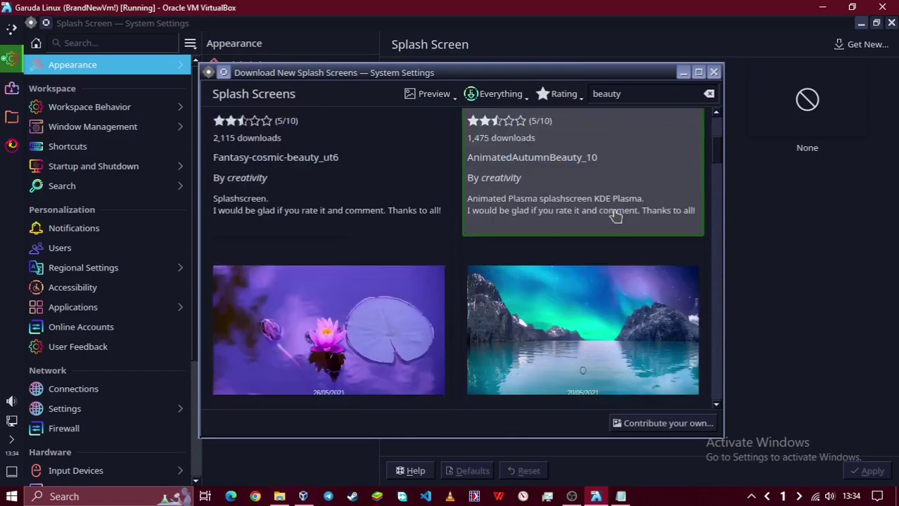
{"action": "scroll", "coordinate": [616, 216], "scroll_direction": "down", "scroll_amount": 10}
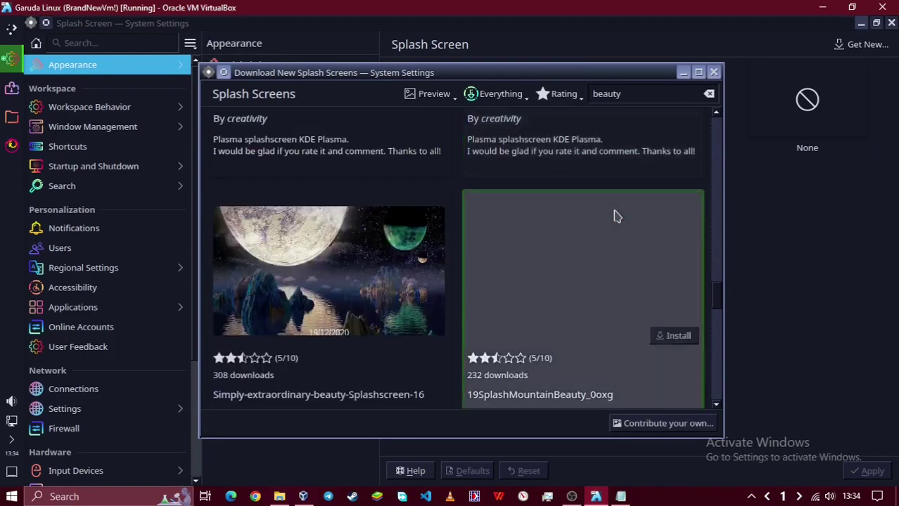
{"action": "scroll", "coordinate": [538, 211], "scroll_direction": "down", "scroll_amount": 10}
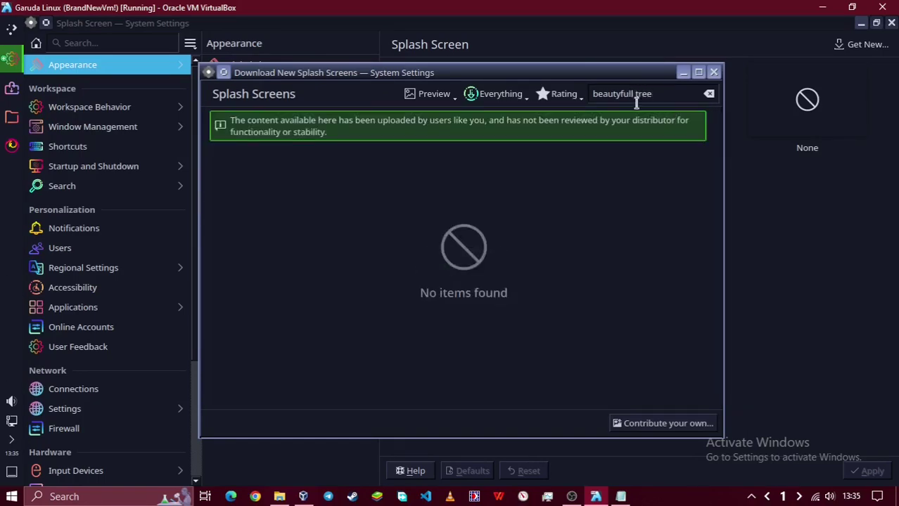
Check the splash screen name in the Notepad notes and search the downloadable splash screens for "beauti".
{"action": "left_click", "coordinate": [623, 498]}
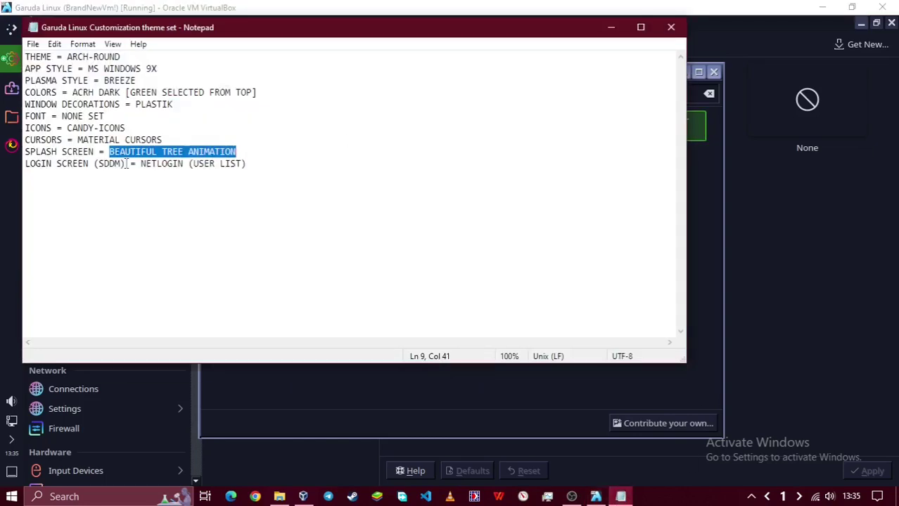
{"action": "left_click", "coordinate": [611, 27]}
{"action": "left_click", "coordinate": [621, 94]}
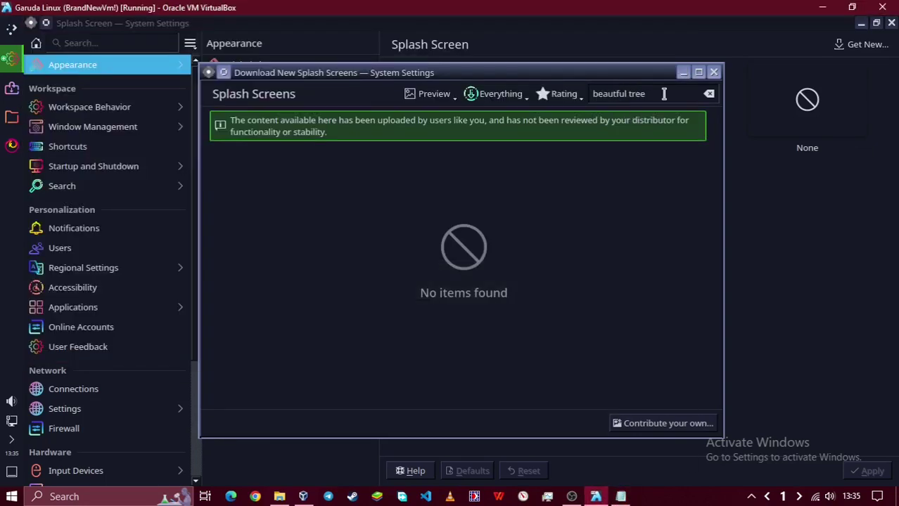
{"action": "key", "text": "alt+Tab"}
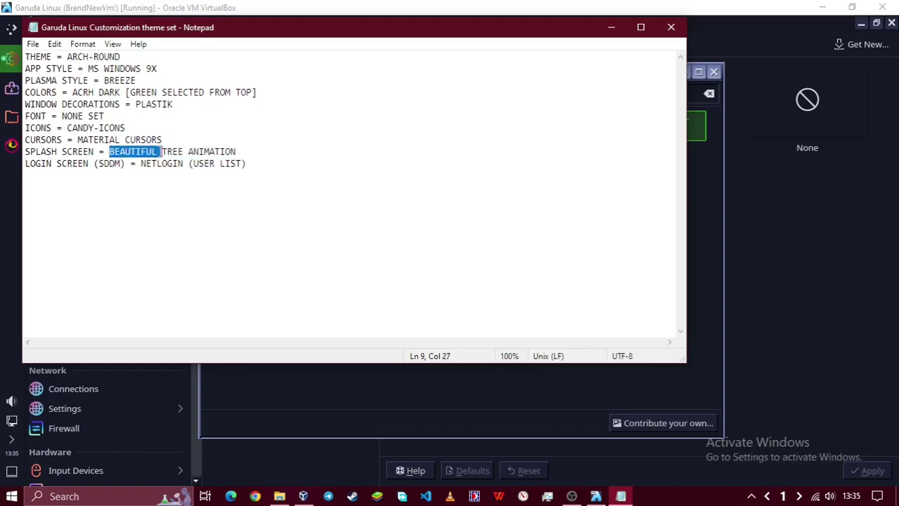
{"action": "key", "text": "alt+Tab"}
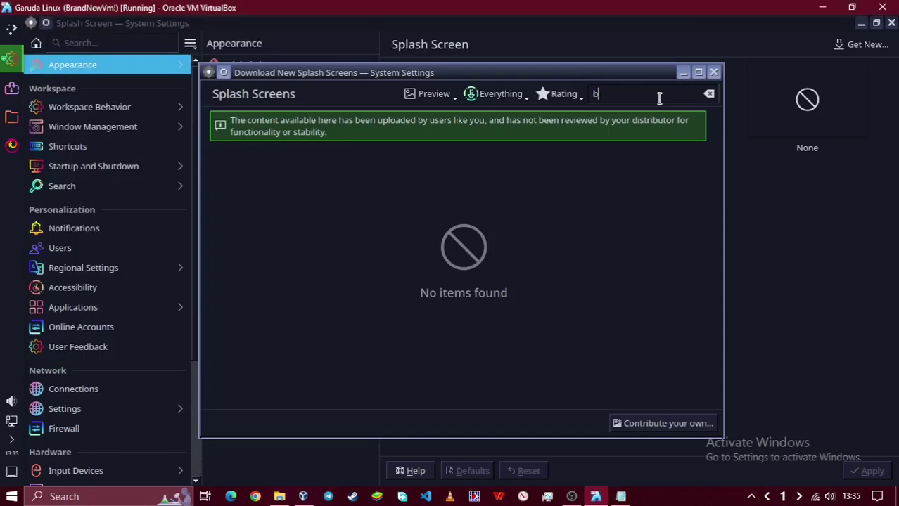
{"action": "type", "text": "uti"}
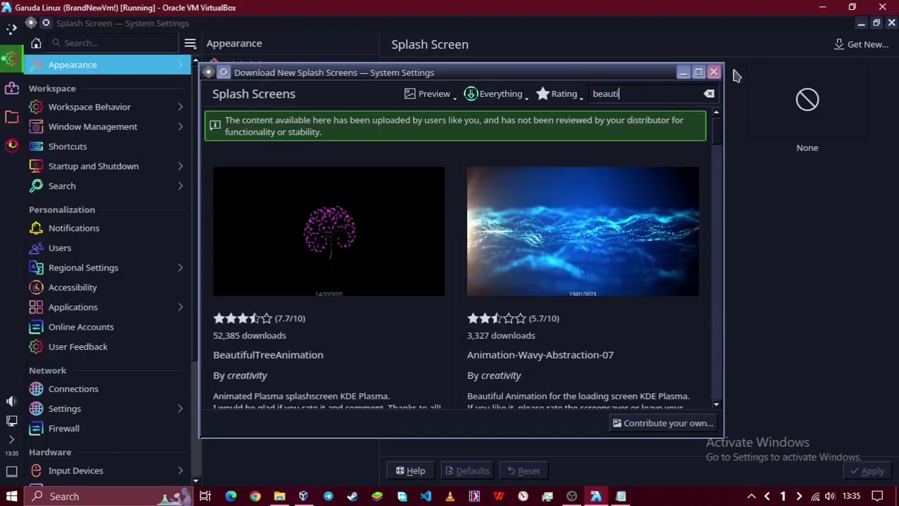
Install the BeautifulTreeAnimation splash screen, look at the other results and close the download window.
{"action": "left_click", "coordinate": [328, 231]}
{"action": "left_click", "coordinate": [688, 97]}
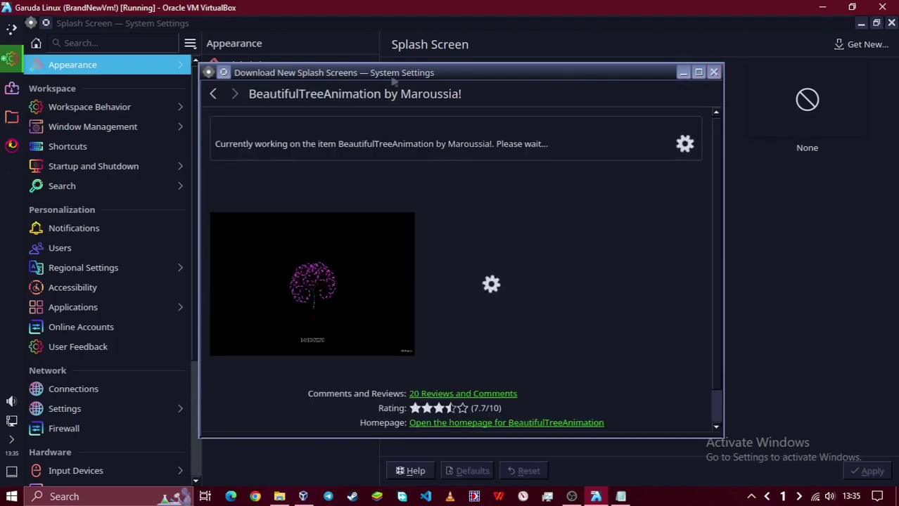
{"action": "left_click", "coordinate": [213, 94]}
{"action": "left_click", "coordinate": [471, 259]}
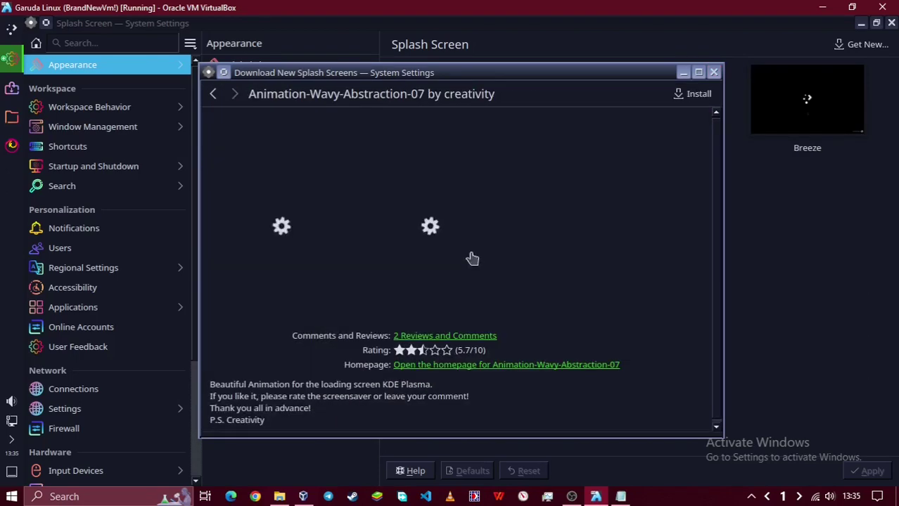
{"action": "left_click", "coordinate": [214, 96]}
{"action": "scroll", "coordinate": [396, 221], "scroll_direction": "down", "scroll_amount": 5}
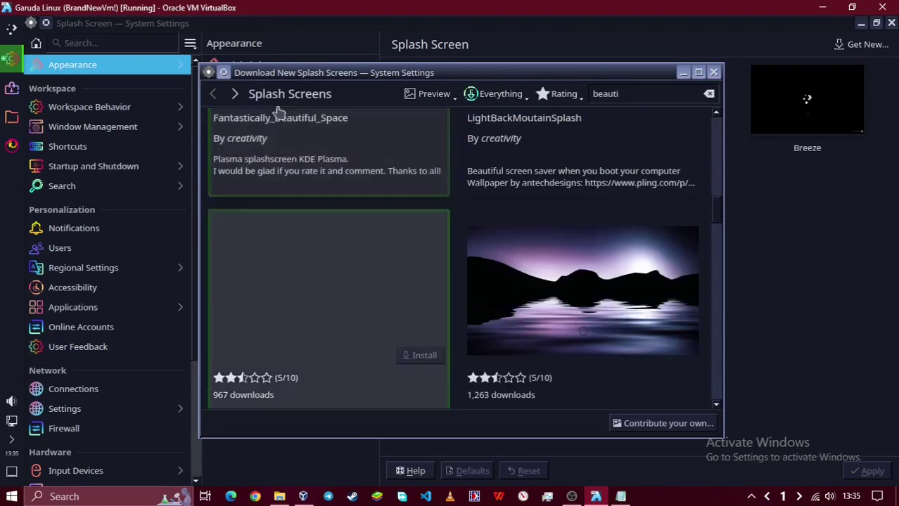
{"action": "left_click", "coordinate": [714, 73]}
Select BeautifulTreeAnimation as the splash screen, preview it and apply the choice.
{"action": "left_click", "coordinate": [657, 139]}
{"action": "left_click", "coordinate": [660, 123]}
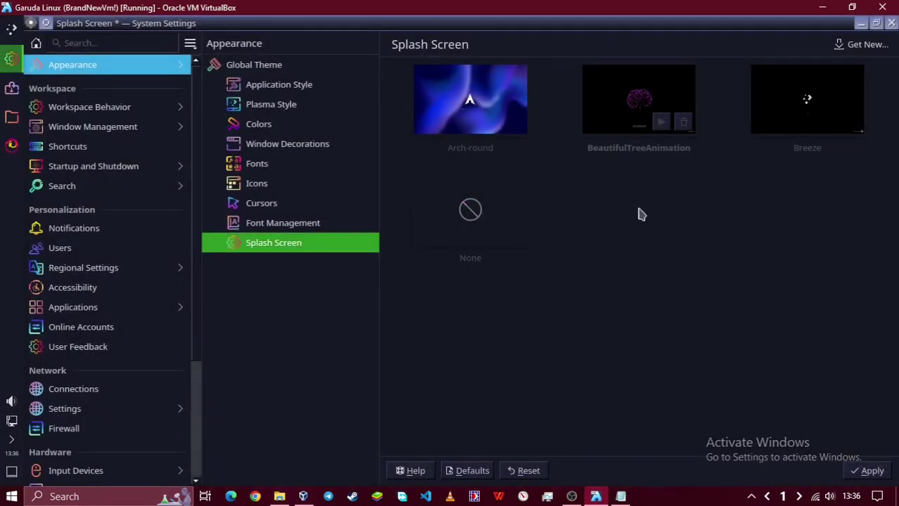
{"action": "left_click", "coordinate": [325, 223]}
{"action": "left_click", "coordinate": [256, 412]}
{"action": "key", "text": "Escape"}
{"action": "left_click", "coordinate": [321, 238]}
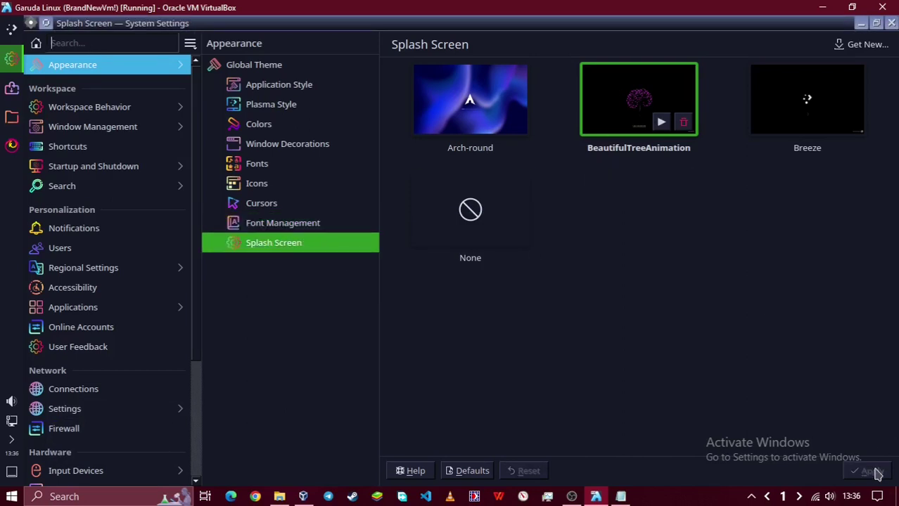
Try the Arch-round splash screen and mark BeautifulTreeAnimation for removal.
{"action": "left_click", "coordinate": [436, 132]}
{"action": "left_click", "coordinate": [315, 223]}
{"action": "key", "text": "Escape"}
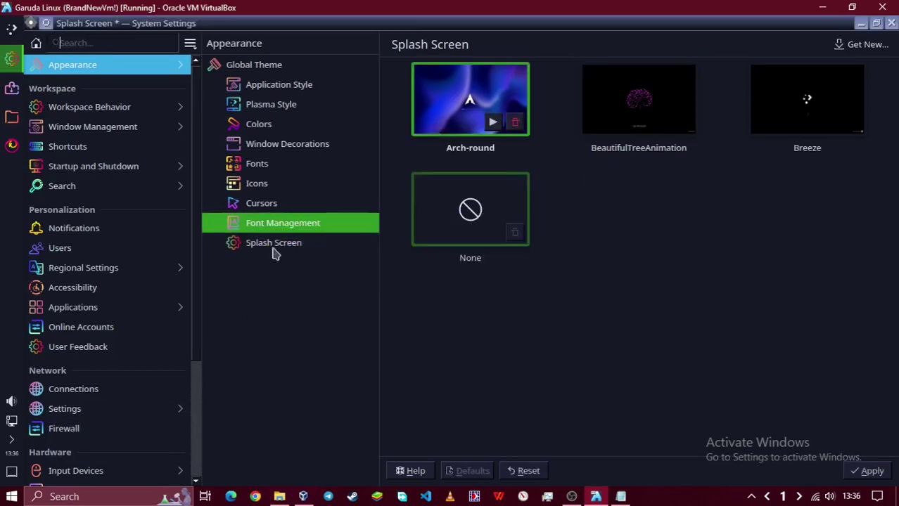
{"action": "left_click", "coordinate": [639, 106]}
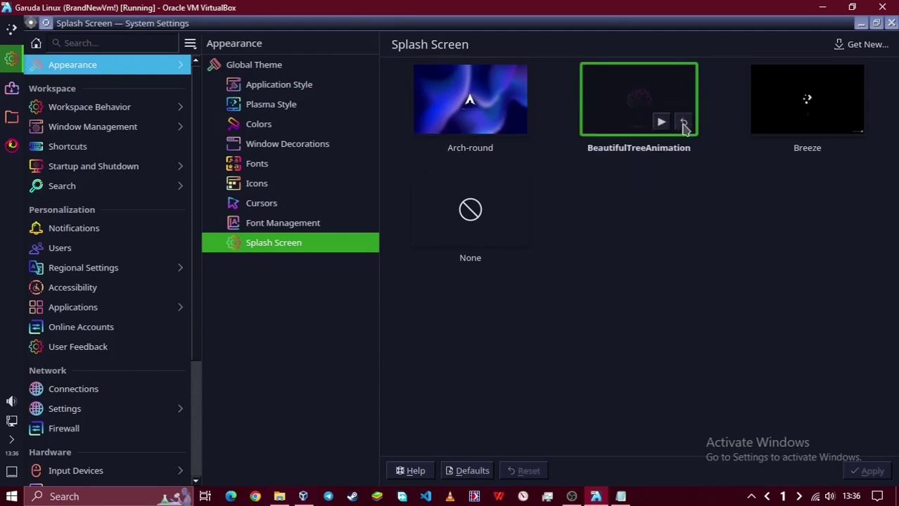
{"action": "left_click", "coordinate": [662, 124]}
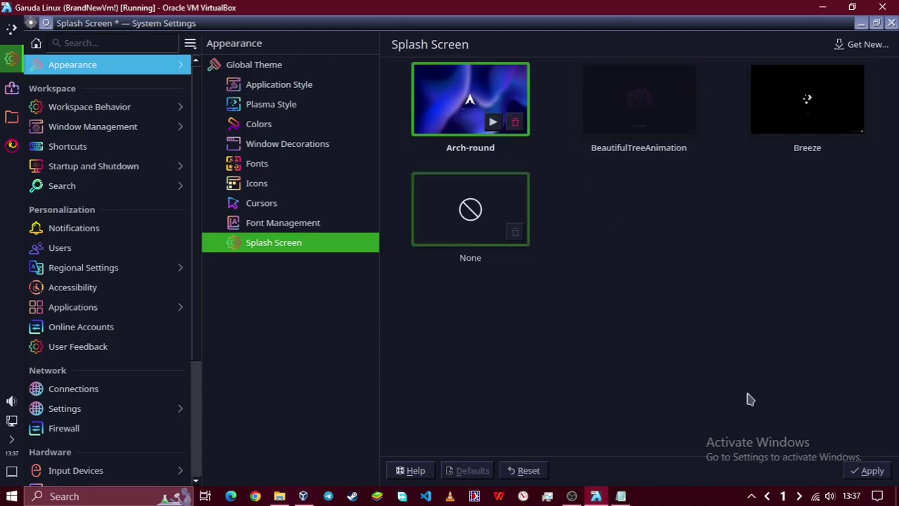
Reopen the splash screen downloads, sort by highest rated and install BeautifulTreeAnimation again.
{"action": "left_click", "coordinate": [852, 45]}
{"action": "left_click", "coordinate": [562, 94]}
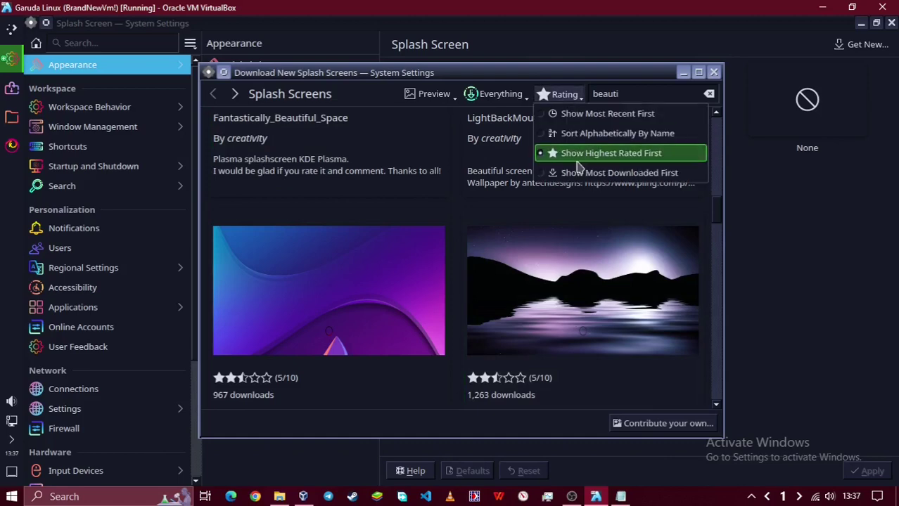
{"action": "left_click", "coordinate": [578, 151]}
{"action": "scroll", "coordinate": [321, 256], "scroll_direction": "up", "scroll_amount": 5}
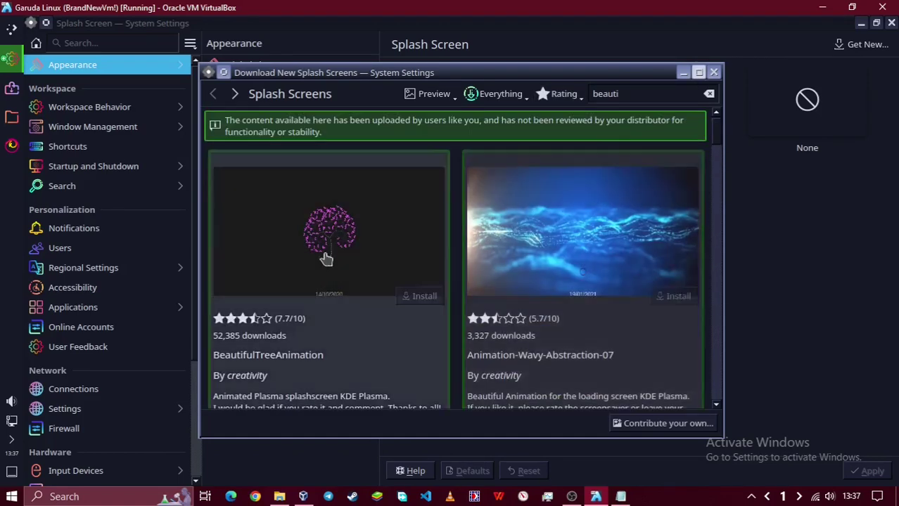
{"action": "left_click", "coordinate": [321, 257]}
{"action": "left_click", "coordinate": [708, 98]}
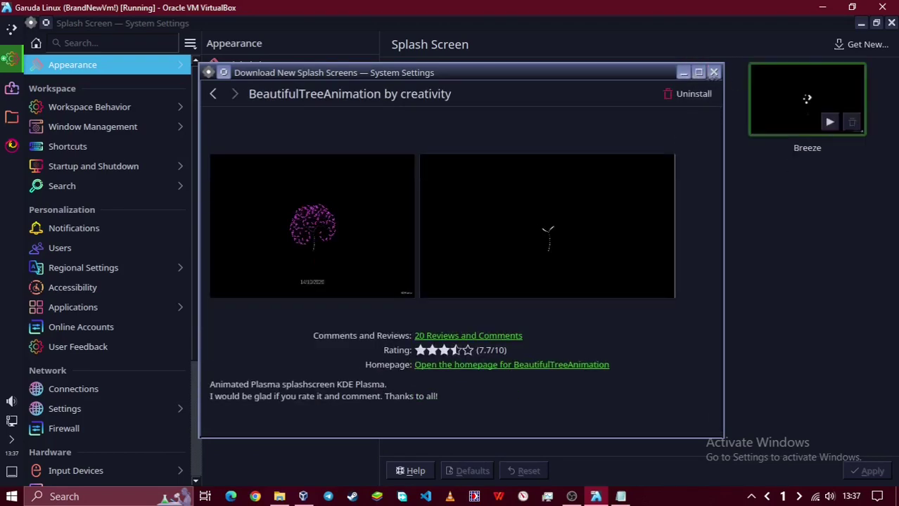
Close the download window and apply BeautifulTreeAnimation as the splash screen.
{"action": "left_click", "coordinate": [713, 73]}
{"action": "left_click", "coordinate": [636, 91]}
{"action": "left_click", "coordinate": [857, 469]}
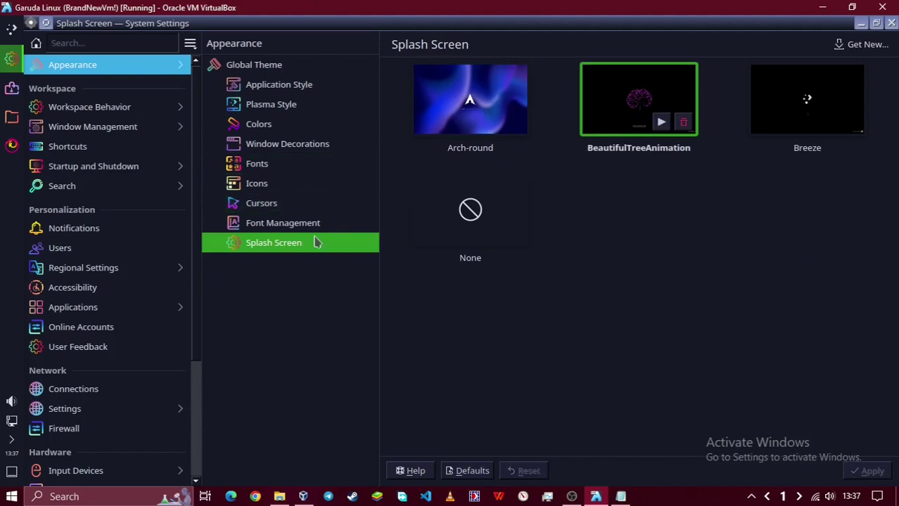
Copy the login screen entry "NETLOGIN (USER LIST)" from the Notepad notes and return to the system settings.
{"action": "left_click", "coordinate": [290, 246]}
{"action": "left_click", "coordinate": [620, 496]}
{"action": "left_click", "coordinate": [161, 170]}
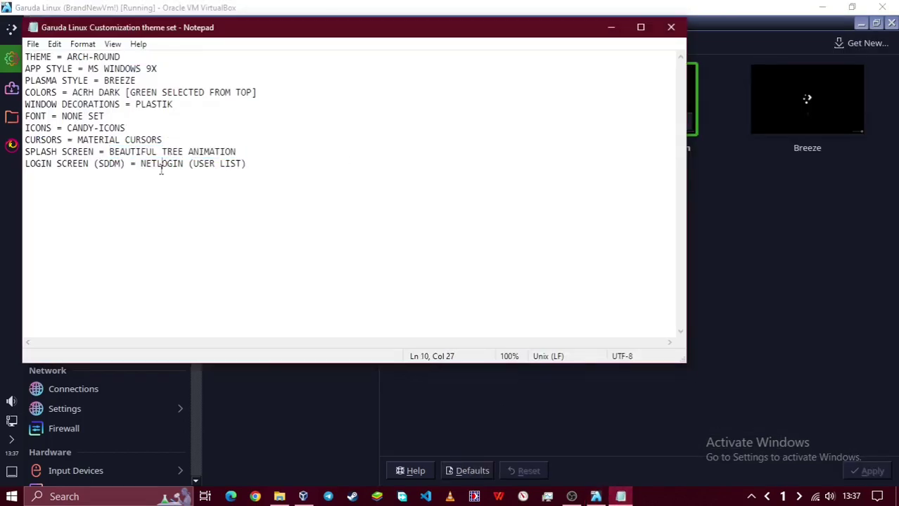
{"action": "left_click_drag", "start_coordinate": [141, 164], "coordinate": [225, 166]}
{"action": "right_click", "coordinate": [169, 164]}
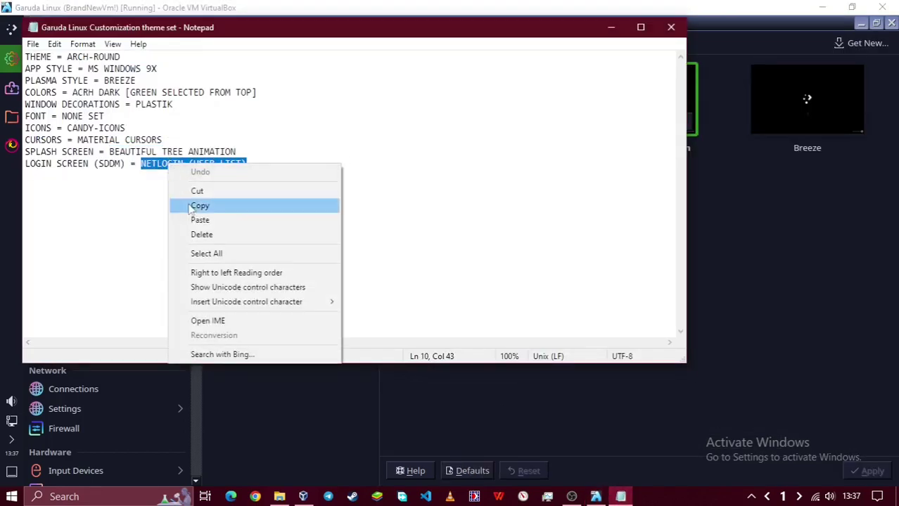
{"action": "left_click", "coordinate": [200, 203]}
{"action": "key", "text": "alt+Tab"}
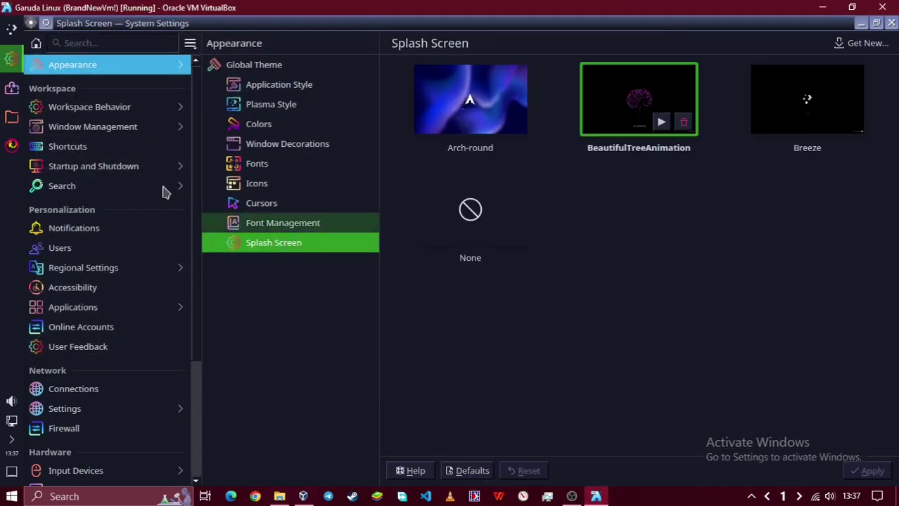
Remove Desktop 2, add two virtual desktops to make three in three rows, apply, and try switching between them.
{"action": "left_click", "coordinate": [74, 113]}
{"action": "left_click", "coordinate": [266, 85]}
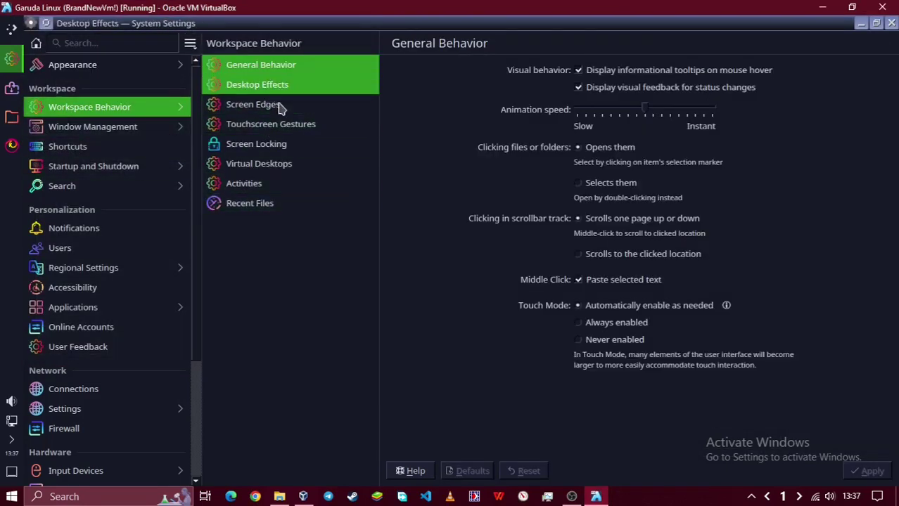
{"action": "left_click", "coordinate": [284, 167]}
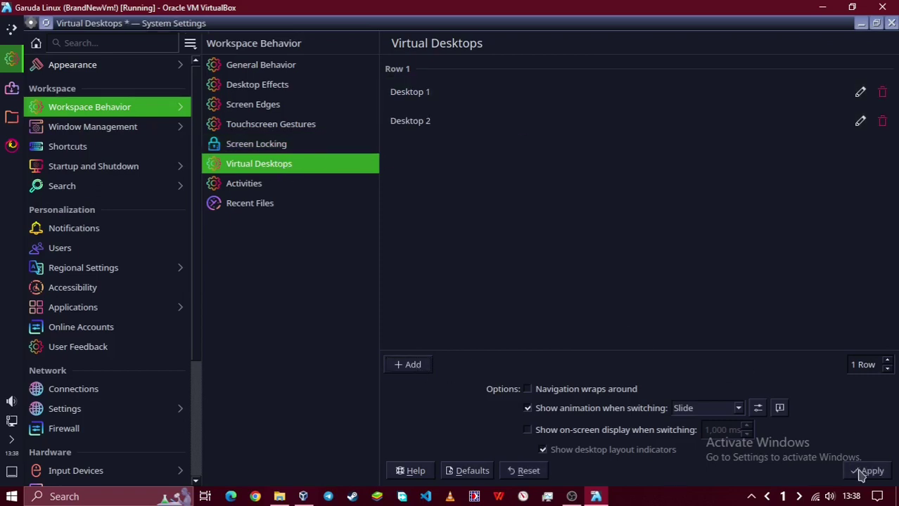
{"action": "left_click", "coordinate": [882, 121]}
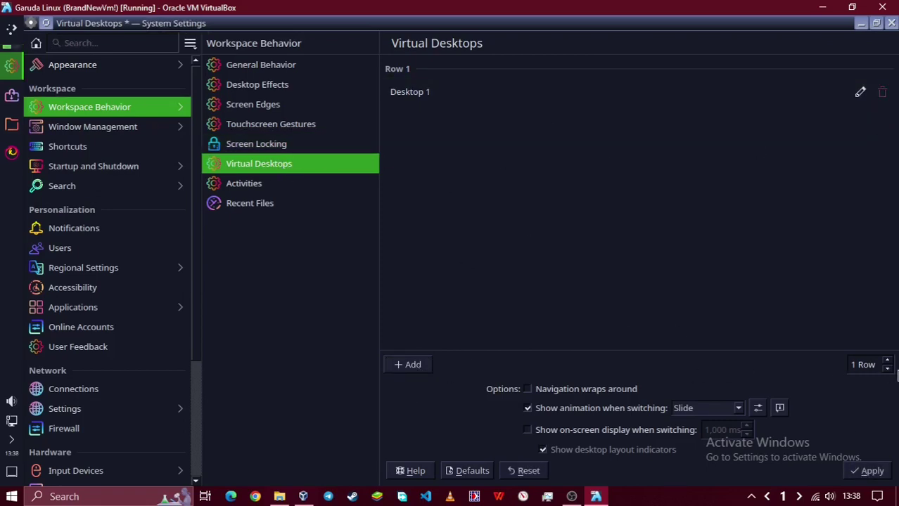
{"action": "left_click", "coordinate": [415, 364]}
{"action": "left_click", "coordinate": [413, 365]}
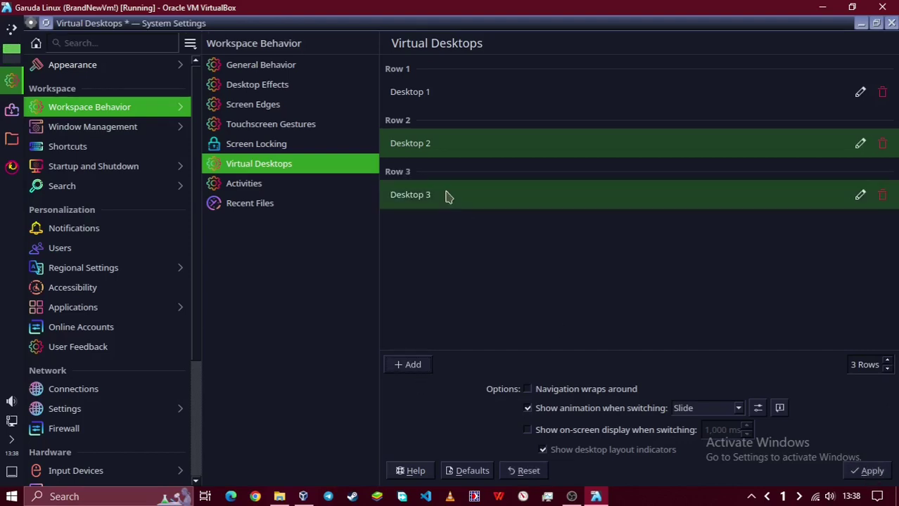
{"action": "left_click", "coordinate": [10, 68]}
{"action": "left_click", "coordinate": [11, 50]}
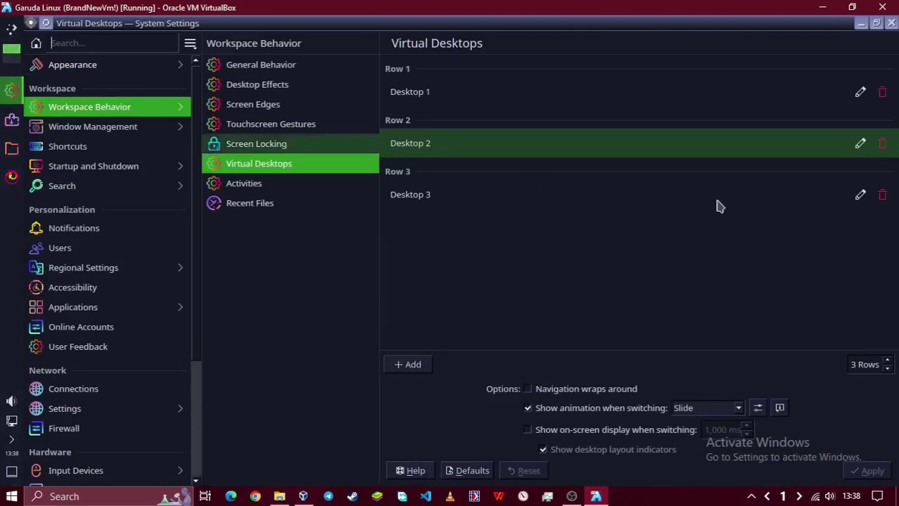
Look through the other Workspace Behavior pages, including Screen Locking and Desktop Effects, plus Window Management and Shortcuts.
{"action": "left_click", "coordinate": [261, 203]}
{"action": "left_click", "coordinate": [272, 124]}
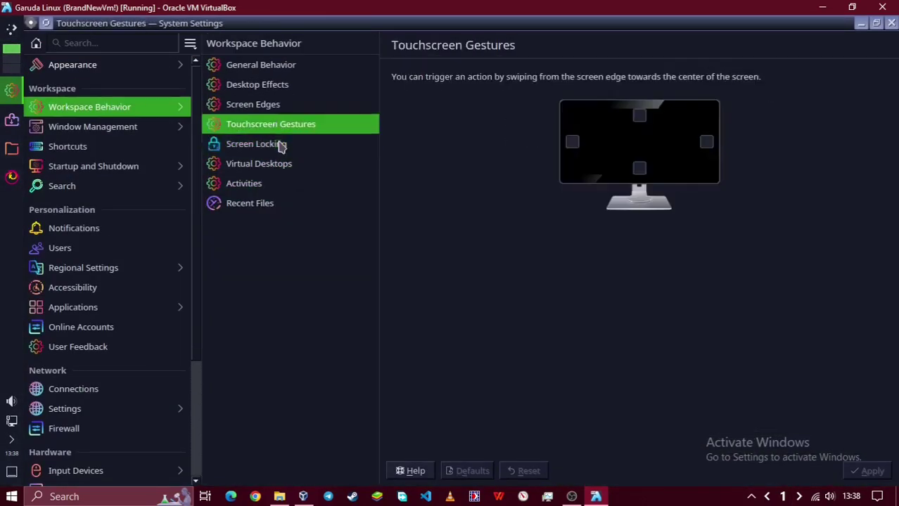
{"action": "left_click", "coordinate": [280, 144]}
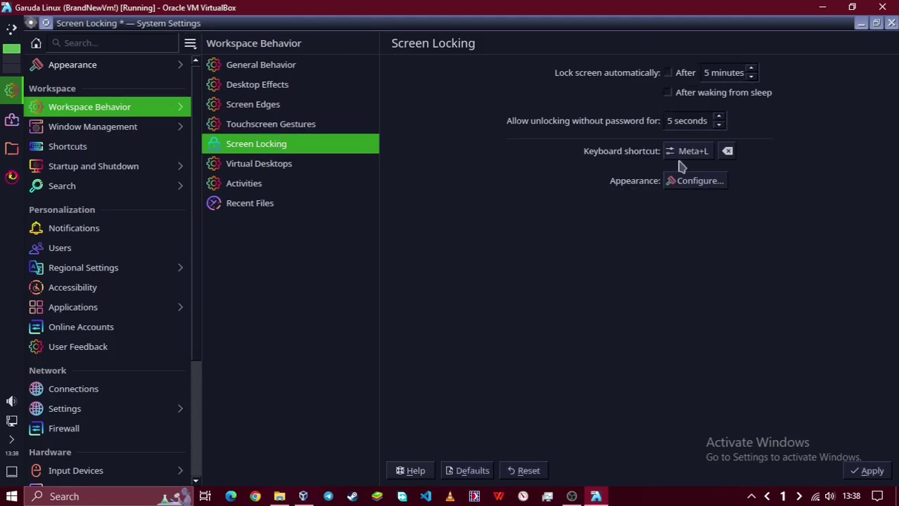
{"action": "left_click", "coordinate": [253, 105]}
{"action": "left_click", "coordinate": [253, 84]}
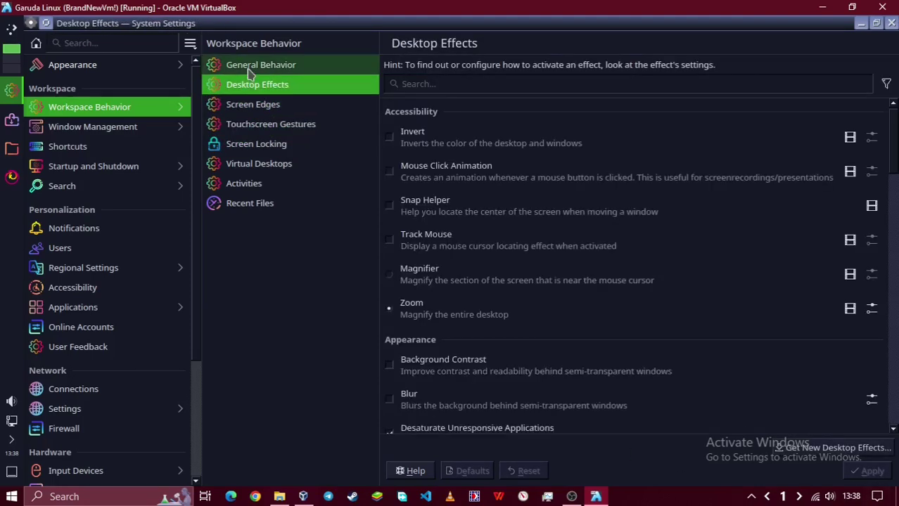
{"action": "left_click", "coordinate": [251, 67]}
{"action": "left_click", "coordinate": [116, 131]}
{"action": "left_click", "coordinate": [253, 84]}
{"action": "left_click", "coordinate": [251, 104]}
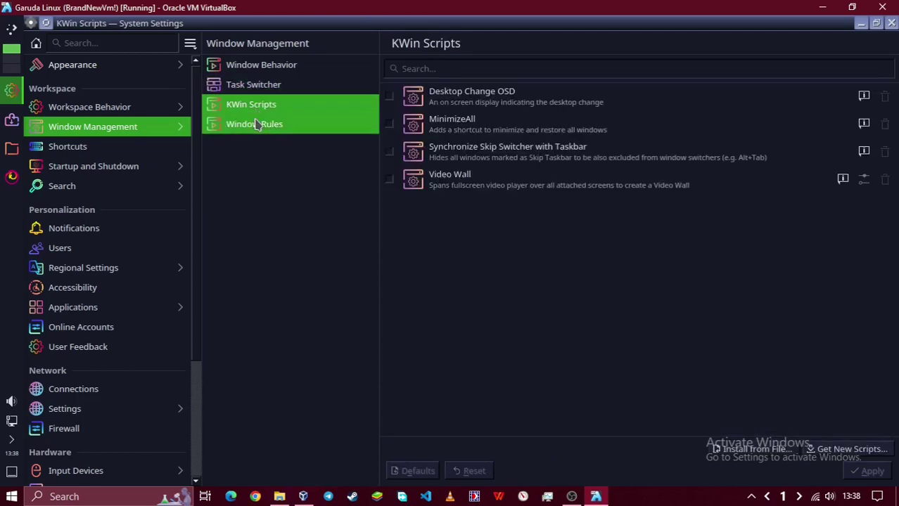
{"action": "left_click", "coordinate": [254, 124]}
{"action": "left_click", "coordinate": [67, 146]}
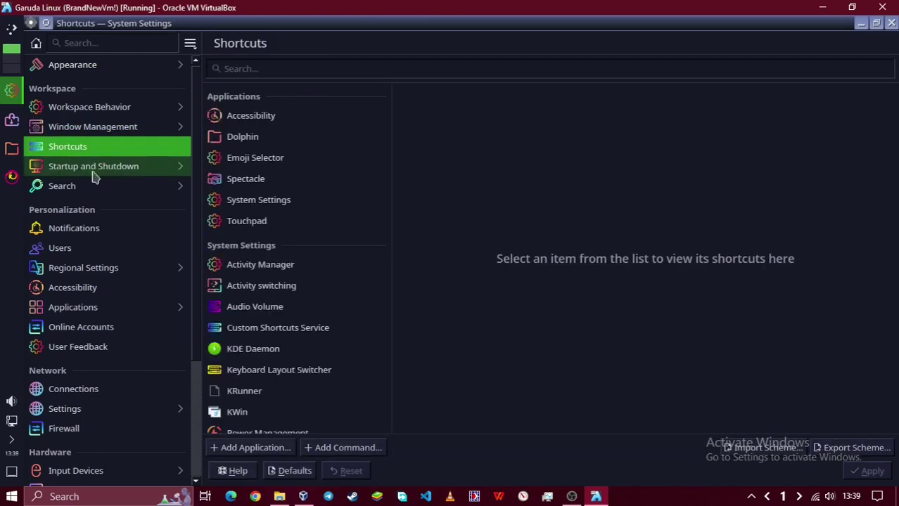
Look through the Startup and Shutdown pages, including Login Screen (SDDM), Background Services, Desktop Session and Autostart.
{"action": "left_click", "coordinate": [93, 170]}
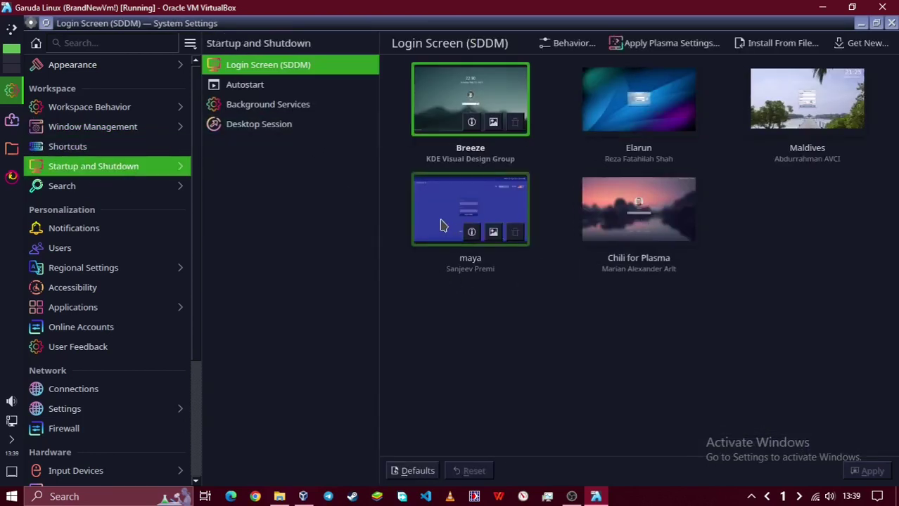
{"action": "left_click", "coordinate": [493, 232]}
{"action": "left_click", "coordinate": [827, 202]}
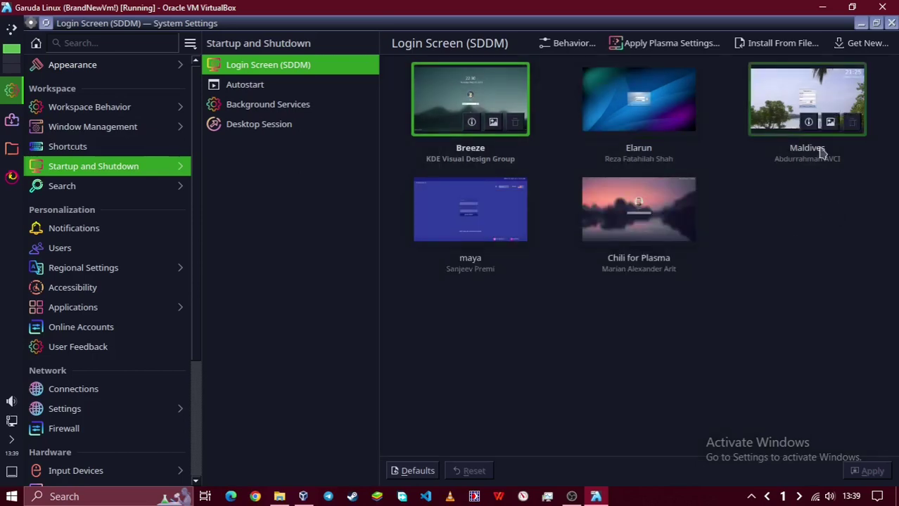
{"action": "left_click", "coordinate": [259, 104]}
{"action": "left_click", "coordinate": [261, 125]}
{"action": "left_click", "coordinate": [238, 85]}
{"action": "left_click", "coordinate": [290, 68]}
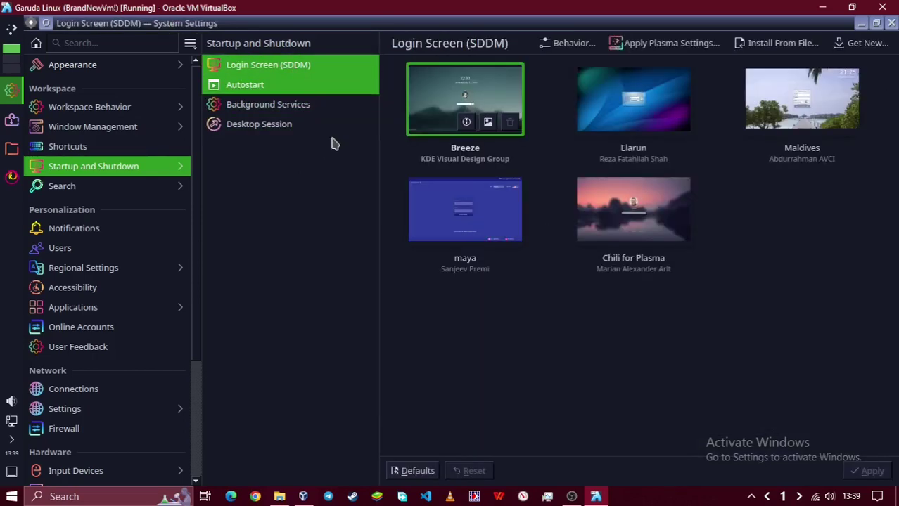
Open the downloadable login screens, sort them by highest rated first, and maximize the download window.
{"action": "left_click", "coordinate": [864, 51]}
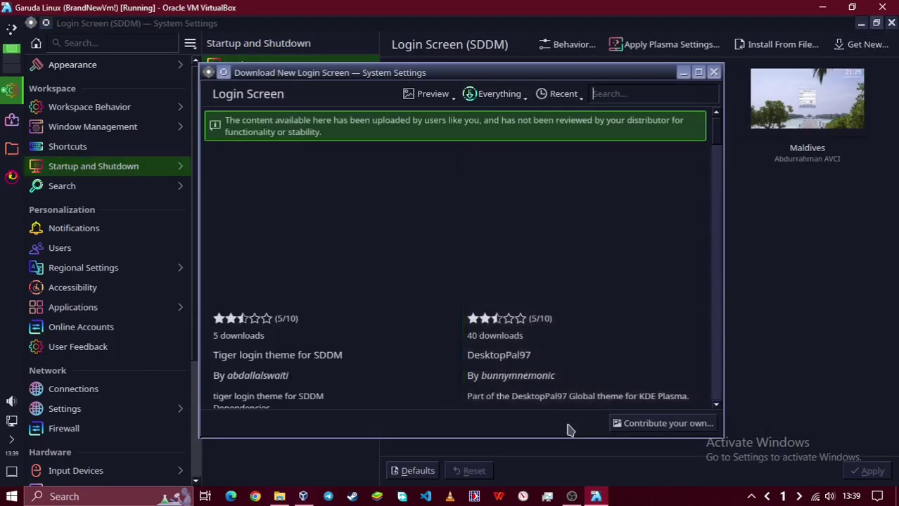
{"action": "left_click", "coordinate": [560, 93]}
{"action": "left_click", "coordinate": [598, 150]}
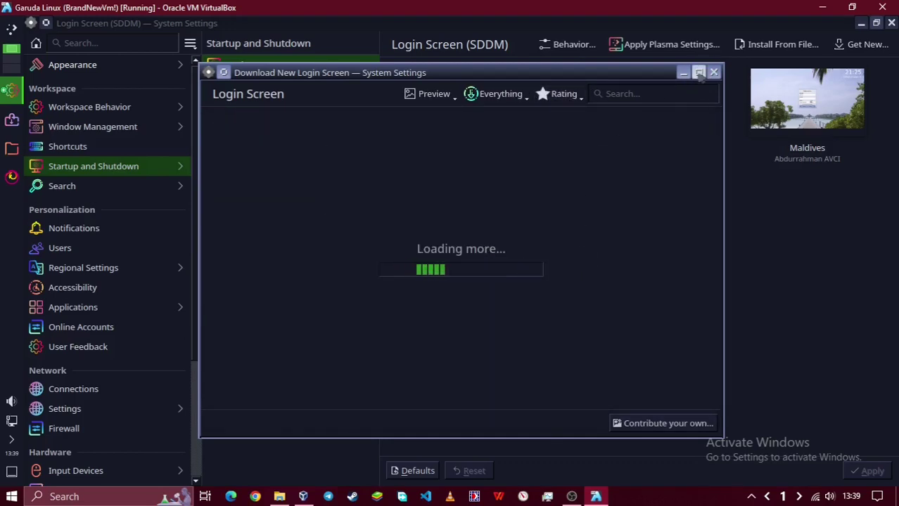
{"action": "left_click", "coordinate": [700, 73]}
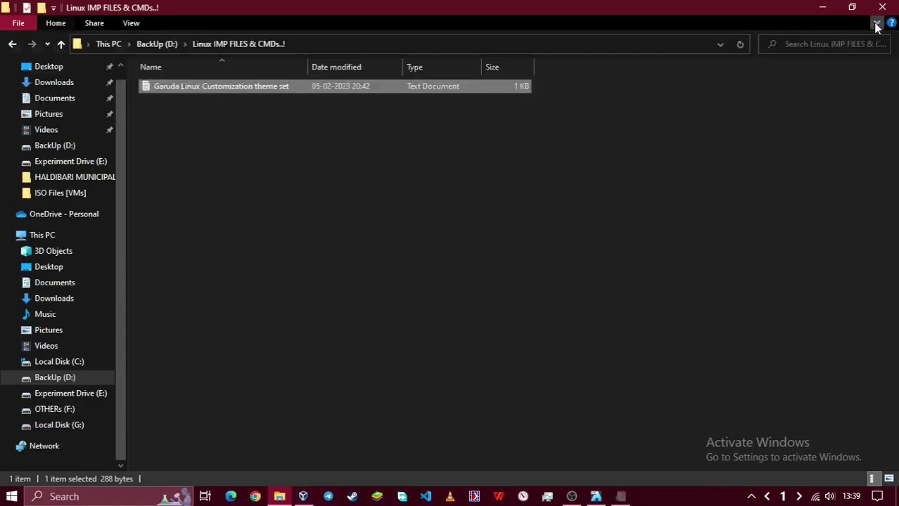
Search the login screens for "netlogin" and install NetLogin-userlist.tar.gz, authorizing with the account password.
{"action": "left_click", "coordinate": [824, 10]}
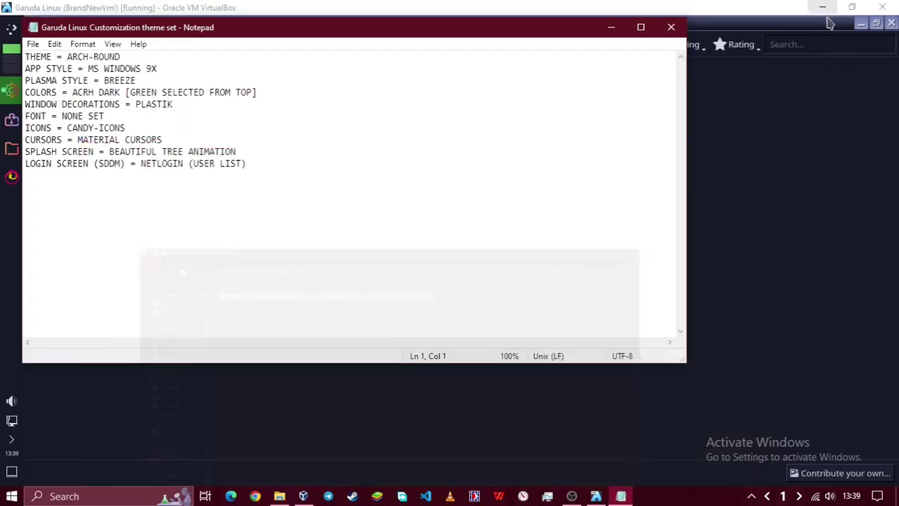
{"action": "left_click", "coordinate": [795, 67]}
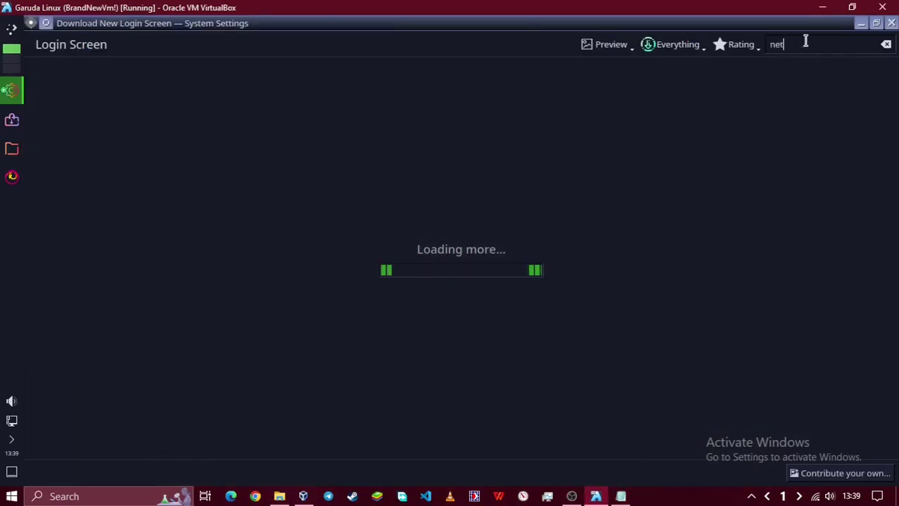
{"action": "left_click", "coordinate": [364, 278]}
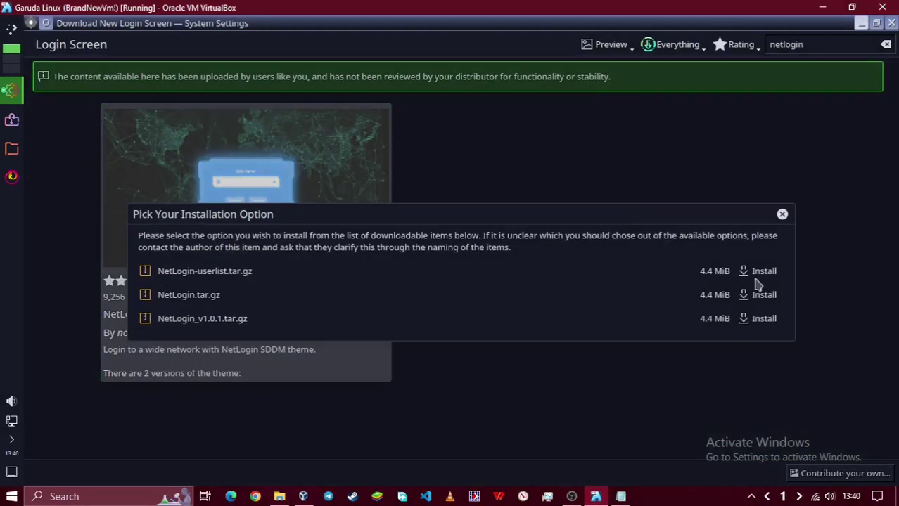
{"action": "left_click", "coordinate": [763, 271]}
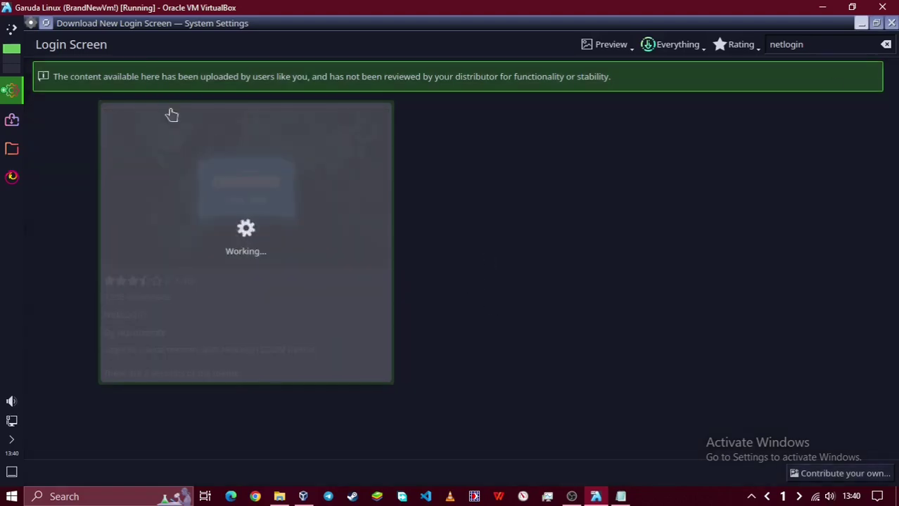
{"action": "left_click", "coordinate": [747, 48]}
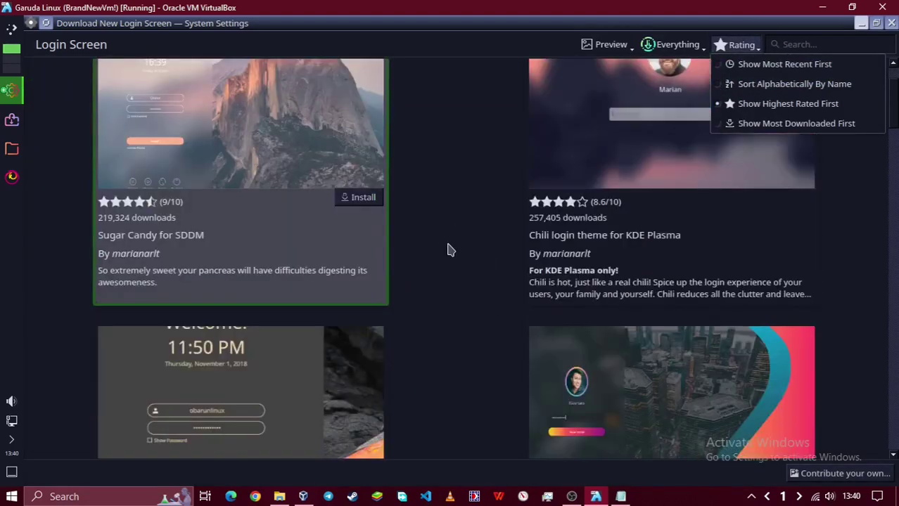
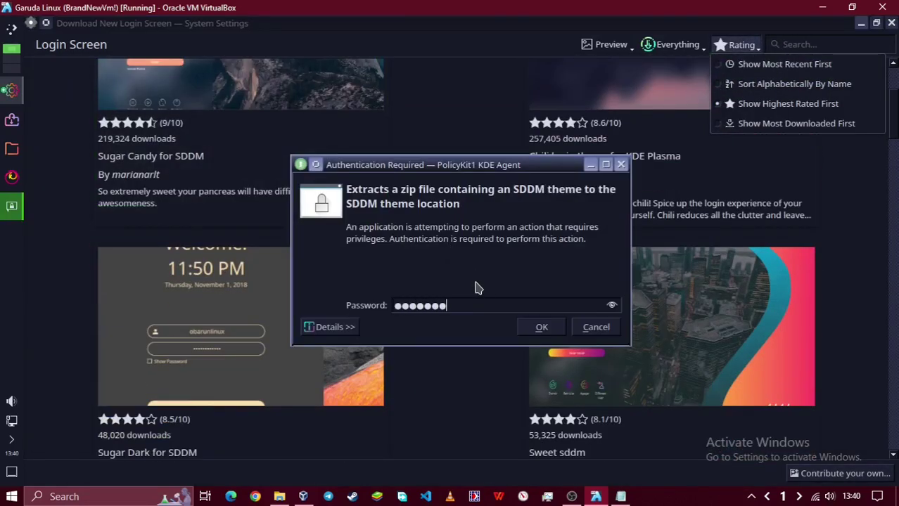
{"action": "key", "text": "Return"}
{"action": "scroll", "coordinate": [477, 311], "scroll_direction": "down", "scroll_amount": 15}
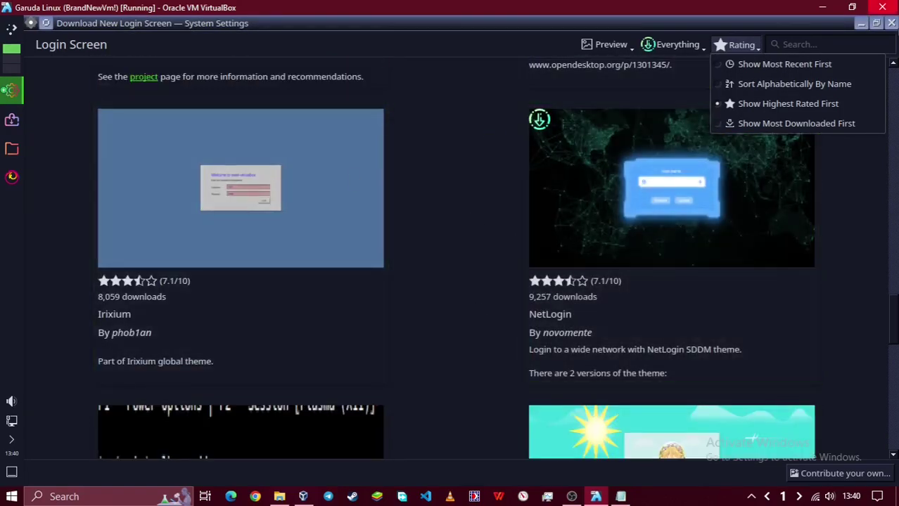
Close the download window and apply NetLogin (User List) as the SDDM login screen, authorizing with the account password.
{"action": "left_click", "coordinate": [890, 22]}
{"action": "left_click", "coordinate": [606, 222]}
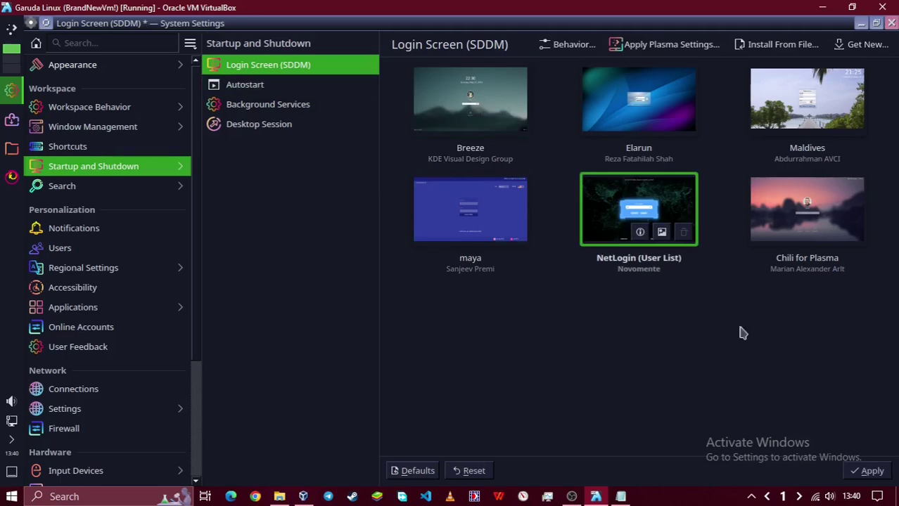
{"action": "left_click", "coordinate": [868, 471]}
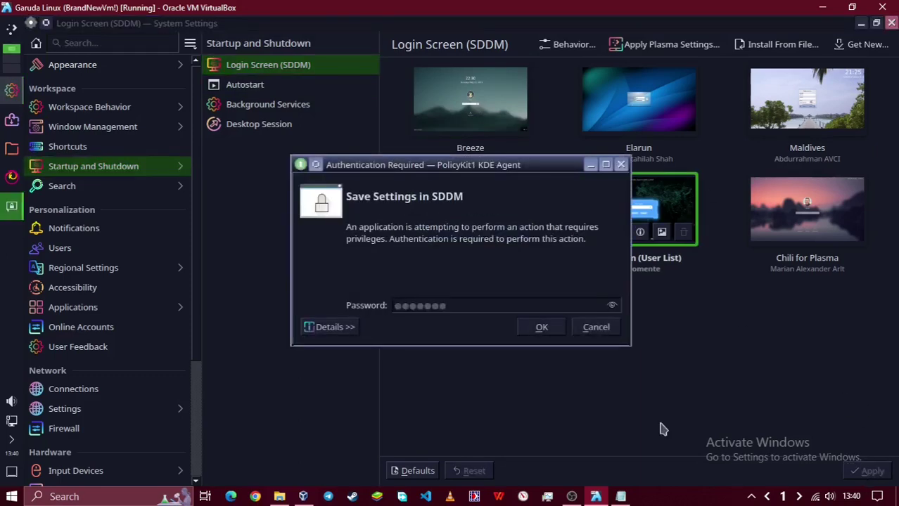
{"action": "key", "text": "Return"}
View the Search and Notifications settings, then close System Settings and refresh the desktop.
{"action": "left_click", "coordinate": [84, 186]}
{"action": "left_click", "coordinate": [84, 228]}
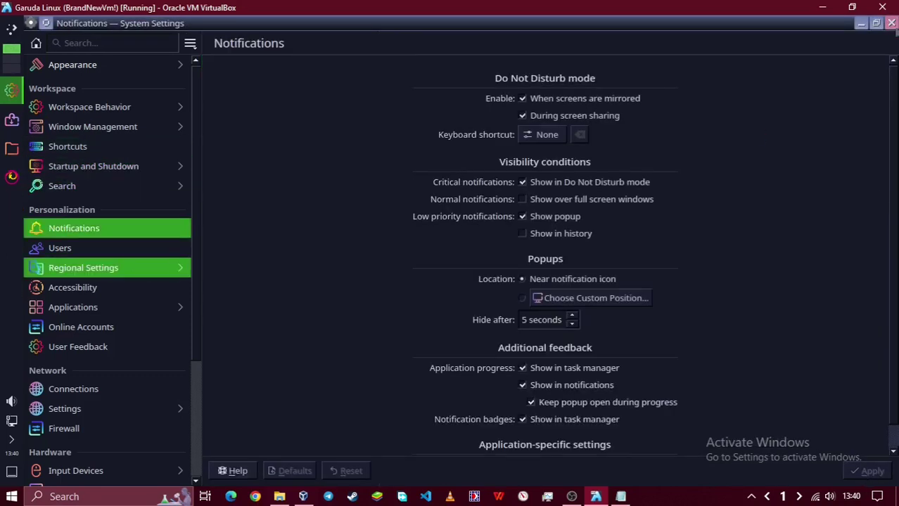
{"action": "left_click", "coordinate": [892, 24]}
{"action": "right_click", "coordinate": [246, 115]}
{"action": "left_click", "coordinate": [285, 240]}
Open the desktop wallpaper settings in a maximized window and browse the available wallpaper images.
{"action": "right_click", "coordinate": [244, 113]}
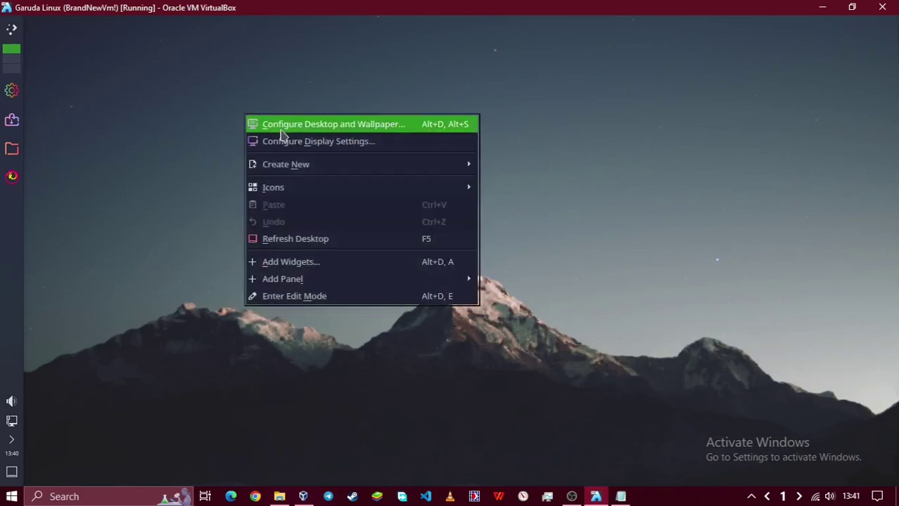
{"action": "left_click", "coordinate": [280, 130]}
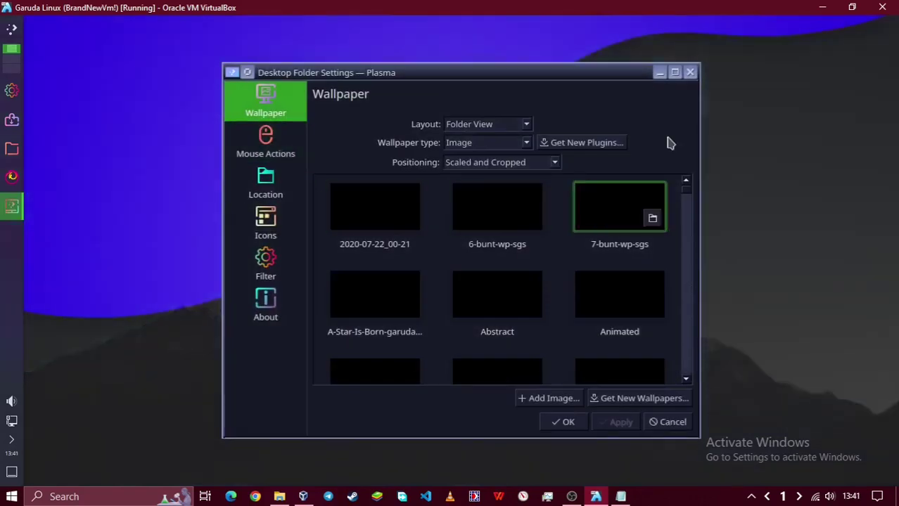
{"action": "left_click", "coordinate": [675, 72]}
{"action": "scroll", "coordinate": [432, 275], "scroll_direction": "down", "scroll_amount": 2}
{"action": "scroll", "coordinate": [432, 275], "scroll_direction": "down", "scroll_amount": 2}
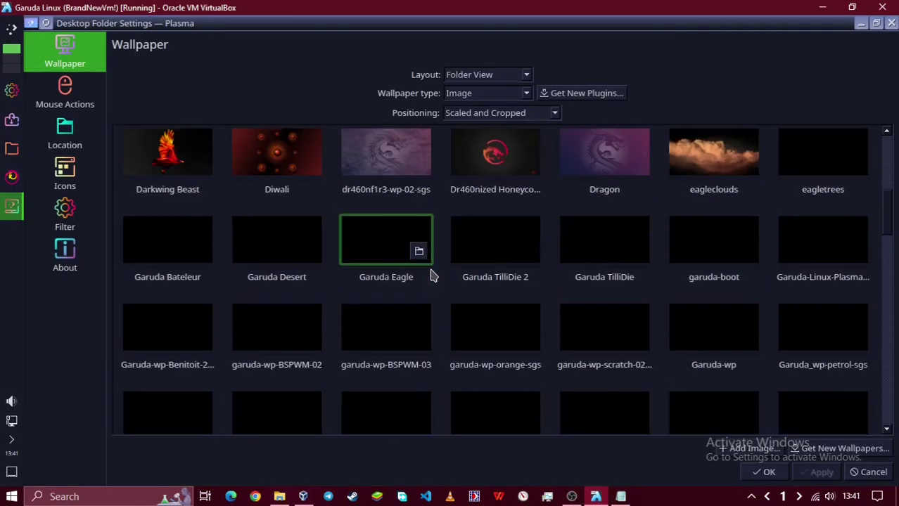
{"action": "scroll", "coordinate": [433, 289], "scroll_direction": "down", "scroll_amount": 1}
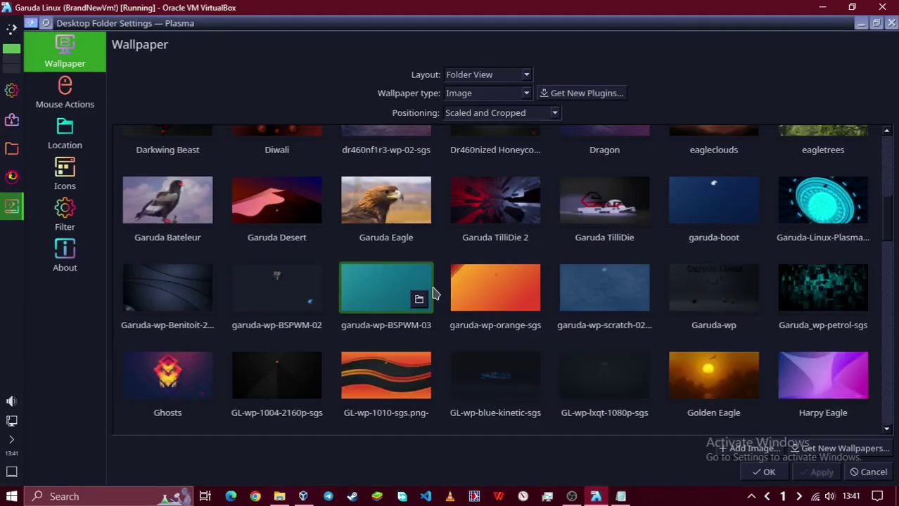
{"action": "scroll", "coordinate": [433, 293], "scroll_direction": "down", "scroll_amount": 3}
{"action": "scroll", "coordinate": [433, 292], "scroll_direction": "down", "scroll_amount": 2}
Try the Malefor wallpaper, minimizing the settings window and refreshing the desktop to preview it.
{"action": "left_click", "coordinate": [167, 156]}
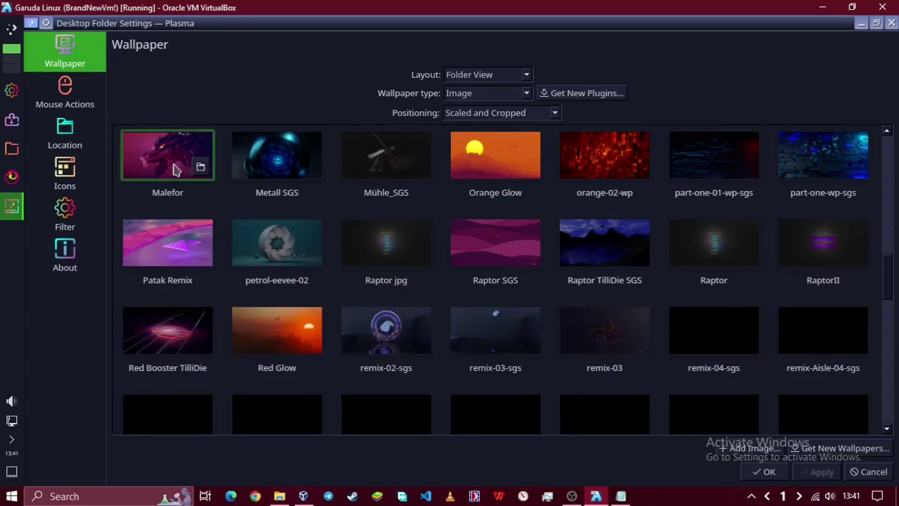
{"action": "left_click", "coordinate": [17, 215]}
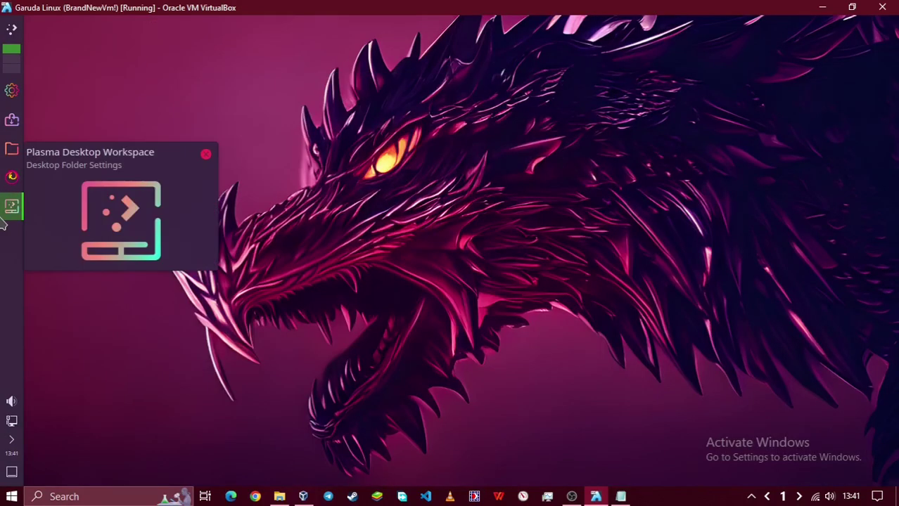
{"action": "right_click", "coordinate": [468, 181]}
{"action": "left_click", "coordinate": [511, 307]}
{"action": "right_click", "coordinate": [466, 229]}
{"action": "left_click", "coordinate": [520, 259]}
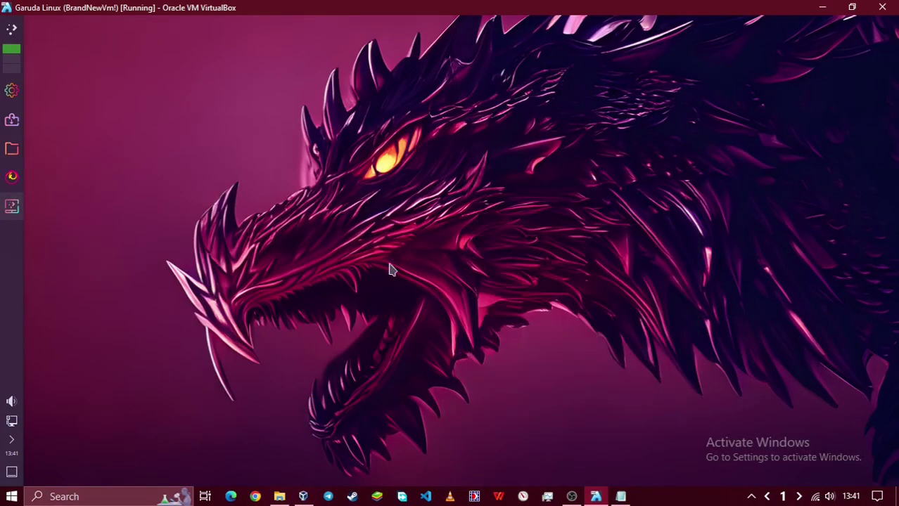
Return to the wallpaper settings and set Totem as the desktop wallpaper.
{"action": "left_click", "coordinate": [9, 215]}
{"action": "scroll", "coordinate": [370, 298], "scroll_direction": "down", "scroll_amount": 6}
{"action": "left_click", "coordinate": [493, 280]}
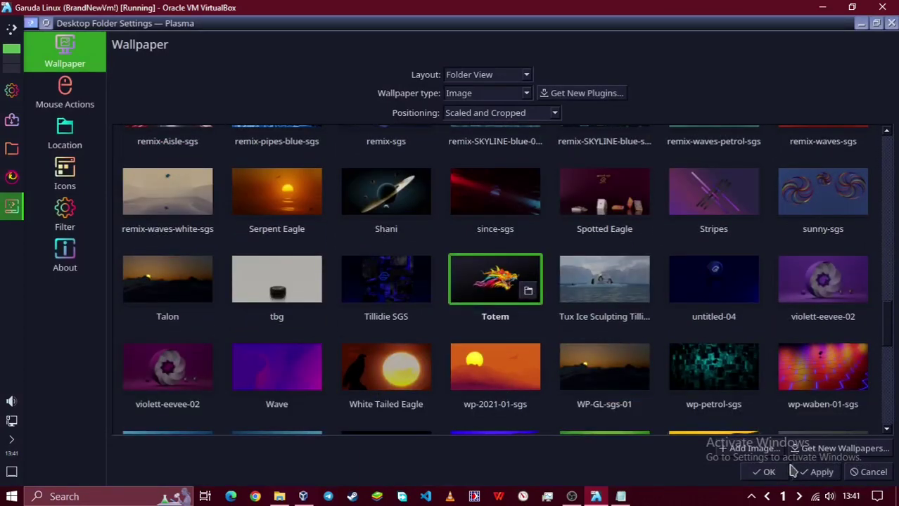
{"action": "left_click", "coordinate": [770, 474]}
{"action": "right_click", "coordinate": [294, 123]}
{"action": "left_click", "coordinate": [175, 105]}
Search the desktop widgets for "cpu", place Total CPU Use in the desktop's upper-right corner, and enter edit mode.
{"action": "right_click", "coordinate": [252, 92]}
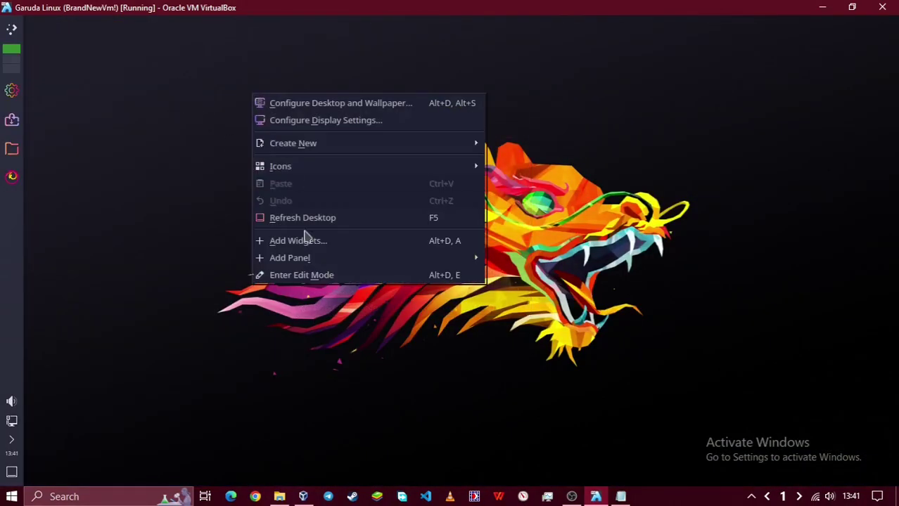
{"action": "left_click", "coordinate": [296, 241]}
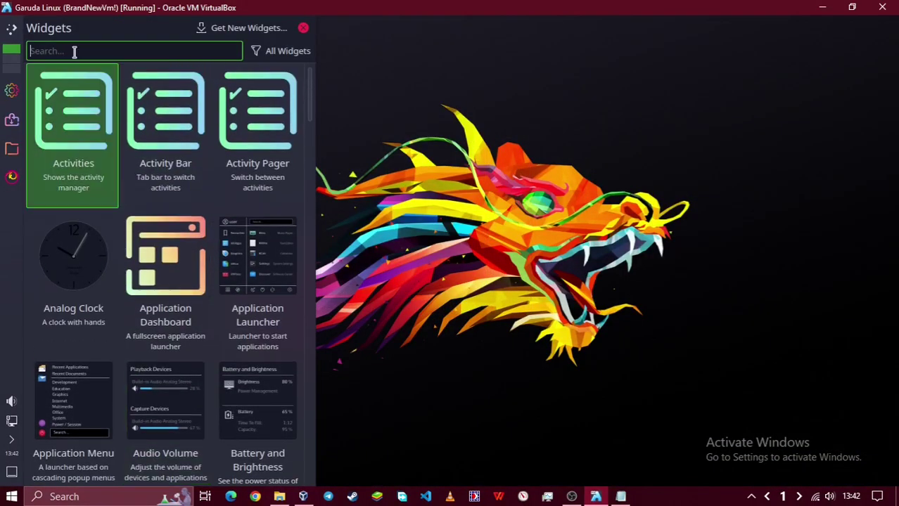
{"action": "type", "text": "cpu"}
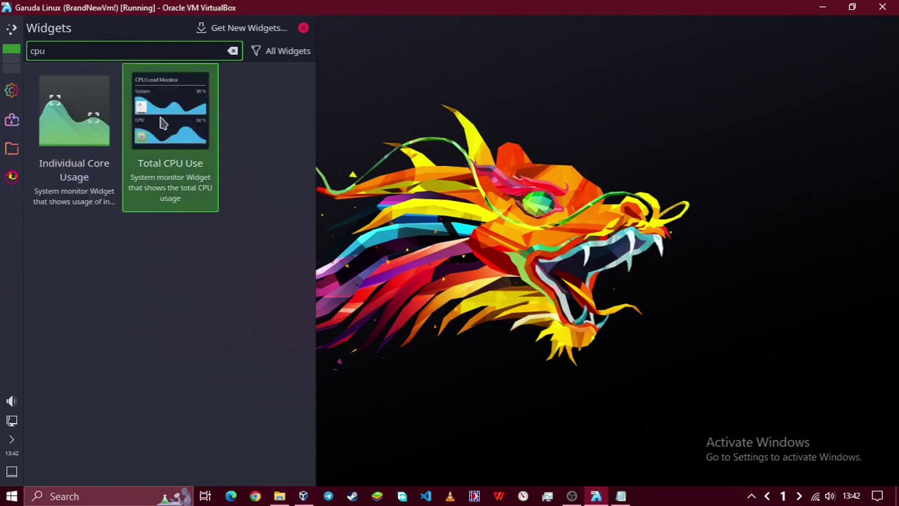
{"action": "left_click_drag", "start_coordinate": [140, 121], "coordinate": [871, 37]}
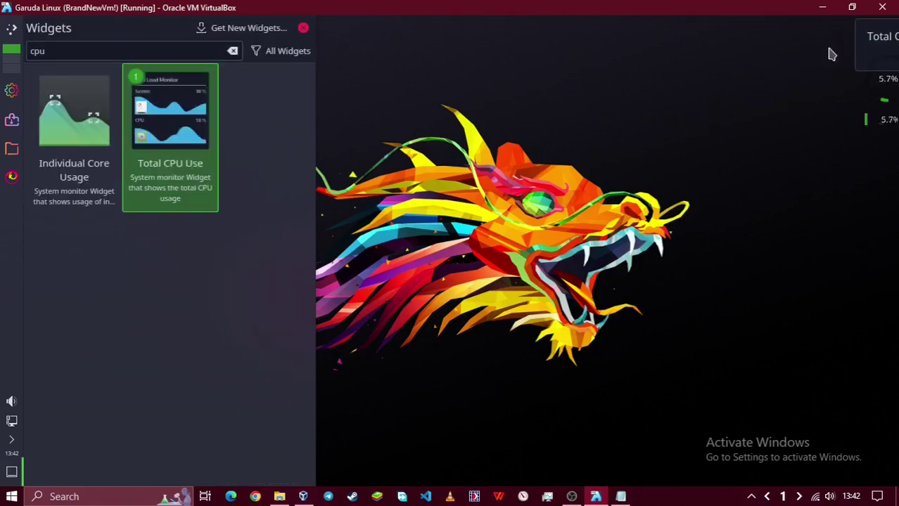
{"action": "right_click", "coordinate": [868, 49]}
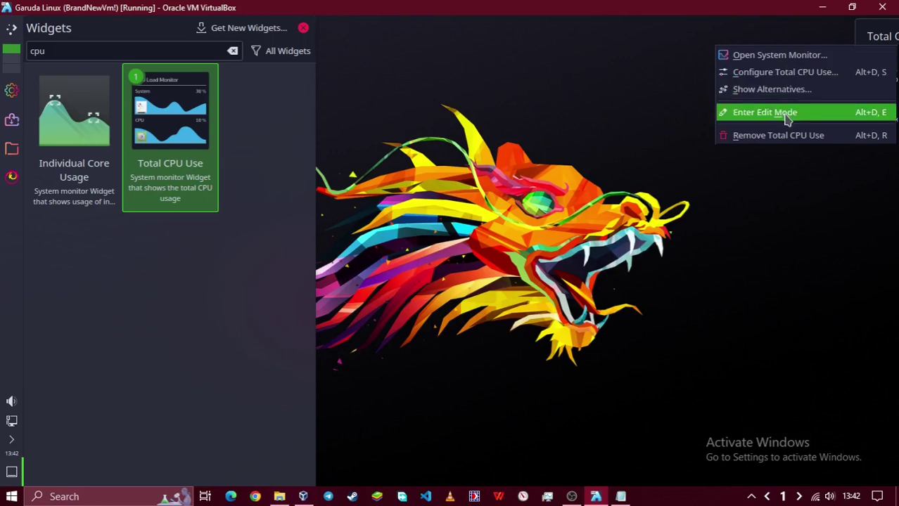
{"action": "left_click", "coordinate": [787, 112]}
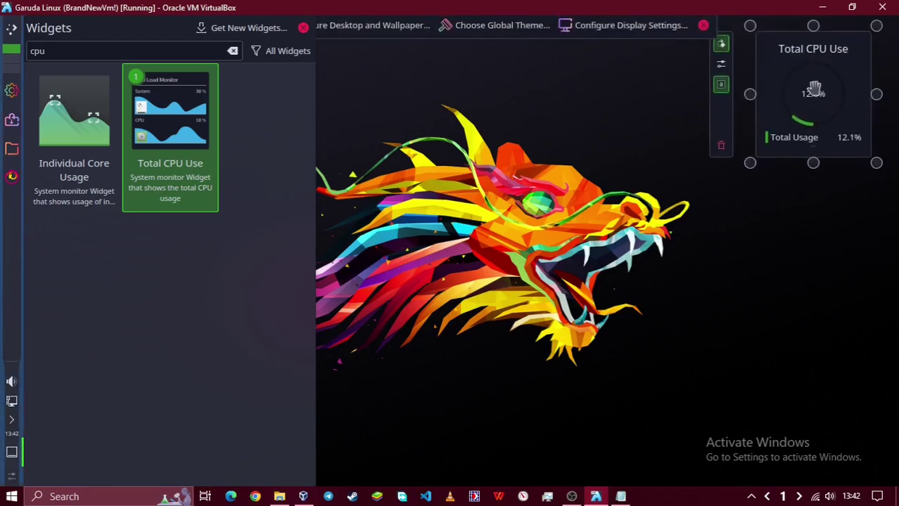
Add the Individual Core Usage widget to the desktop and position it beside the Total CPU Use widget.
{"action": "left_click_drag", "start_coordinate": [74, 119], "coordinate": [594, 172]}
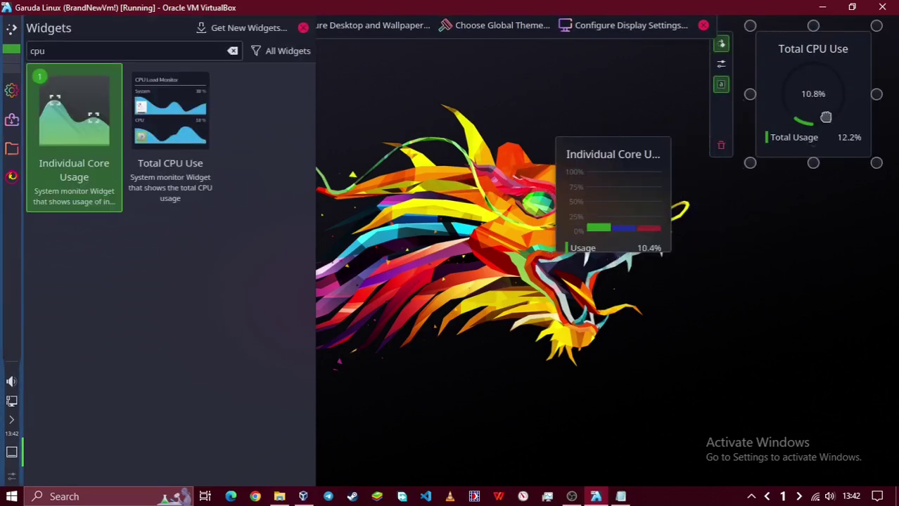
{"action": "mouse_move", "coordinate": [656, 218]}
{"action": "mouse_move", "coordinate": [683, 195]}
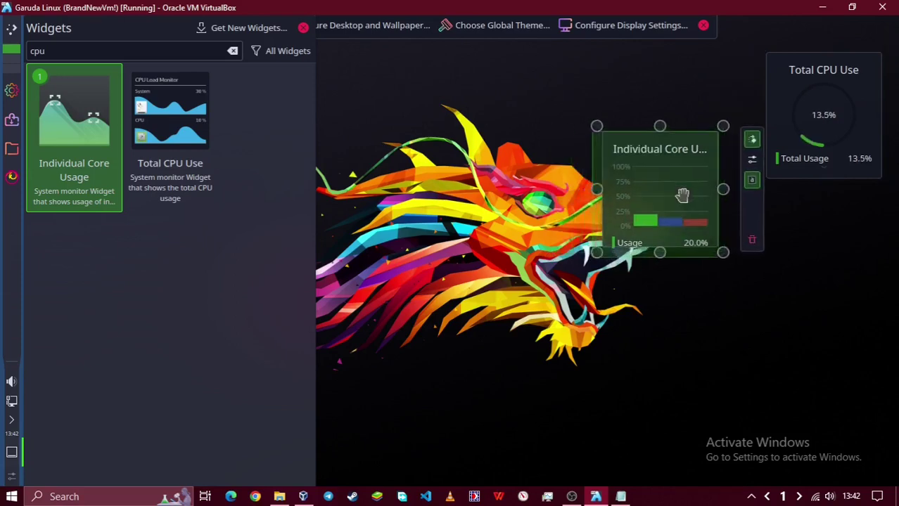
Look through the Individual Core Usage widget's settings pages, close them, and open the Total CPU Use widget's settings.
{"action": "left_click", "coordinate": [747, 169]}
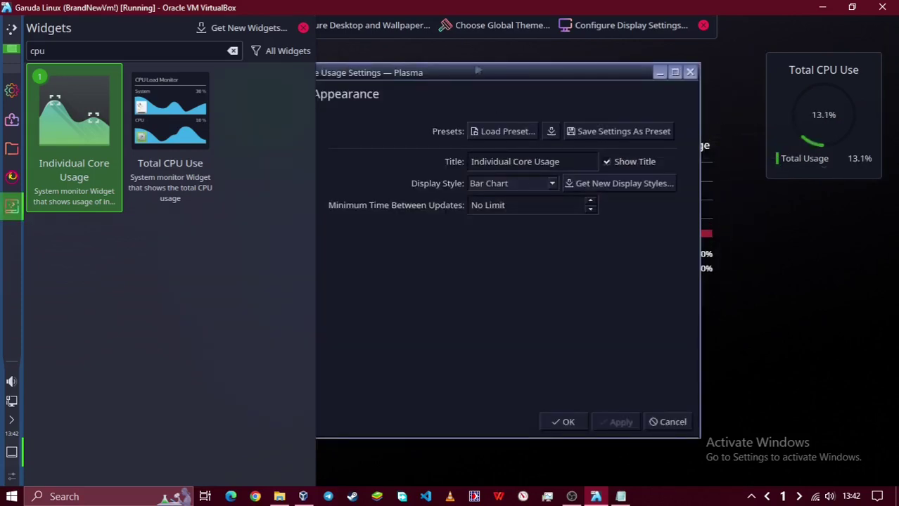
{"action": "left_click", "coordinate": [375, 158]}
{"action": "left_click", "coordinate": [374, 200]}
{"action": "left_click", "coordinate": [375, 292]}
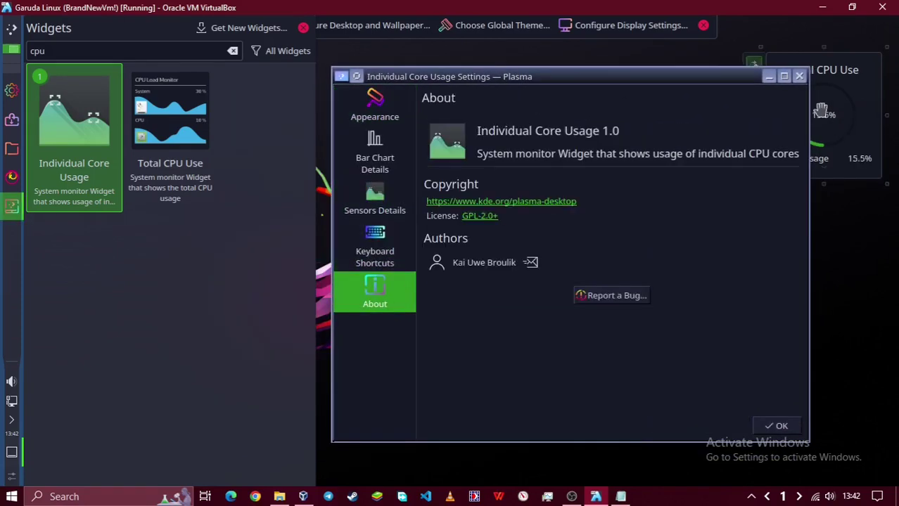
{"action": "left_click", "coordinate": [799, 76]}
{"action": "left_click", "coordinate": [731, 85]}
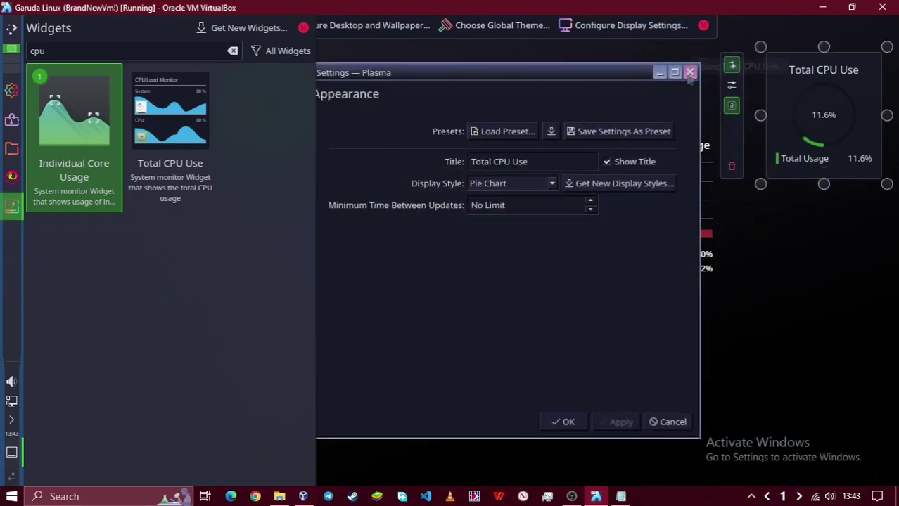
Close the Total CPU Use settings, remove that widget, and move Individual Core Usage into the desktop's upper-right corner.
{"action": "left_click", "coordinate": [690, 73]}
{"action": "left_click", "coordinate": [734, 174]}
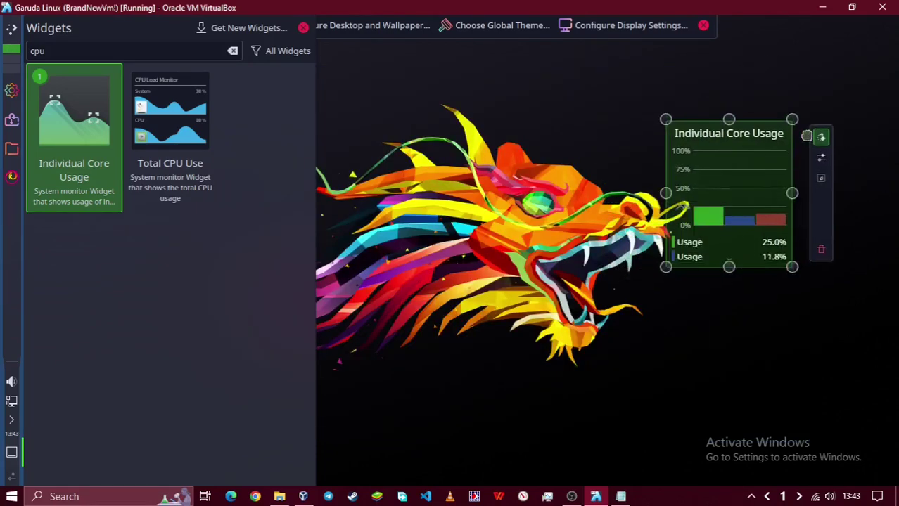
{"action": "left_click_drag", "start_coordinate": [818, 136], "coordinate": [742, 33]}
{"action": "left_click", "coordinate": [743, 76]}
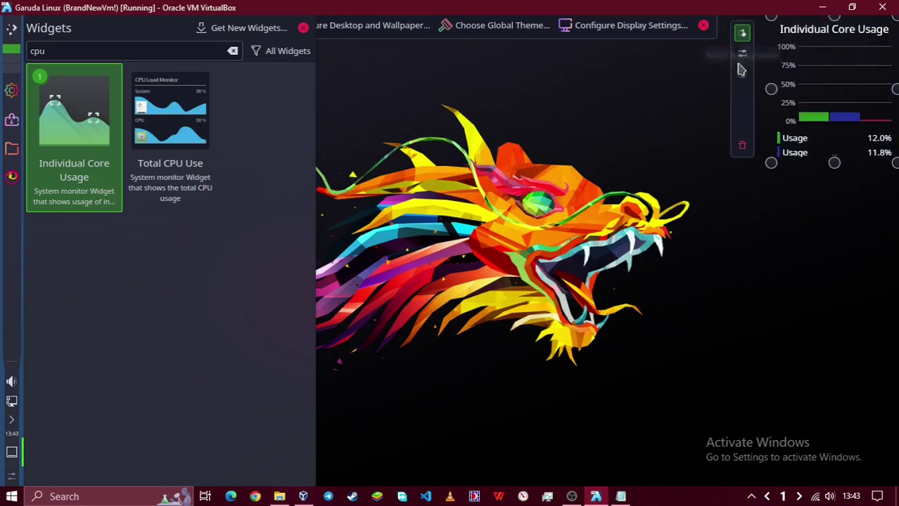
Look through the Individual Core Usage widget's appearance, bar chart, sensor and about settings, and leave them without saving changes.
{"action": "left_click", "coordinate": [742, 54]}
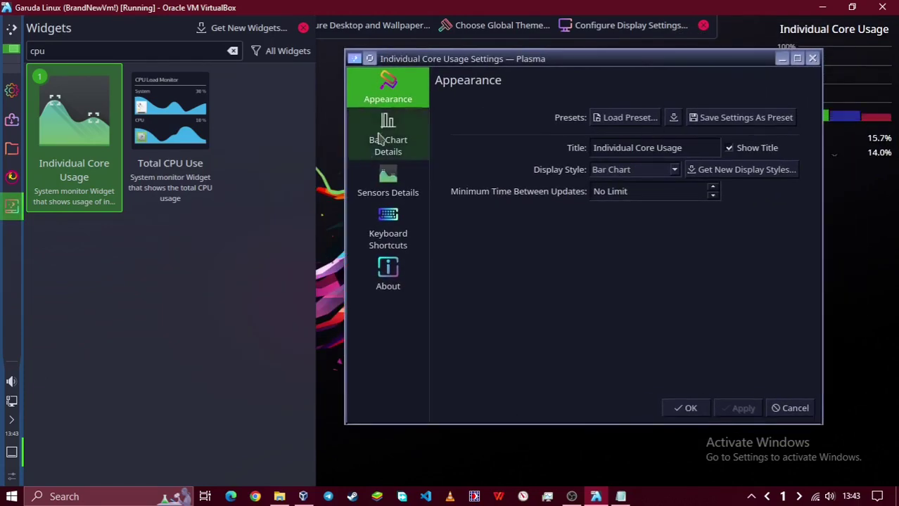
{"action": "left_click", "coordinate": [380, 138]}
{"action": "left_click", "coordinate": [403, 190]}
{"action": "left_click", "coordinate": [388, 276]}
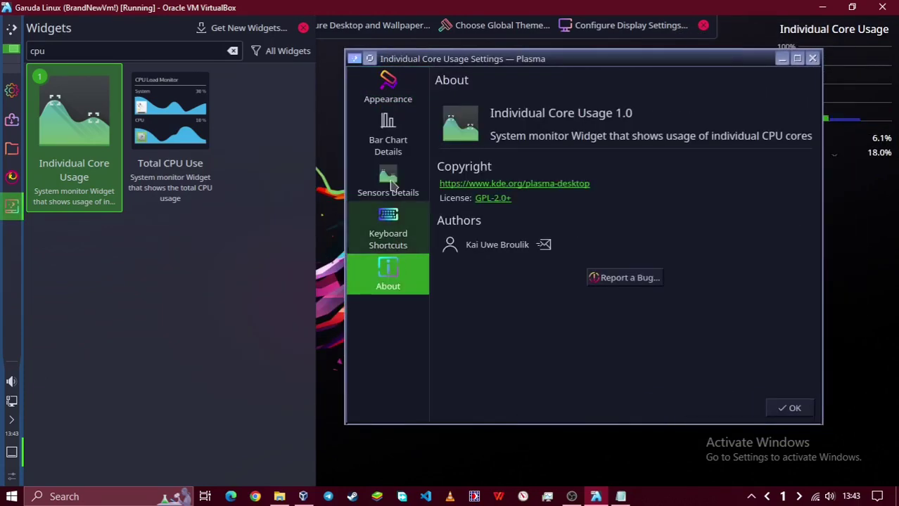
{"action": "left_click", "coordinate": [389, 100]}
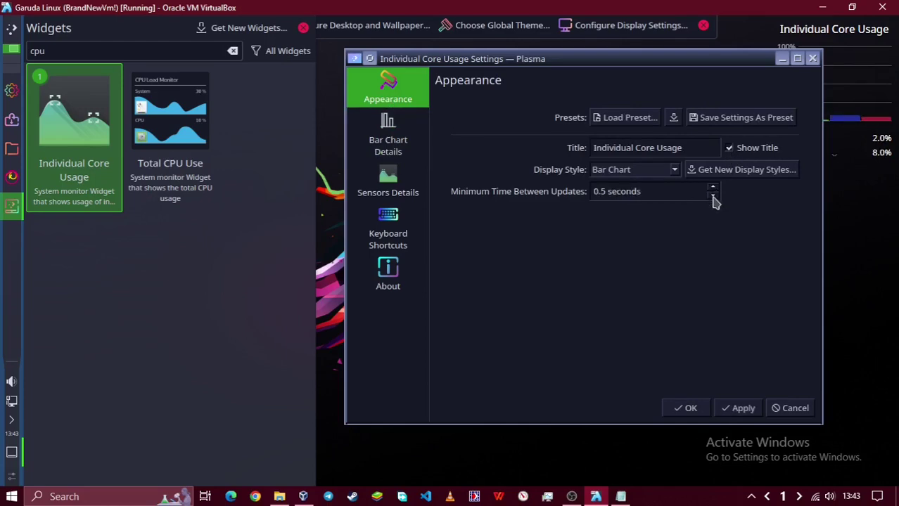
{"action": "left_click", "coordinate": [383, 141]}
{"action": "left_click", "coordinate": [529, 257]}
{"action": "left_click", "coordinate": [387, 187]}
{"action": "left_click", "coordinate": [387, 276]}
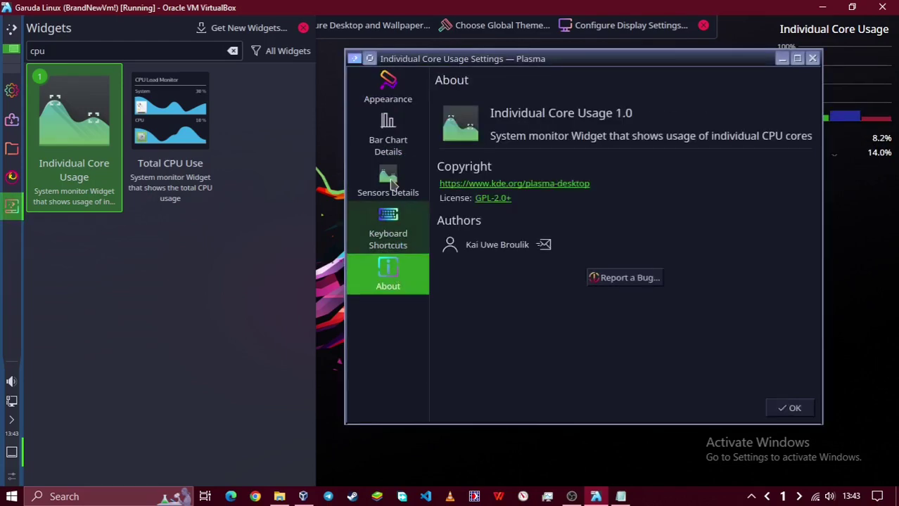
{"action": "left_click", "coordinate": [388, 100]}
{"action": "left_click", "coordinate": [813, 58]}
Search the available widgets for "ram" and clear the search.
{"action": "double_click", "coordinate": [165, 52]}
{"action": "type", "text": "ram"}
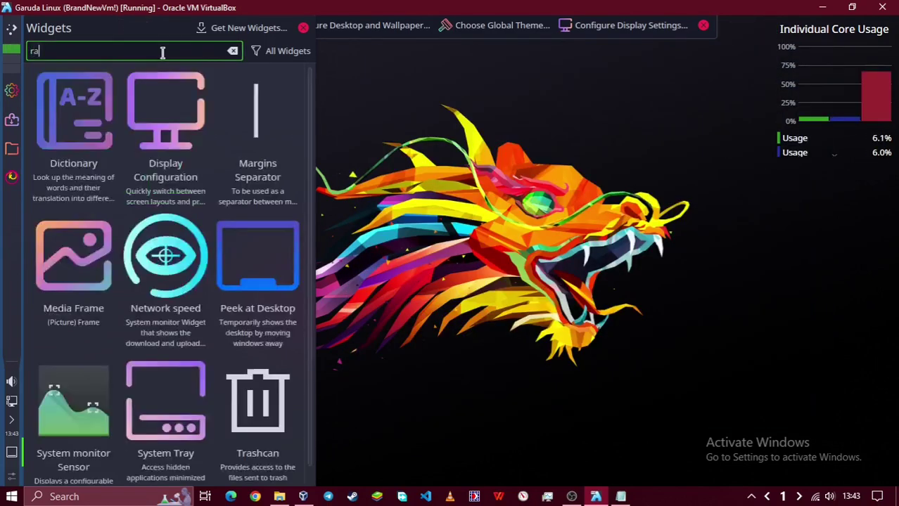
{"action": "key", "text": "BackSpace"}
{"action": "key", "text": "BackSpace"}
{"action": "key", "text": "BackSpace"}
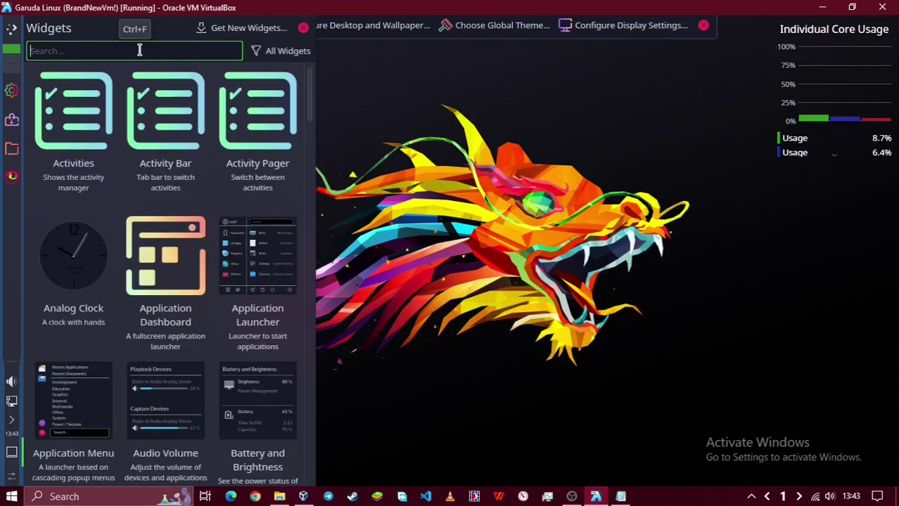
Search the widgets for "netw" and add Network speed to the lower-right area of the desktop.
{"action": "type", "text": "netw"}
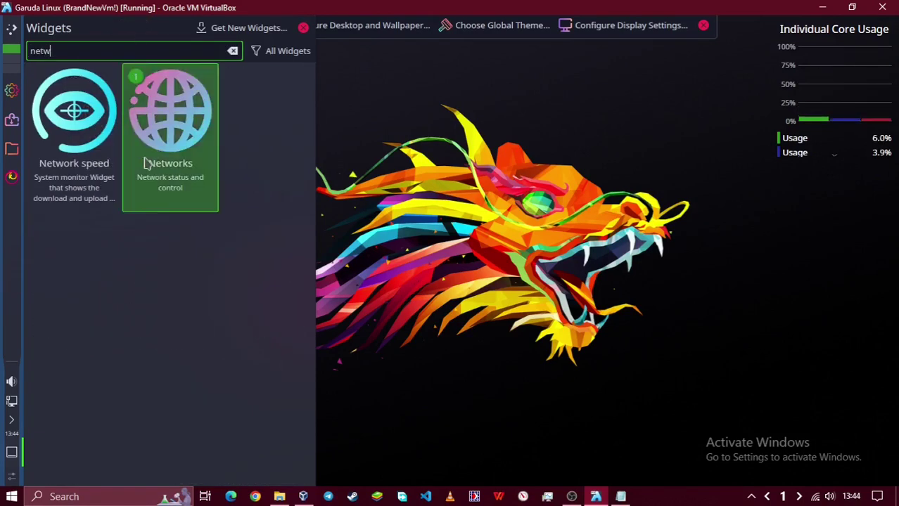
{"action": "left_click_drag", "start_coordinate": [105, 158], "coordinate": [769, 340]}
{"action": "left_click_drag", "start_coordinate": [839, 432], "coordinate": [837, 448]}
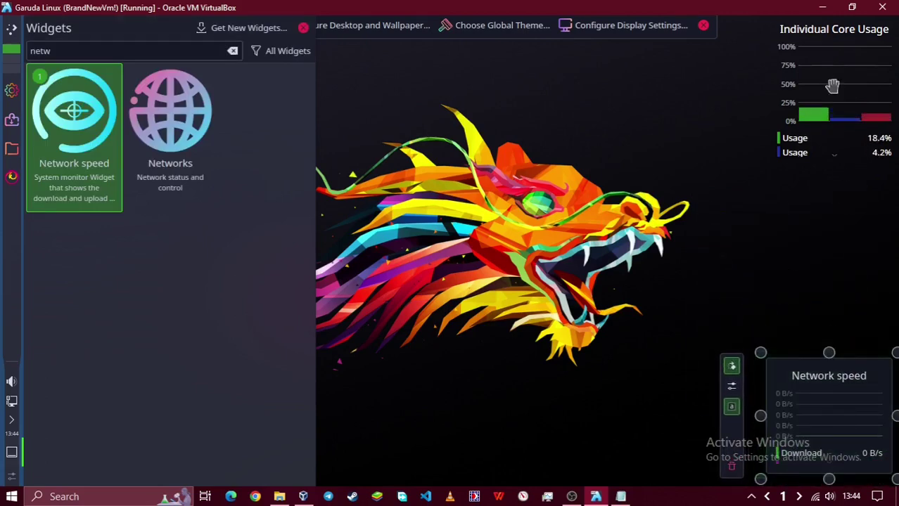
Shorten the Individual Core Usage widget, then fit Network speed into the desktop's lower-right corner with its background hidden.
{"action": "mouse_move", "coordinate": [839, 164]}
{"action": "left_click_drag", "start_coordinate": [837, 163], "coordinate": [836, 135]}
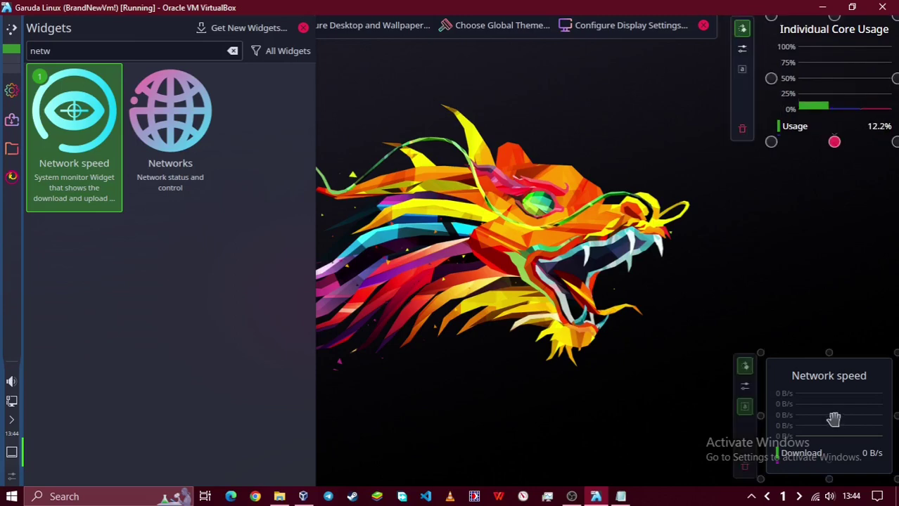
{"action": "left_click_drag", "start_coordinate": [835, 420], "coordinate": [841, 431]}
{"action": "left_click", "coordinate": [728, 410]}
Replace the widget search with "hdd" to look for a disk monitor, and clear the search.
{"action": "left_click", "coordinate": [171, 50]}
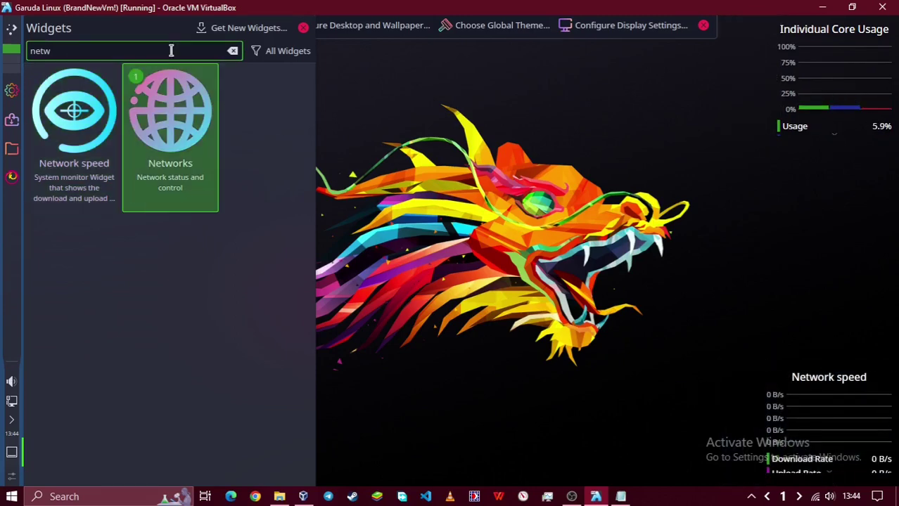
{"action": "key", "text": "BackSpace"}
{"action": "key", "text": "BackSpace"}
{"action": "key", "text": "BackSpace"}
{"action": "key", "text": "BackSpace"}
{"action": "type", "text": "hdd"}
{"action": "key", "text": "BackSpace"}
{"action": "key", "text": "BackSpace"}
{"action": "key", "text": "BackSpace"}
Search for "disk", add a taller Hard Disk Activity widget just above Network speed, and hide its background.
{"action": "type", "text": "disk"}
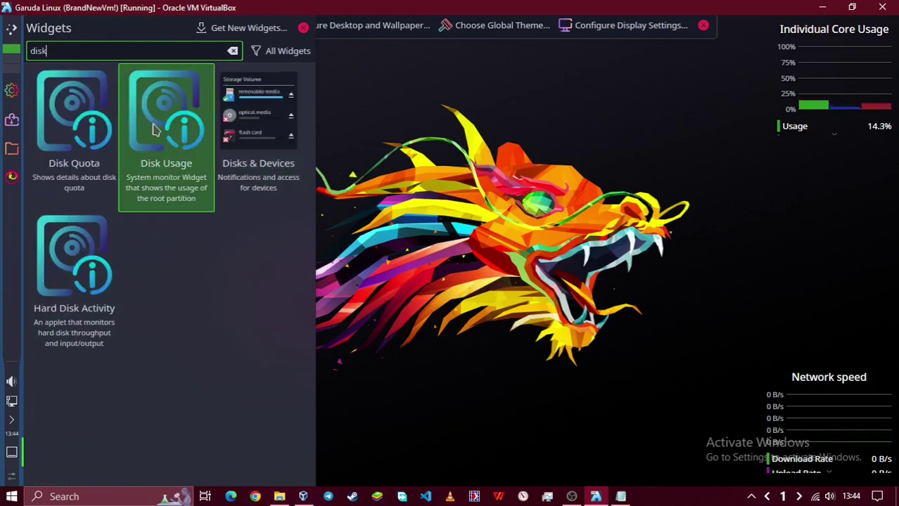
{"action": "left_click_drag", "start_coordinate": [74, 254], "coordinate": [538, 261]}
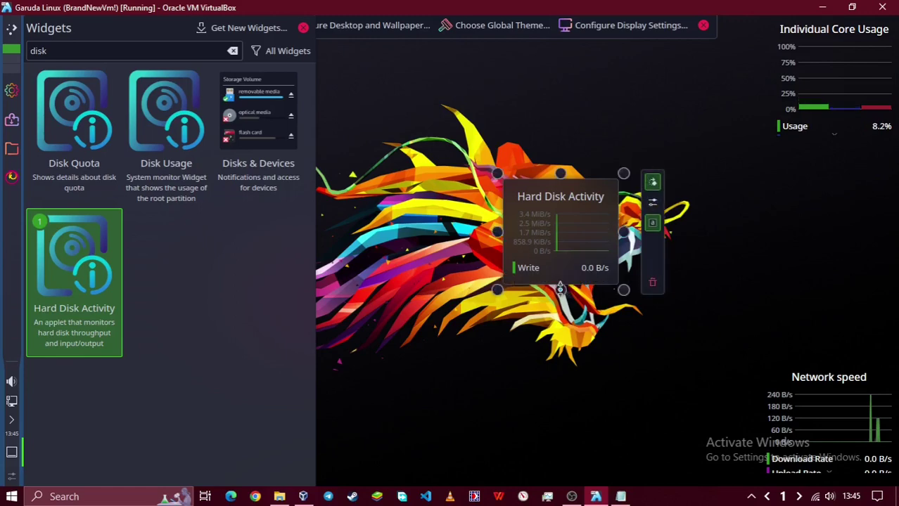
{"action": "left_click_drag", "start_coordinate": [561, 289], "coordinate": [560, 322]}
{"action": "left_click_drag", "start_coordinate": [561, 267], "coordinate": [822, 319]}
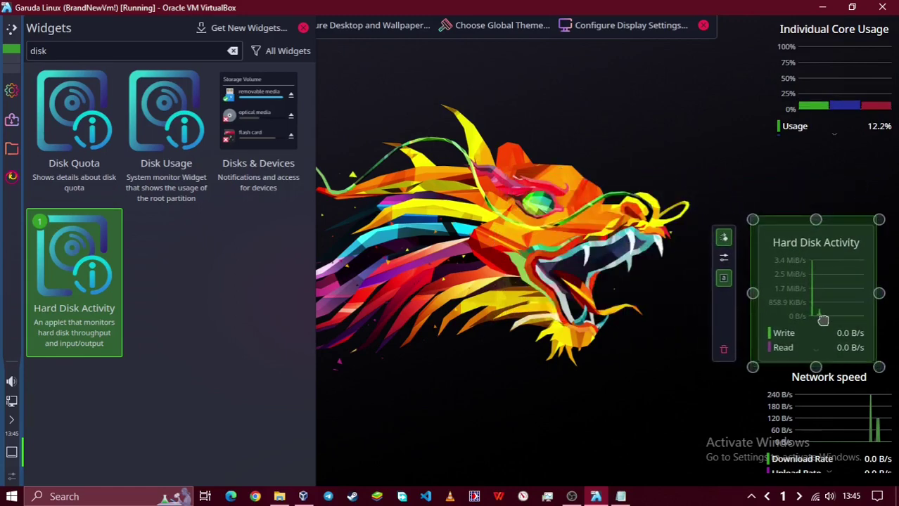
{"action": "left_click", "coordinate": [732, 289]}
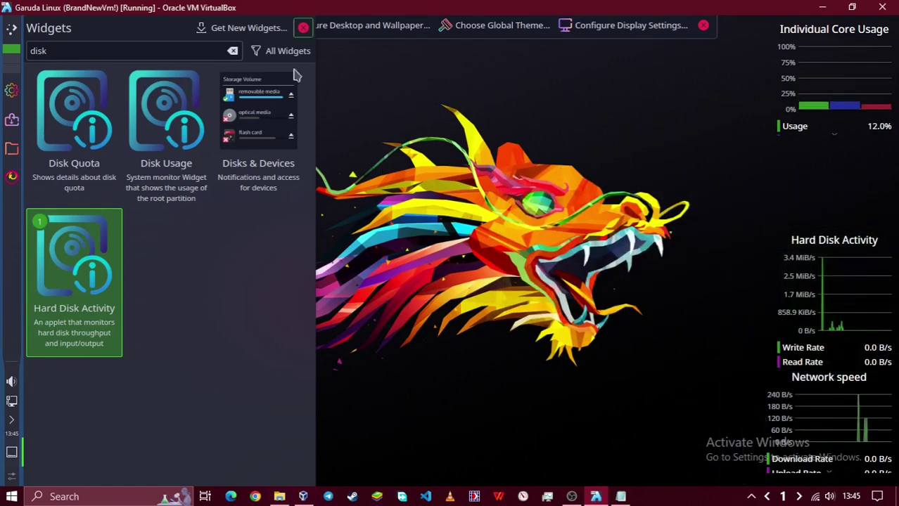
Search the widgets for "memo", add Memory Usage to the desktop, and adjust its height to show the used and total entries.
{"action": "left_click", "coordinate": [95, 50]}
{"action": "key", "text": "BackSpace"}
{"action": "key", "text": "BackSpace"}
{"action": "key", "text": "BackSpace"}
{"action": "key", "text": "BackSpace"}
{"action": "type", "text": "me"}
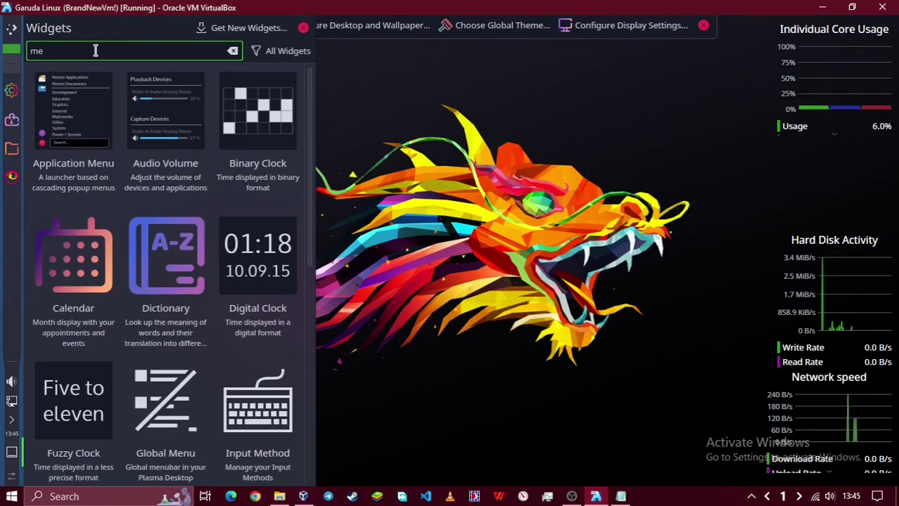
{"action": "type", "text": "mo"}
{"action": "left_click_drag", "start_coordinate": [74, 112], "coordinate": [408, 141]}
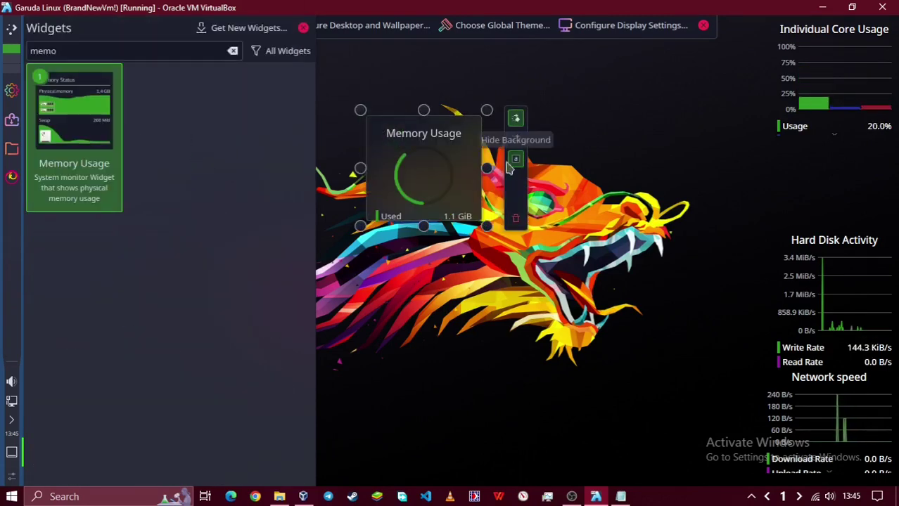
{"action": "mouse_move", "coordinate": [424, 237]}
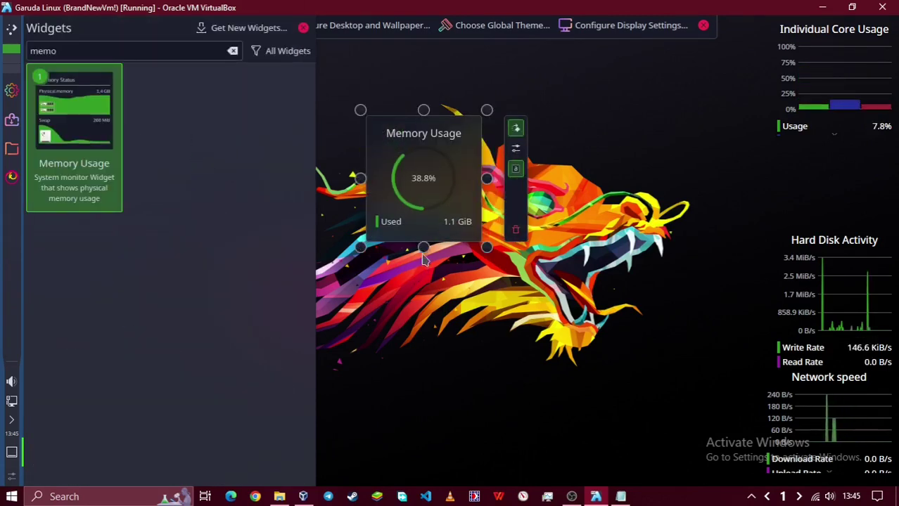
{"action": "left_click_drag", "start_coordinate": [423, 242], "coordinate": [466, 232]}
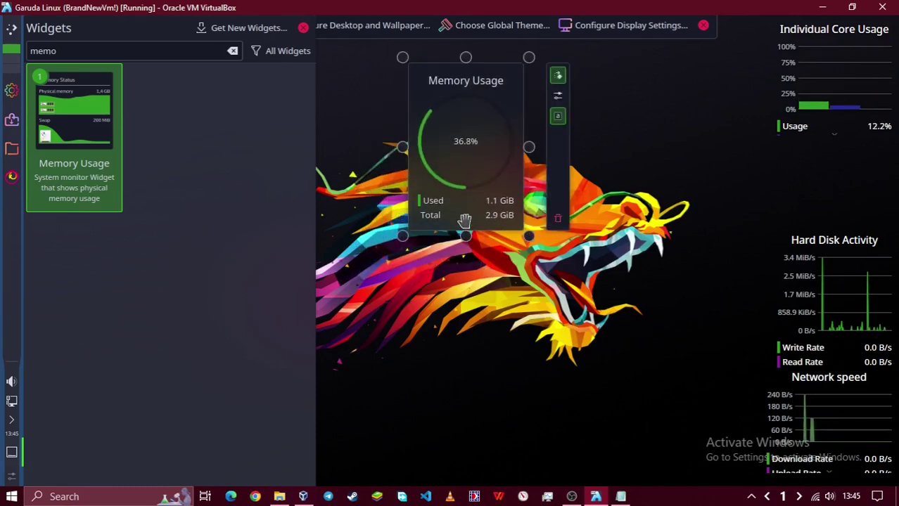
{"action": "mouse_move", "coordinate": [473, 59]}
{"action": "left_mouse_down"}
{"action": "mouse_move", "coordinate": [471, 79]}
{"action": "mouse_move", "coordinate": [474, 70]}
{"action": "left_mouse_up"}
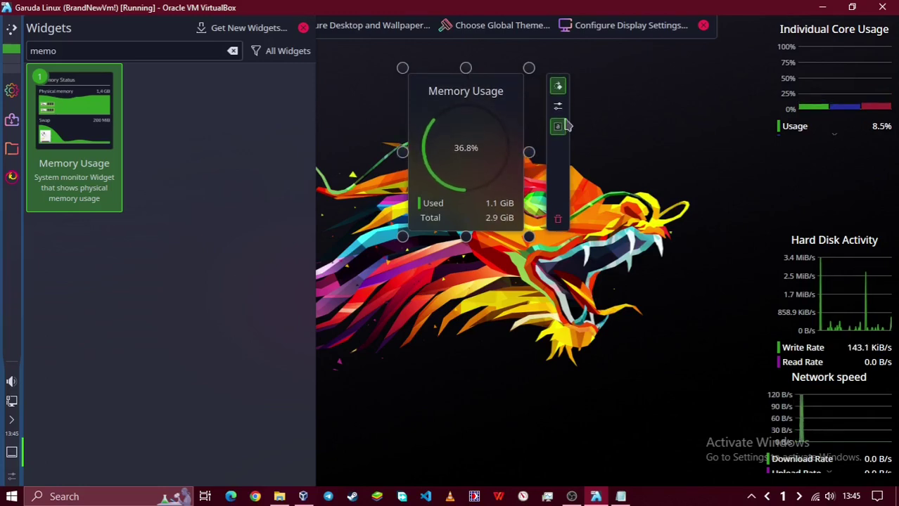
Set the Memory Usage widget's display style to Bar Chart and accept the settings.
{"action": "left_click", "coordinate": [558, 109]}
{"action": "left_click", "coordinate": [531, 184]}
{"action": "left_click", "coordinate": [514, 249]}
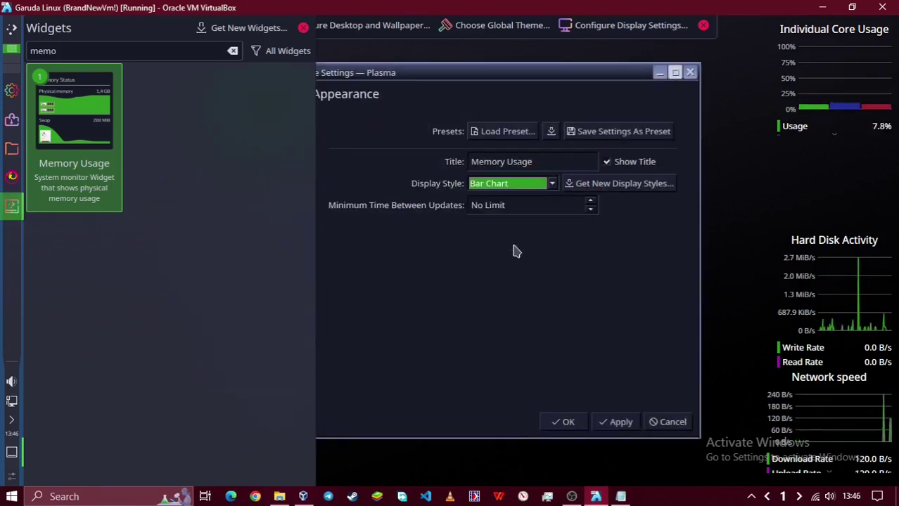
{"action": "left_click", "coordinate": [565, 422]}
Close the widget list, move Memory Usage to the middle of the desktop, and switch the virtual machine to full screen.
{"action": "left_click_drag", "start_coordinate": [529, 156], "coordinate": [823, 194]}
{"action": "left_click", "coordinate": [304, 27]}
{"action": "left_click_drag", "start_coordinate": [112, 281], "coordinate": [587, 220]}
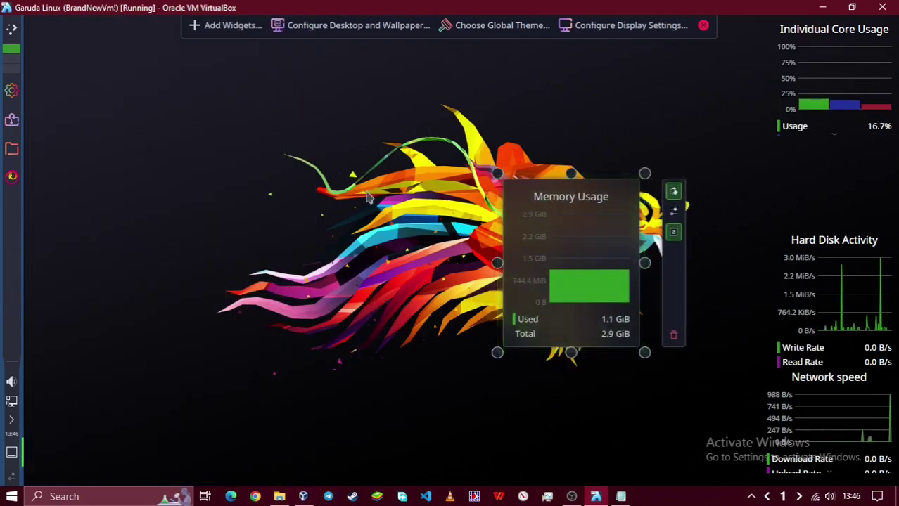
{"action": "key", "text": "ctrl+f"}
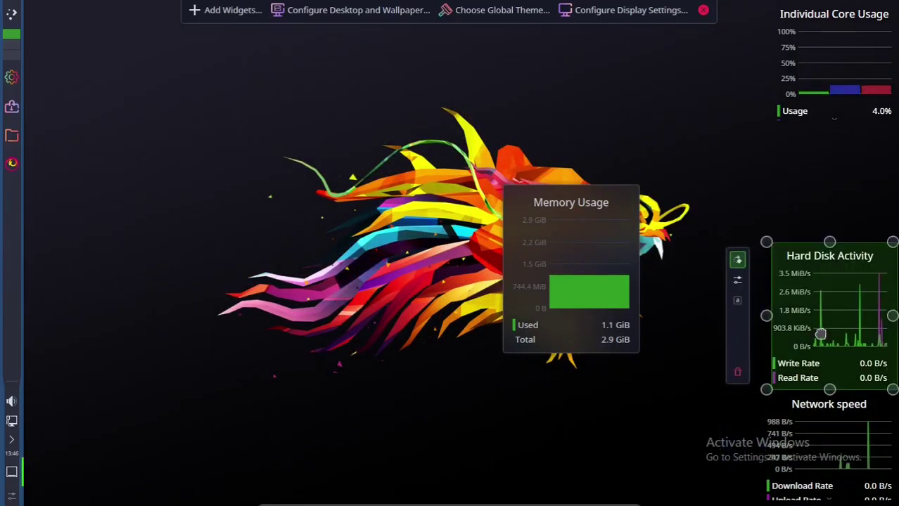
Reduce the Memory Usage widget's height, hide its background, and park it at the desktop's left edge.
{"action": "left_click_drag", "start_coordinate": [568, 284], "coordinate": [641, 199]}
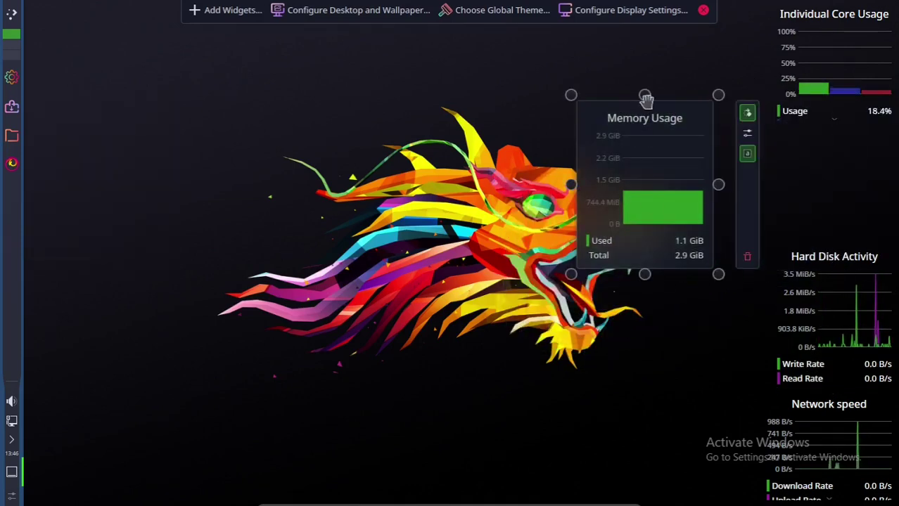
{"action": "left_click_drag", "start_coordinate": [646, 97], "coordinate": [646, 127]}
{"action": "left_click", "coordinate": [747, 185]}
{"action": "left_click_drag", "start_coordinate": [633, 200], "coordinate": [90, 333]}
Shorten the Hard Disk Activity widget and fit it directly above Network speed to free space below Individual Core Usage.
{"action": "left_click", "coordinate": [837, 122]}
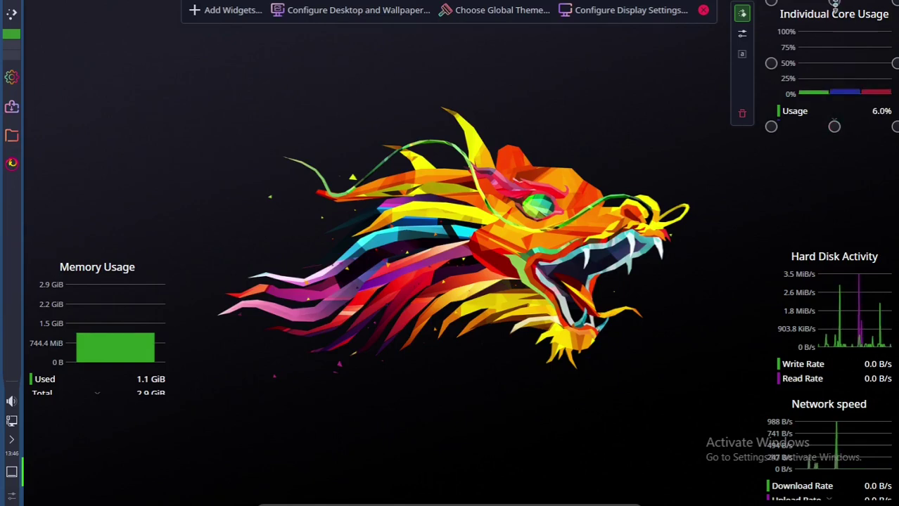
{"action": "mouse_move", "coordinate": [829, 283]}
{"action": "left_click_drag", "start_coordinate": [834, 243], "coordinate": [844, 273]}
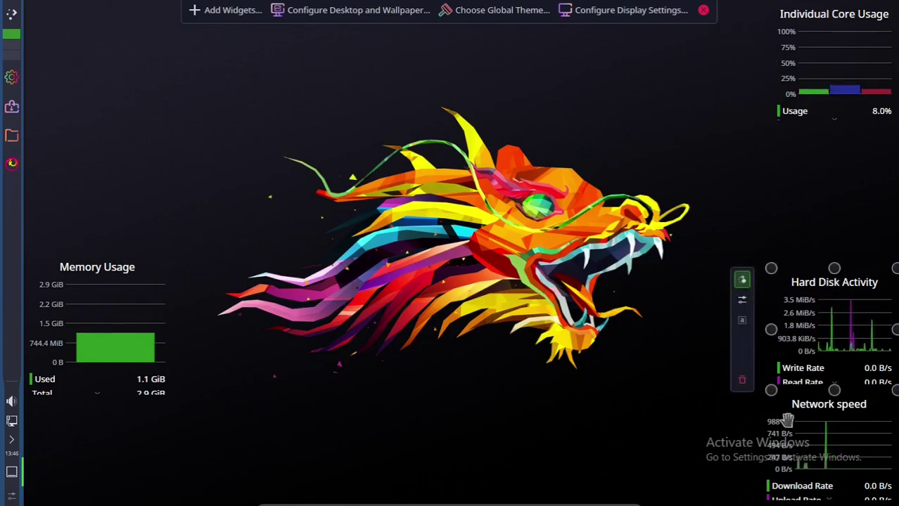
{"action": "left_click_drag", "start_coordinate": [833, 391], "coordinate": [830, 379]}
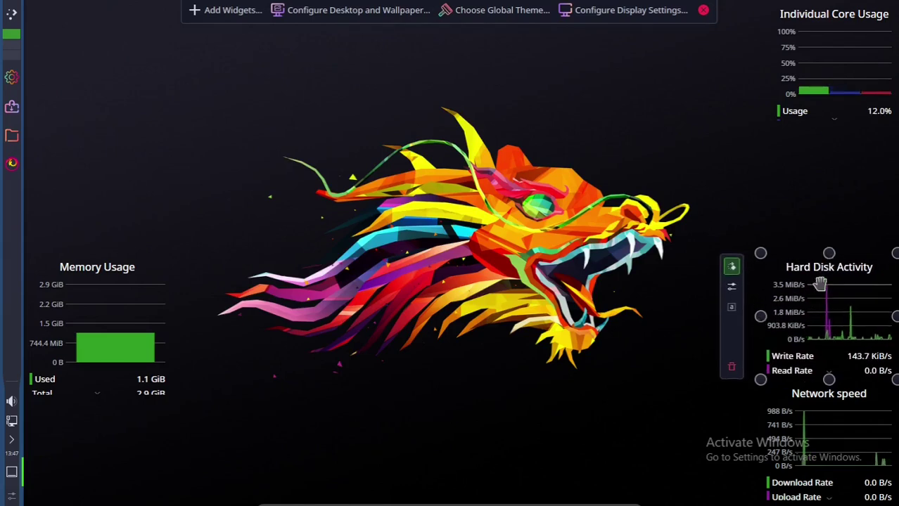
Move Memory Usage between Individual Core Usage and Hard Disk Activity, and narrow it to match the column.
{"action": "left_click_drag", "start_coordinate": [138, 331], "coordinate": [804, 215]}
{"action": "left_click_drag", "start_coordinate": [749, 190], "coordinate": [771, 183]}
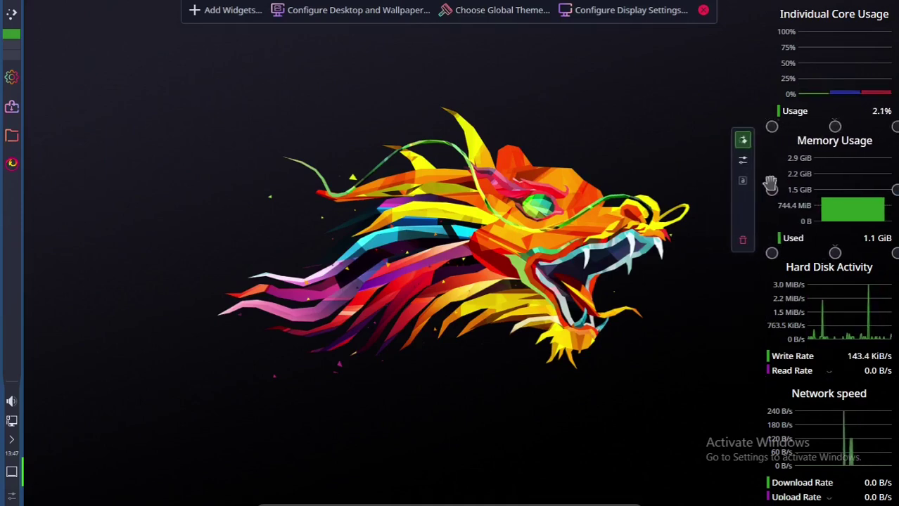
{"action": "mouse_move", "coordinate": [822, 33]}
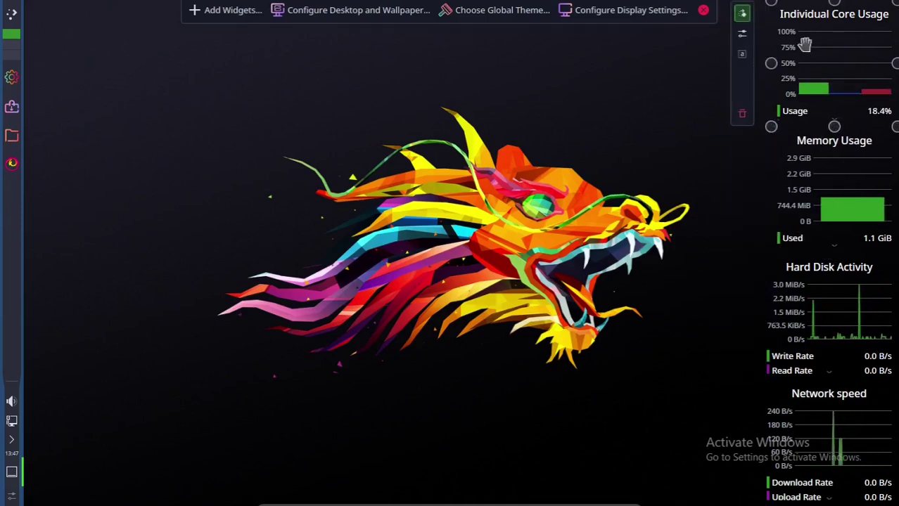
{"action": "mouse_move", "coordinate": [841, 144]}
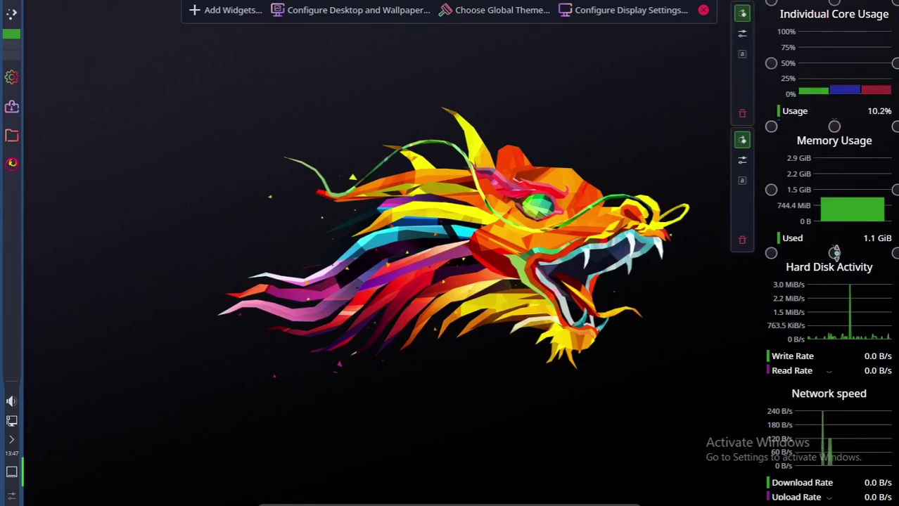
Resize Hard Disk Activity and Network speed so their left edges line up with the widgets above.
{"action": "left_click_drag", "start_coordinate": [835, 253], "coordinate": [836, 264]}
{"action": "mouse_move", "coordinate": [835, 265]}
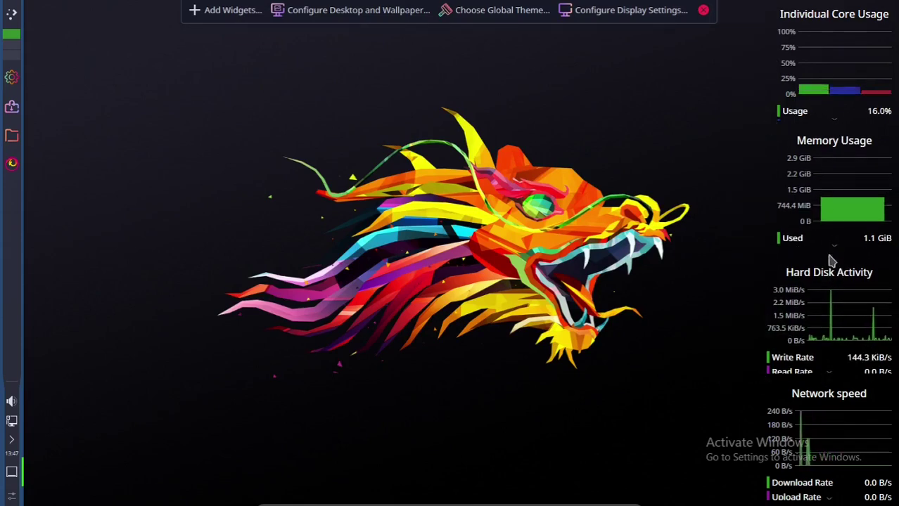
{"action": "mouse_move", "coordinate": [821, 189]}
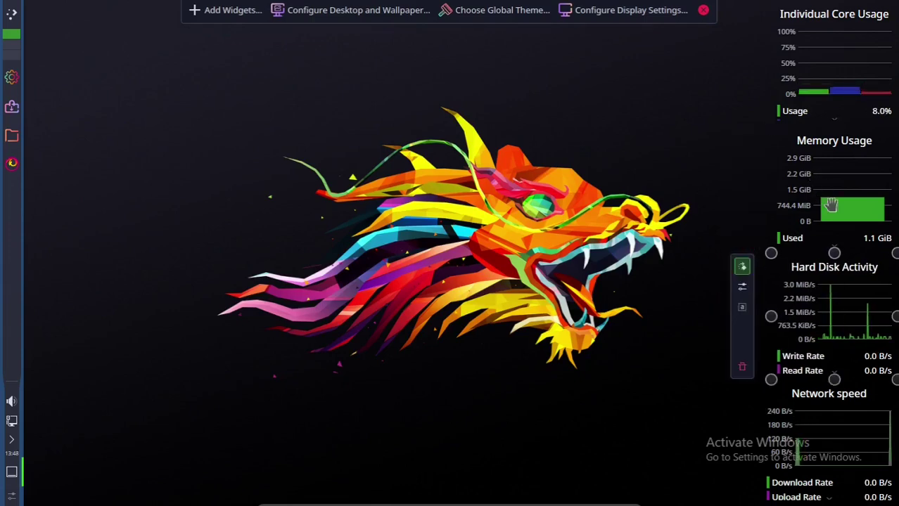
{"action": "mouse_move", "coordinate": [835, 427]}
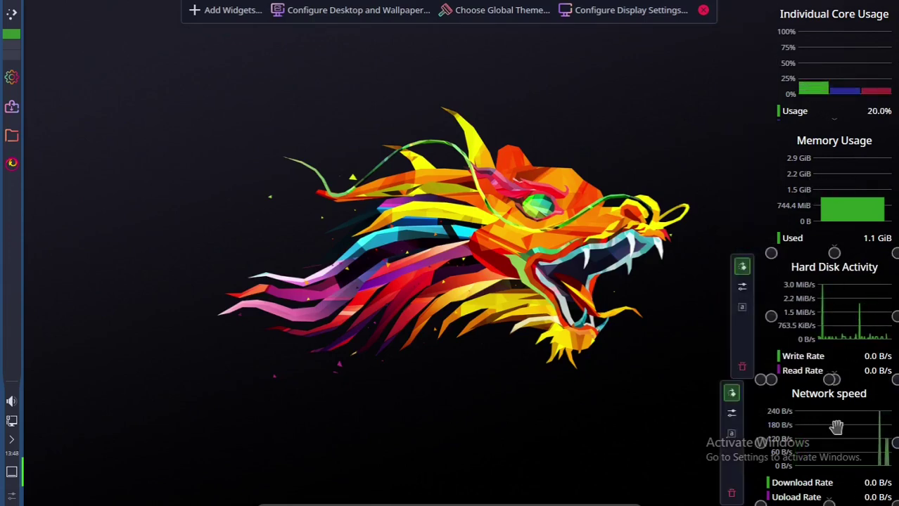
{"action": "mouse_move", "coordinate": [847, 317]}
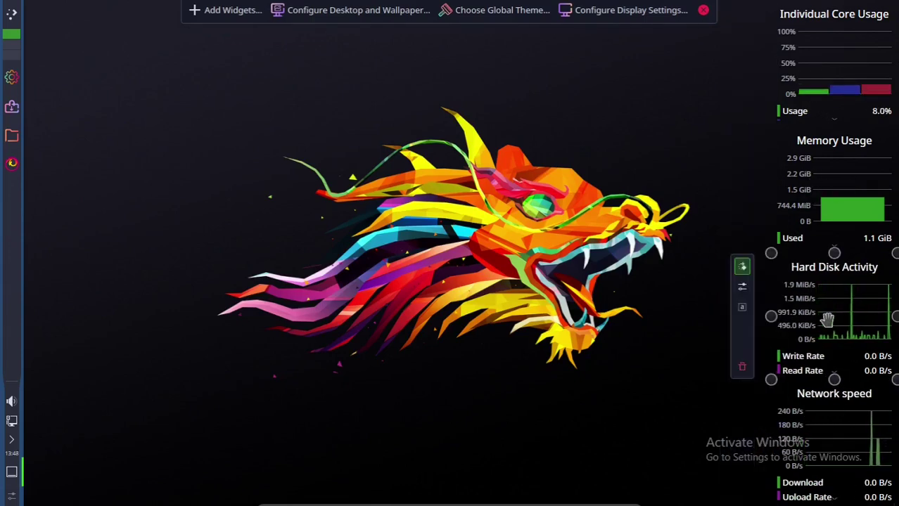
Show the background behind each of the four system monitoring widgets.
{"action": "mouse_move", "coordinate": [803, 102]}
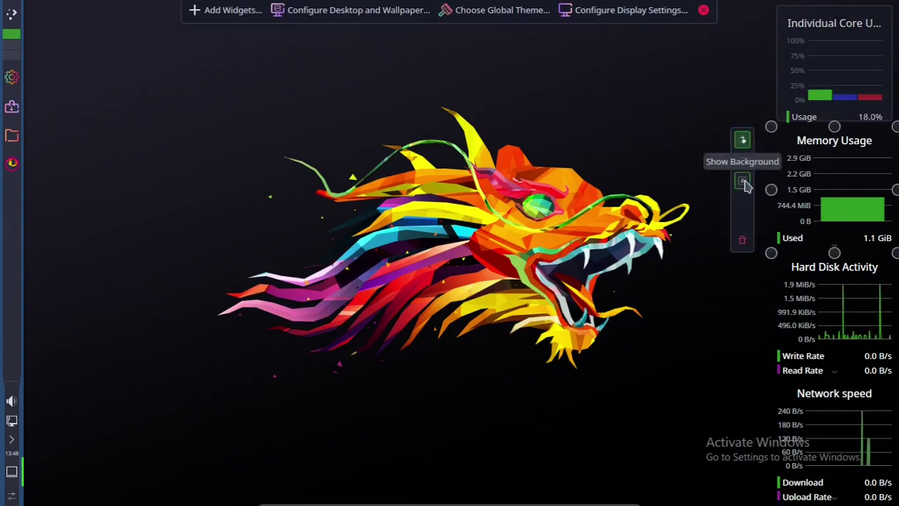
{"action": "left_click", "coordinate": [742, 181]}
{"action": "left_click", "coordinate": [742, 433]}
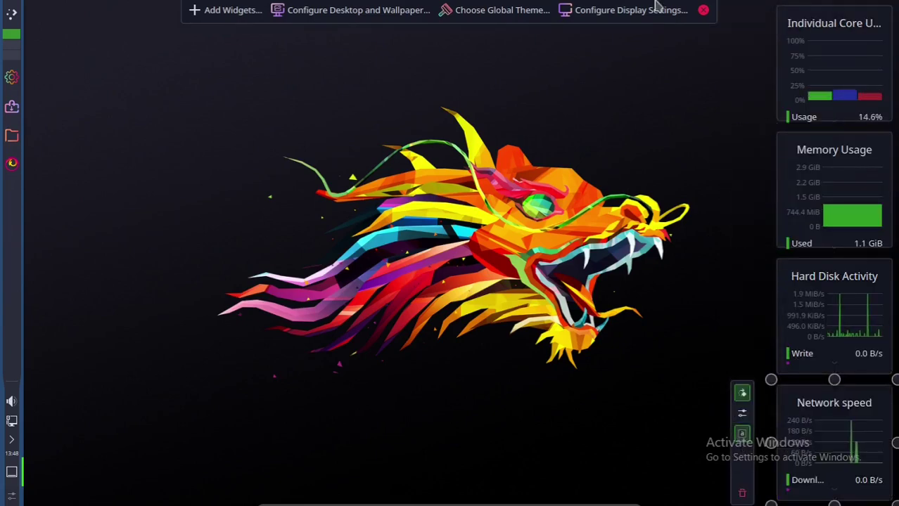
Hide the background of all four monitoring widgets and leave desktop edit mode.
{"action": "left_click", "coordinate": [742, 54]}
{"action": "left_click", "coordinate": [743, 181]}
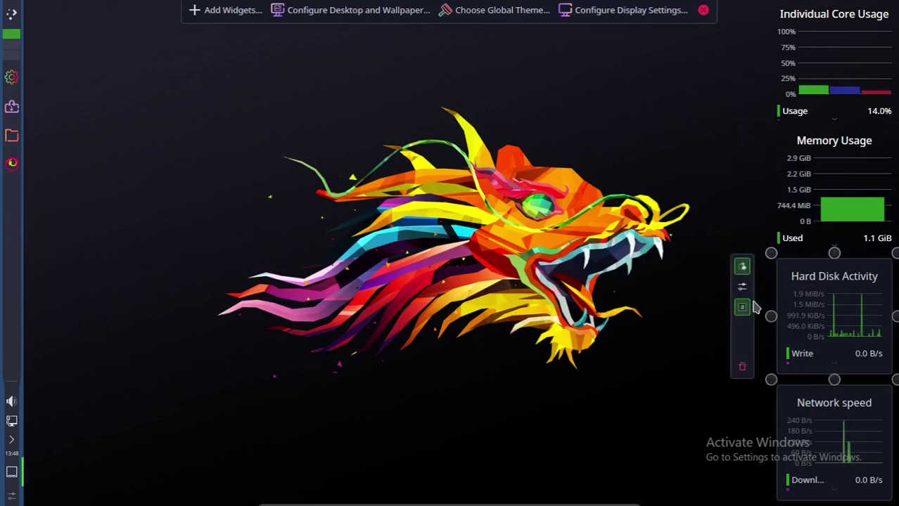
{"action": "left_click", "coordinate": [742, 308]}
{"action": "left_click", "coordinate": [741, 433]}
{"action": "left_click", "coordinate": [705, 11]}
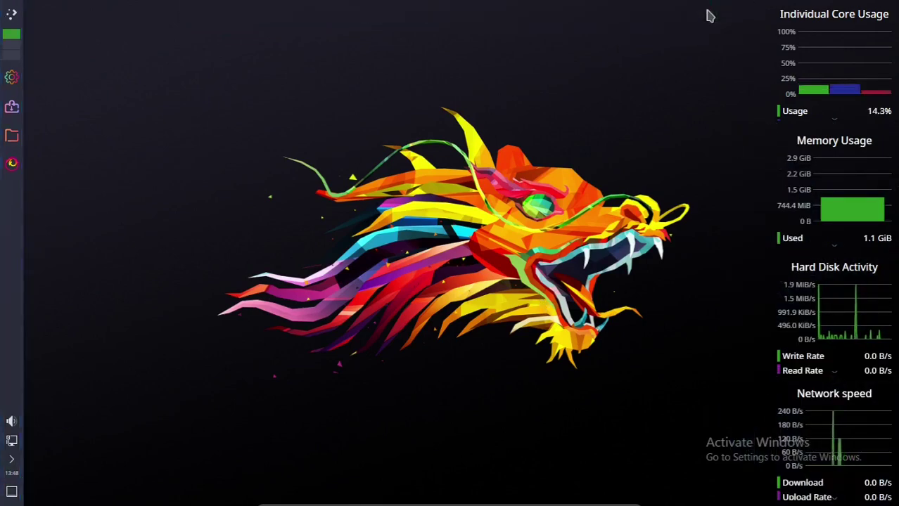
Refresh the desktop and check the virtual desktops in the panel's pager.
{"action": "right_click", "coordinate": [672, 35]}
{"action": "left_click", "coordinate": [749, 152]}
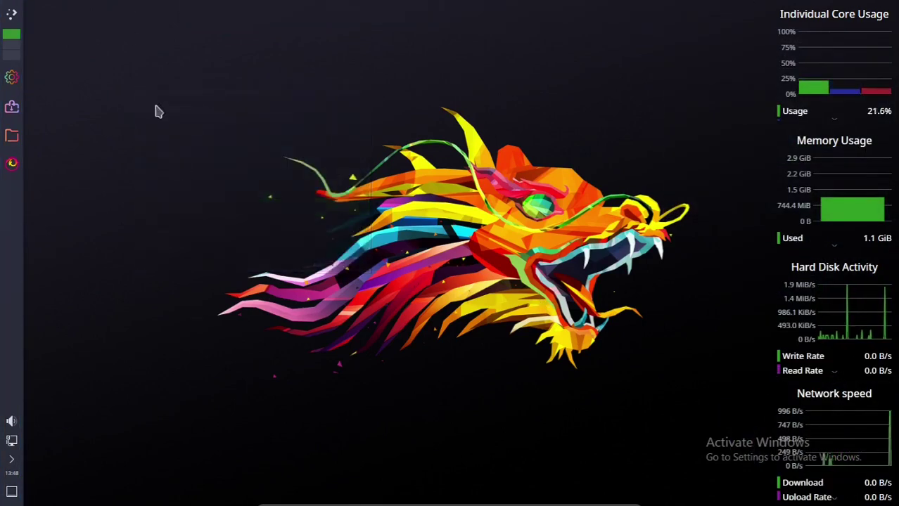
{"action": "left_click", "coordinate": [6, 41]}
{"action": "left_click", "coordinate": [12, 56]}
{"action": "left_click", "coordinate": [11, 35]}
{"action": "right_click", "coordinate": [237, 72]}
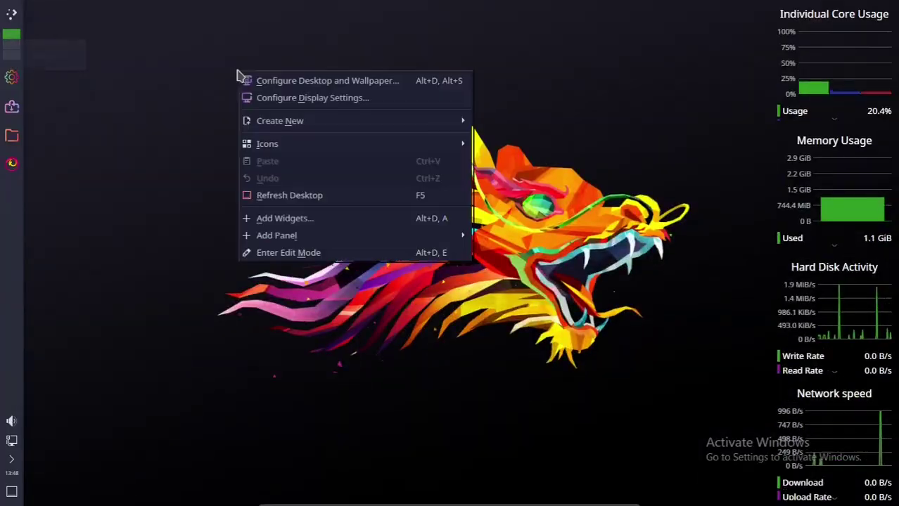
{"action": "left_click", "coordinate": [270, 194]}
Launch Konsole and maximize its window.
{"action": "key", "text": "alt+space"}
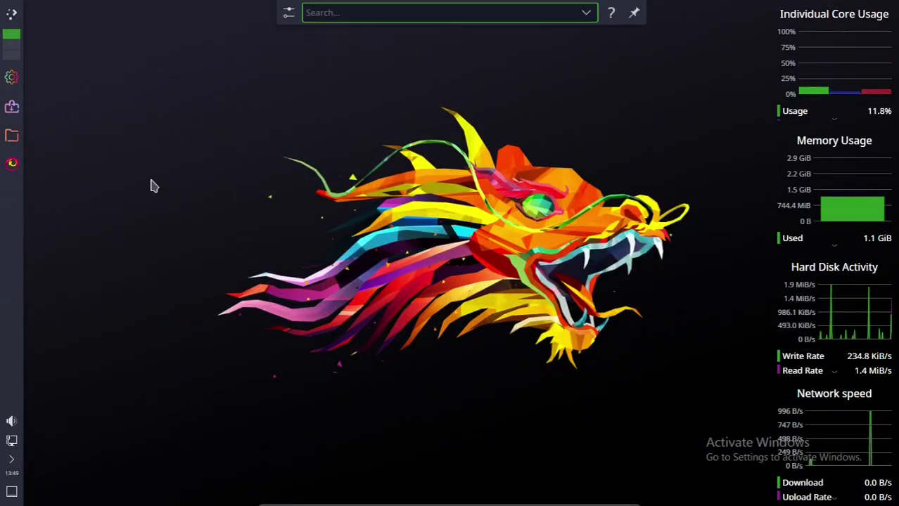
{"action": "key", "text": "Return"}
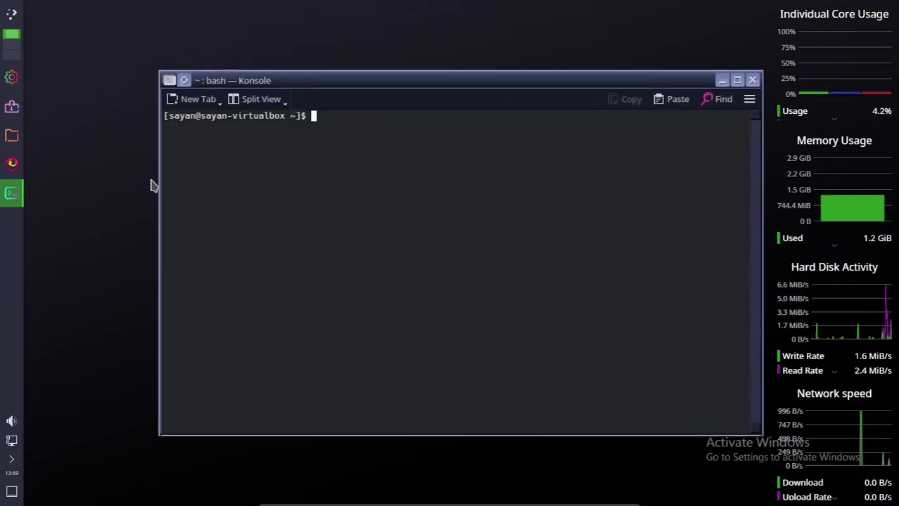
{"action": "left_click", "coordinate": [738, 80]}
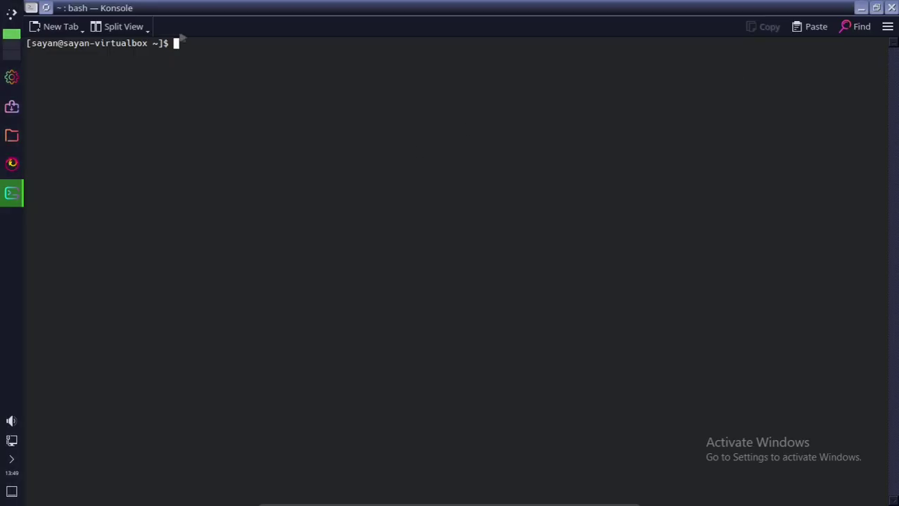
Restore the maximized Konsole window to its normal size.
{"action": "left_click", "coordinate": [886, 29]}
{"action": "left_click", "coordinate": [885, 30]}
{"action": "right_click", "coordinate": [202, 14]}
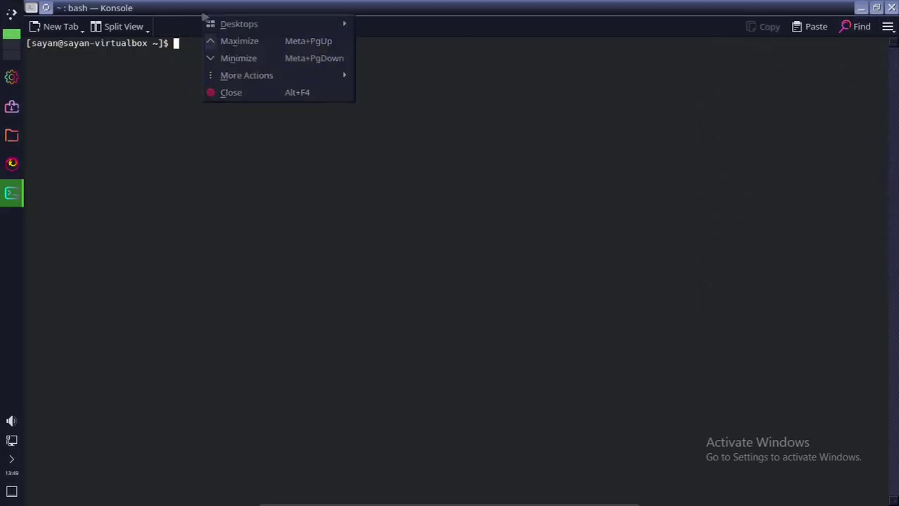
{"action": "left_click", "coordinate": [202, 14]}
{"action": "left_click", "coordinate": [876, 8]}
Move the Konsole window clear of the column of monitoring widgets.
{"action": "left_click", "coordinate": [750, 99]}
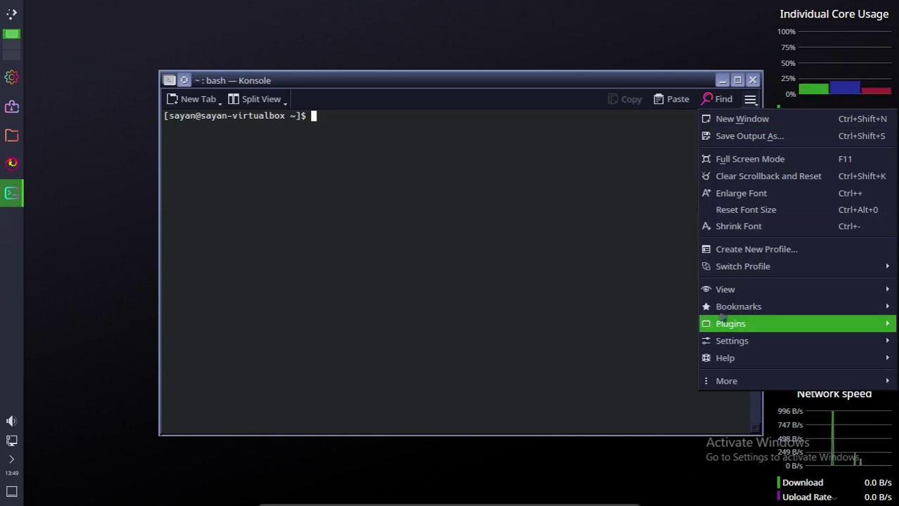
{"action": "right_click", "coordinate": [273, 86]}
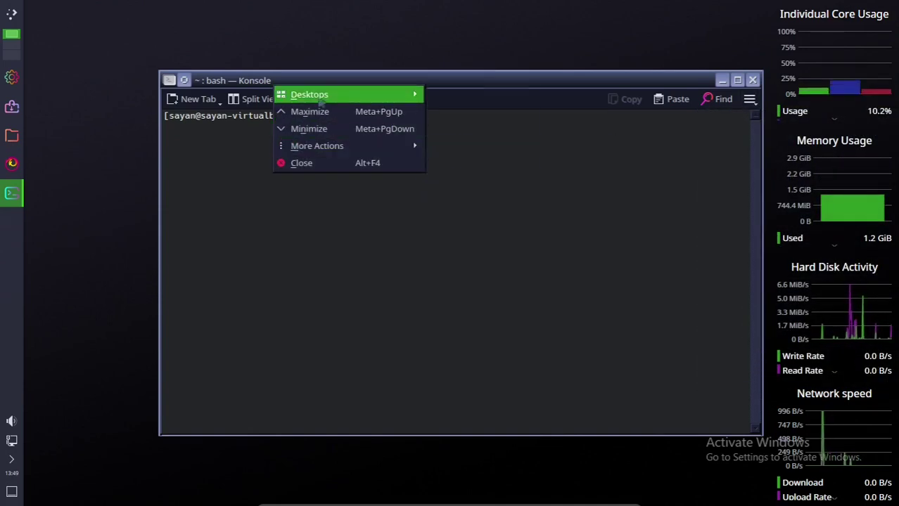
{"action": "left_click", "coordinate": [751, 102]}
{"action": "left_click", "coordinate": [749, 101]}
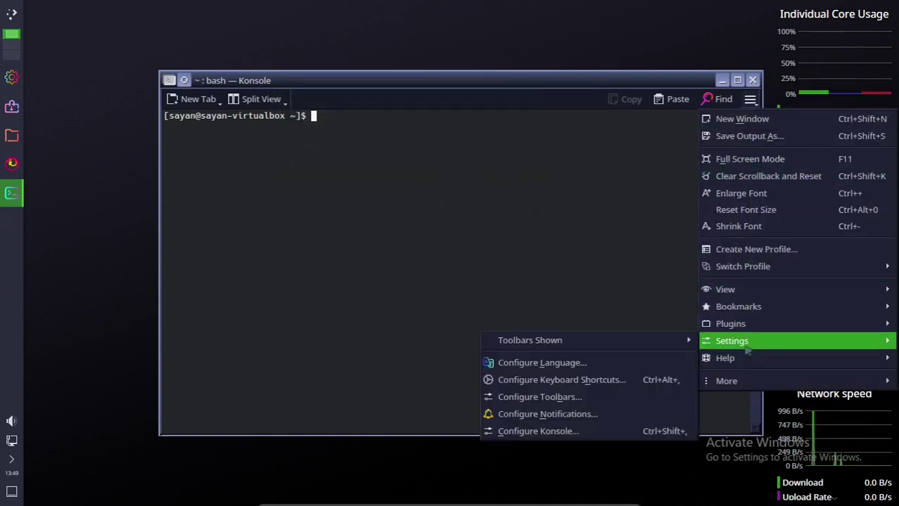
{"action": "mouse_move", "coordinate": [745, 308]}
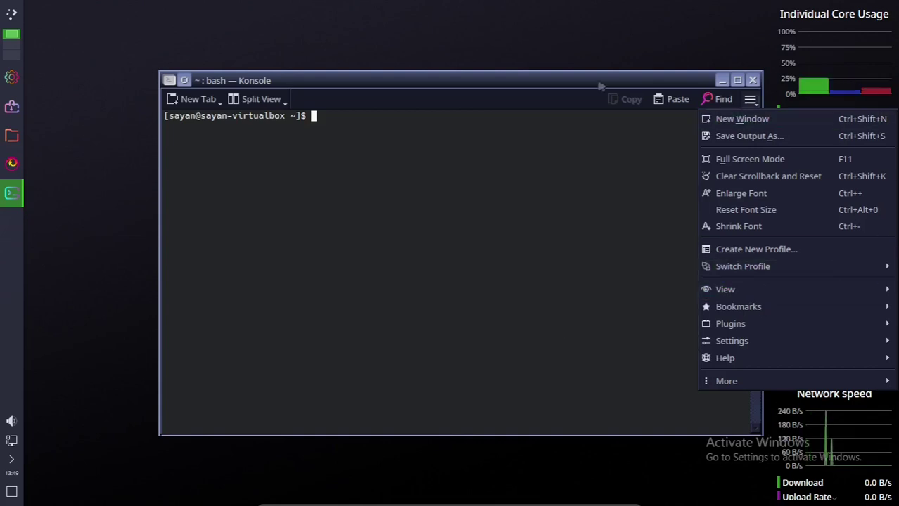
{"action": "left_click_drag", "start_coordinate": [424, 84], "coordinate": [297, 78]}
{"action": "left_click", "coordinate": [621, 92]}
{"action": "left_click", "coordinate": [845, 273]}
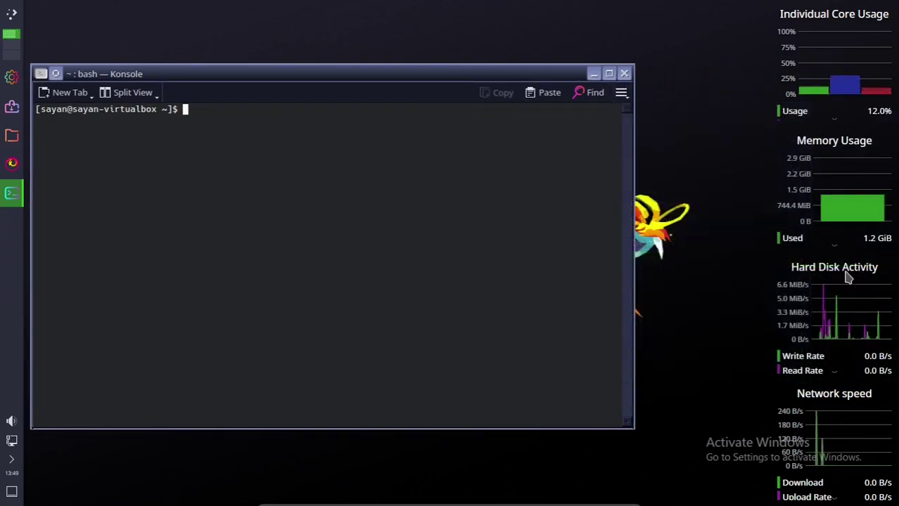
Set Konsole's window color scheme to KvArcDark.
{"action": "left_click", "coordinate": [622, 93]}
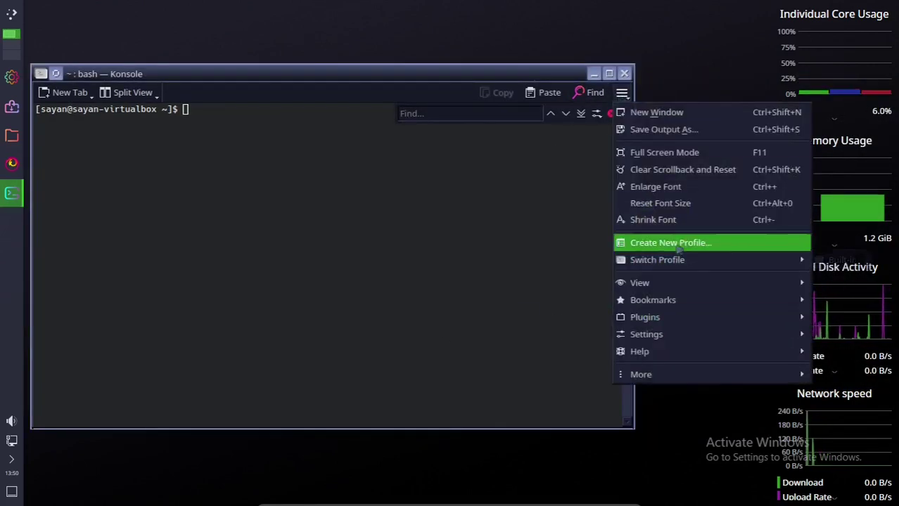
{"action": "mouse_move", "coordinate": [647, 337]}
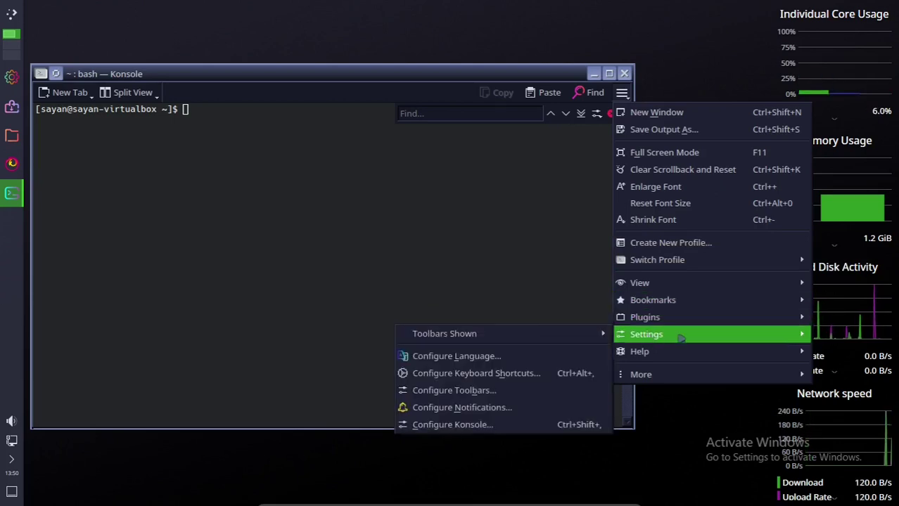
{"action": "mouse_move", "coordinate": [674, 291]}
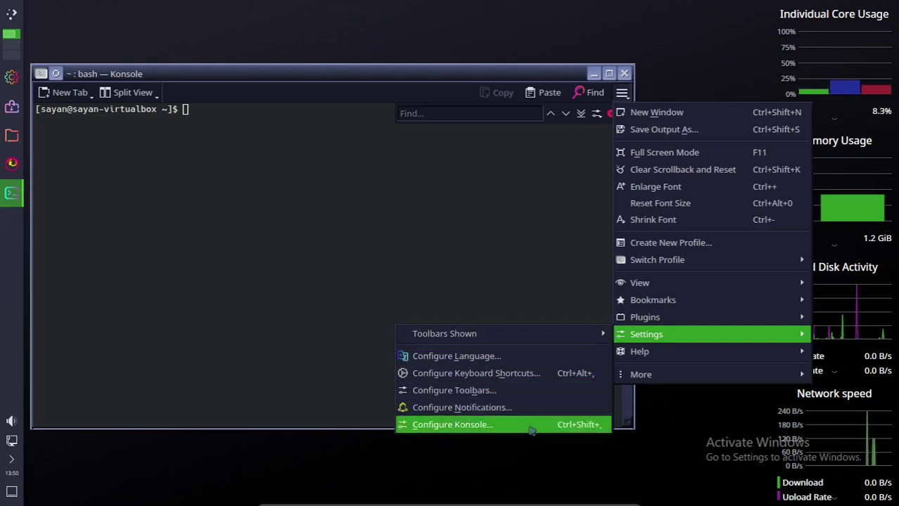
{"action": "mouse_move", "coordinate": [646, 376]}
{"action": "mouse_move", "coordinate": [577, 432]}
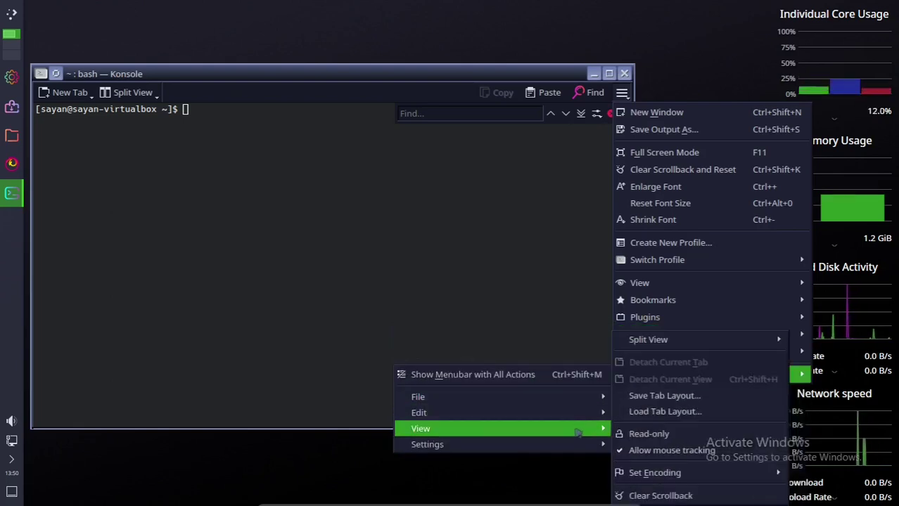
{"action": "mouse_move", "coordinate": [672, 462]}
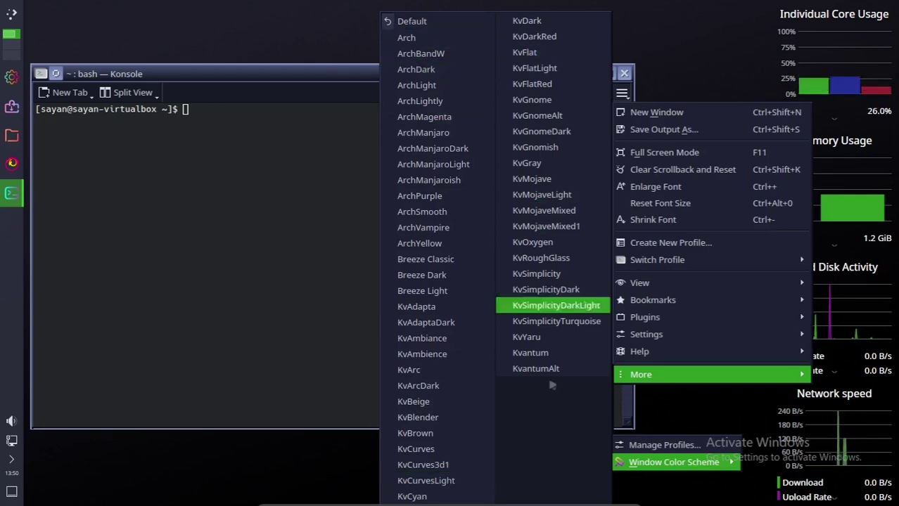
{"action": "left_click", "coordinate": [437, 389]}
Take the virtual machine out of full screen and review the customization theme notes in Notepad.
{"action": "mouse_move", "coordinate": [563, 504]}
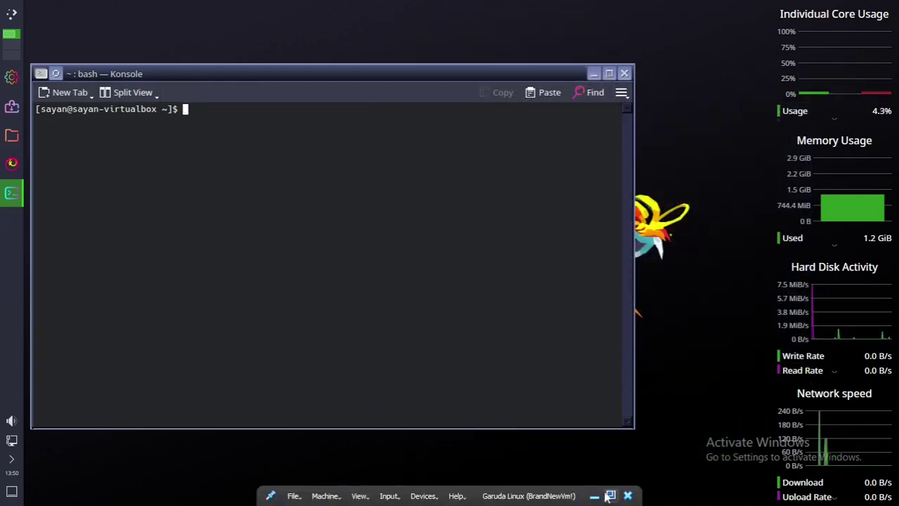
{"action": "left_click", "coordinate": [611, 496]}
{"action": "left_click_drag", "start_coordinate": [457, 82], "coordinate": [474, 46]}
{"action": "key", "text": "ctrl+f"}
{"action": "key", "text": "Return"}
{"action": "key", "text": "ctrl+f"}
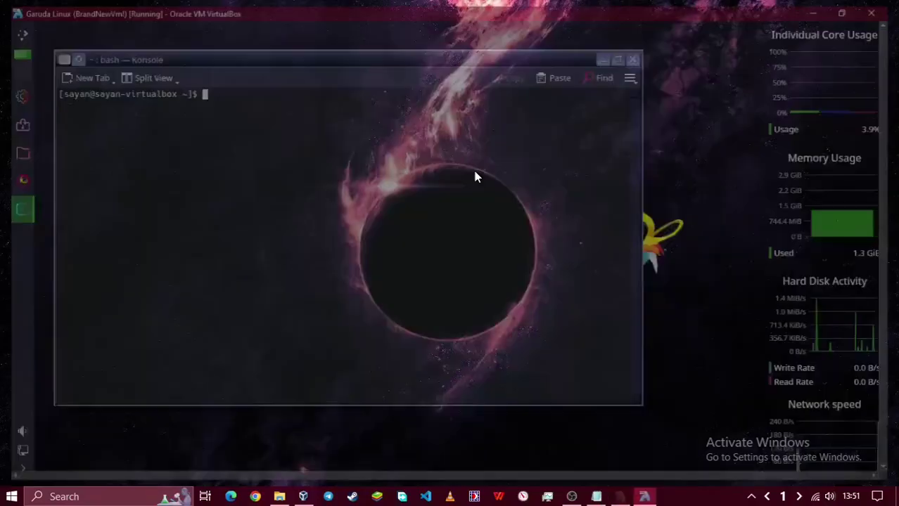
{"action": "left_click", "coordinate": [598, 497]}
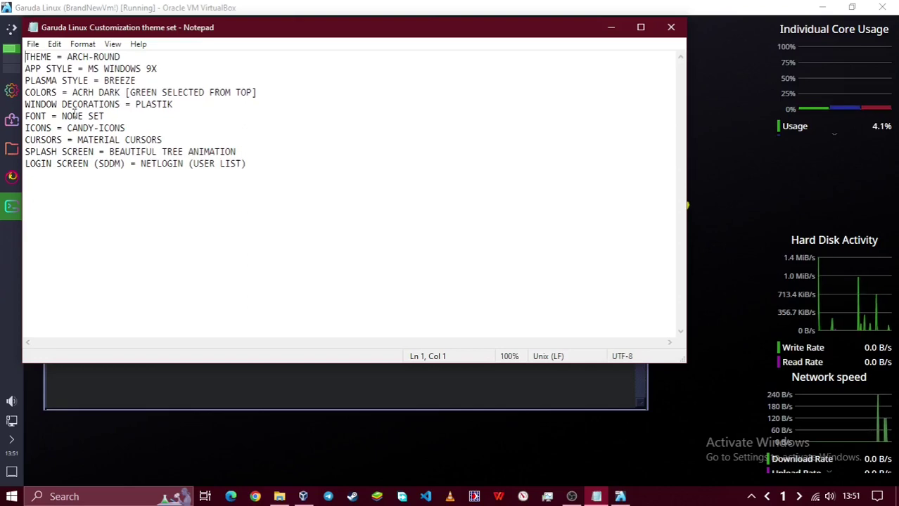
{"action": "left_click", "coordinate": [671, 27]}
{"action": "left_click", "coordinate": [634, 73]}
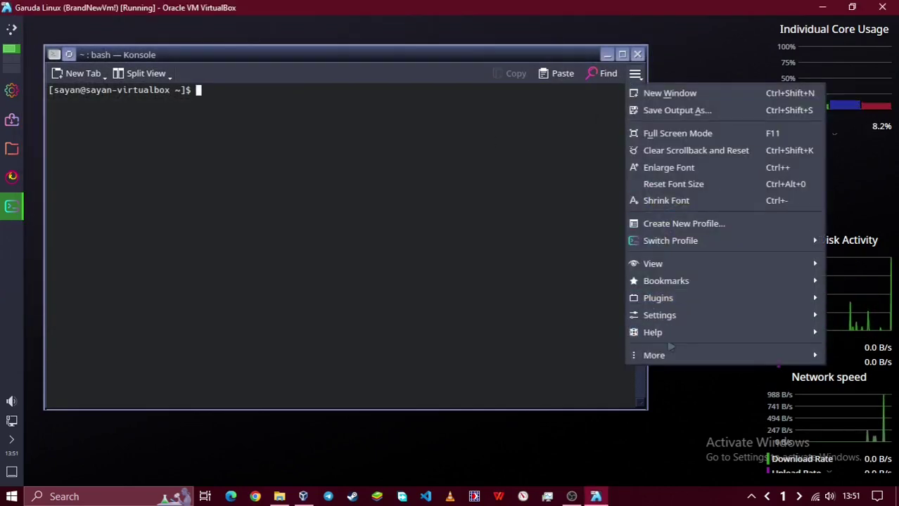
{"action": "mouse_move", "coordinate": [654, 355]}
{"action": "mouse_move", "coordinate": [481, 425]}
{"action": "left_click", "coordinate": [696, 442]}
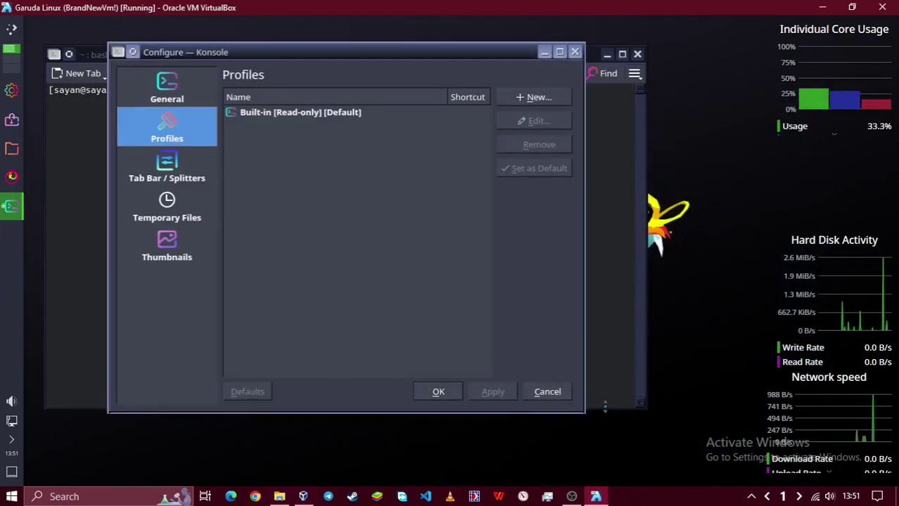
{"action": "left_click", "coordinate": [287, 113]}
{"action": "left_click_drag", "start_coordinate": [180, 93], "coordinate": [168, 152]}
Create a Konsole profile named Profile 1 with a green-on-black color scheme and save the settings.
{"action": "left_click", "coordinate": [534, 97]}
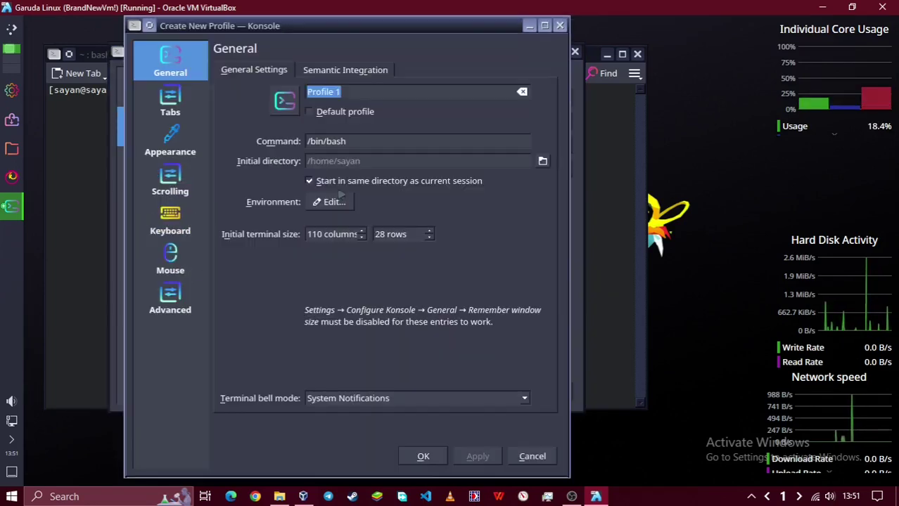
{"action": "left_click", "coordinate": [174, 177]}
{"action": "left_click", "coordinate": [174, 144]}
{"action": "left_click", "coordinate": [305, 235]}
{"action": "left_click", "coordinate": [423, 456]}
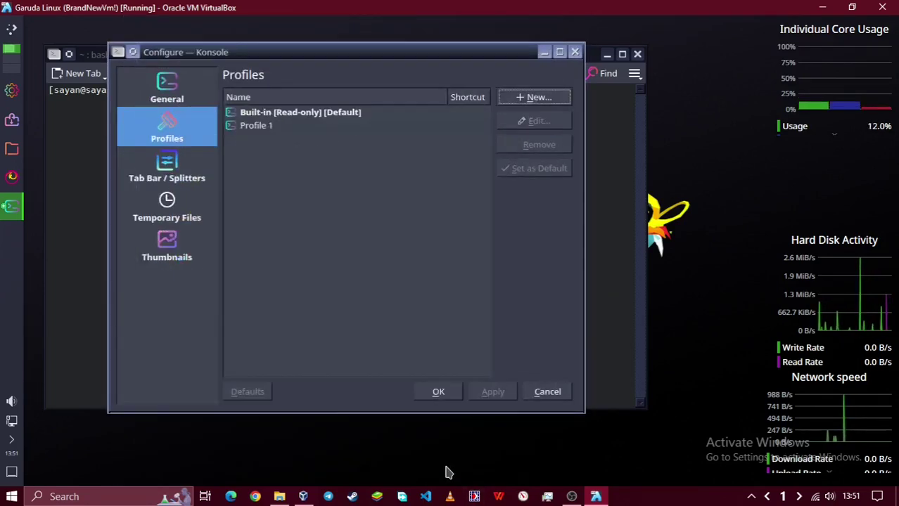
{"action": "left_click", "coordinate": [451, 392]}
Enter the sample text fsdfs in the terminal and apply Profile 1 as Konsole's default profile.
{"action": "type", "text": "dfs"}
{"action": "left_click", "coordinate": [635, 73]}
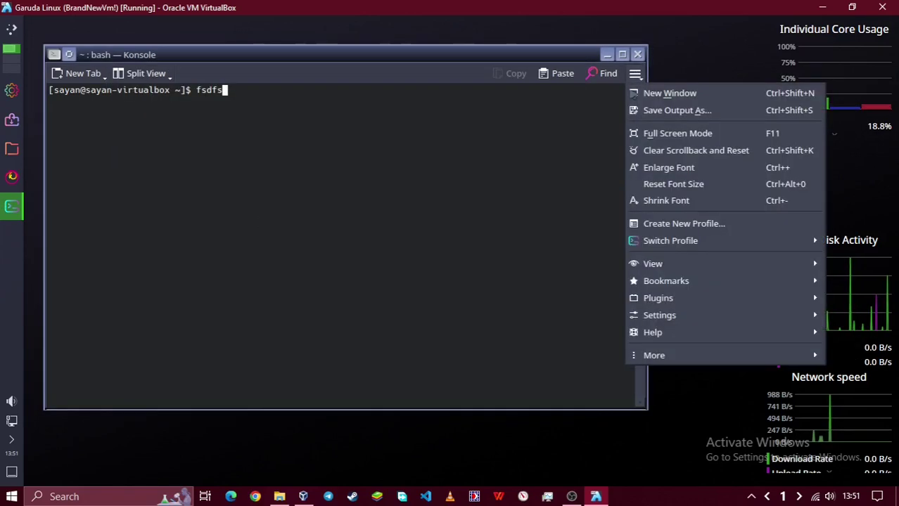
{"action": "mouse_move", "coordinate": [704, 355]}
{"action": "mouse_move", "coordinate": [433, 409]}
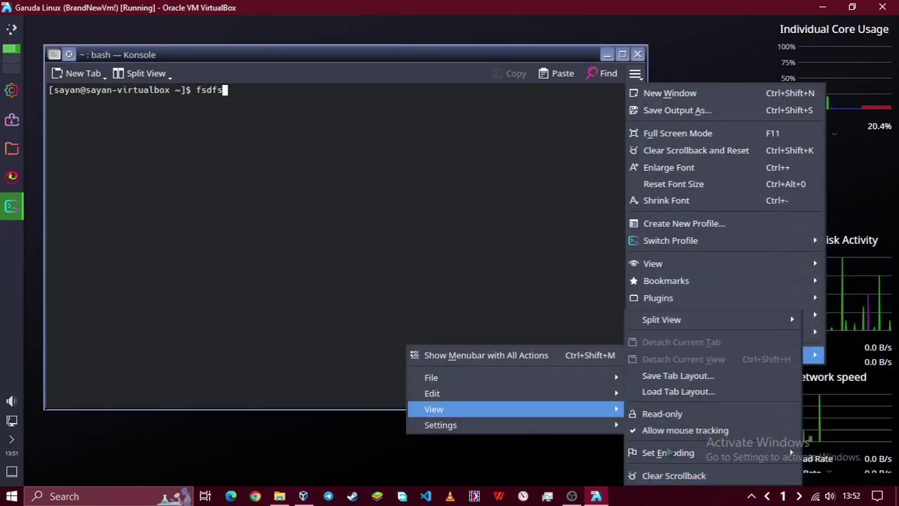
{"action": "right_click", "coordinate": [321, 164]}
{"action": "left_click", "coordinate": [319, 162]}
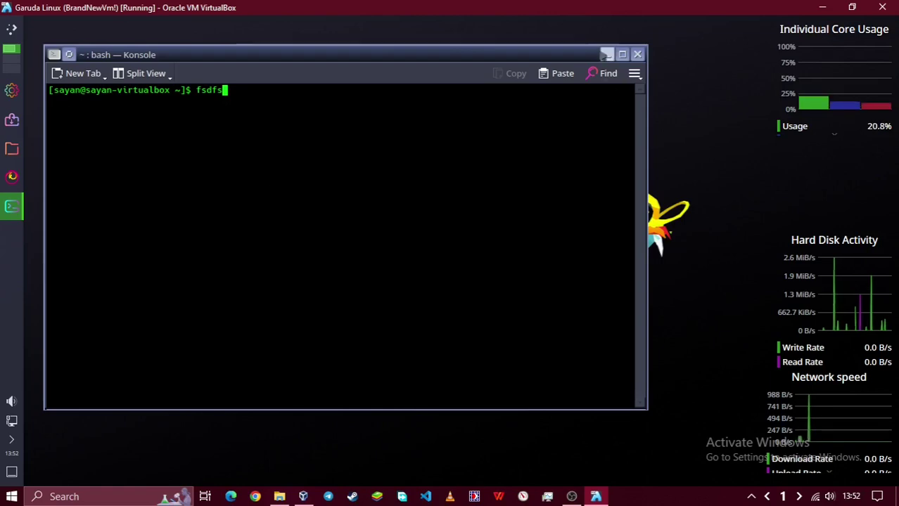
Close Konsole and relaunch it from the application launcher to check the default profile's colors.
{"action": "left_click", "coordinate": [633, 76]}
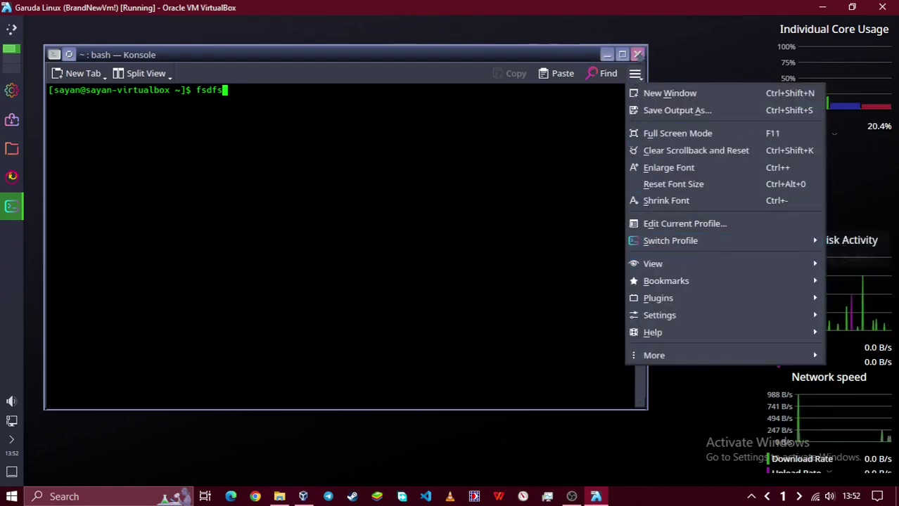
{"action": "left_click", "coordinate": [636, 54]}
{"action": "key", "text": "super"}
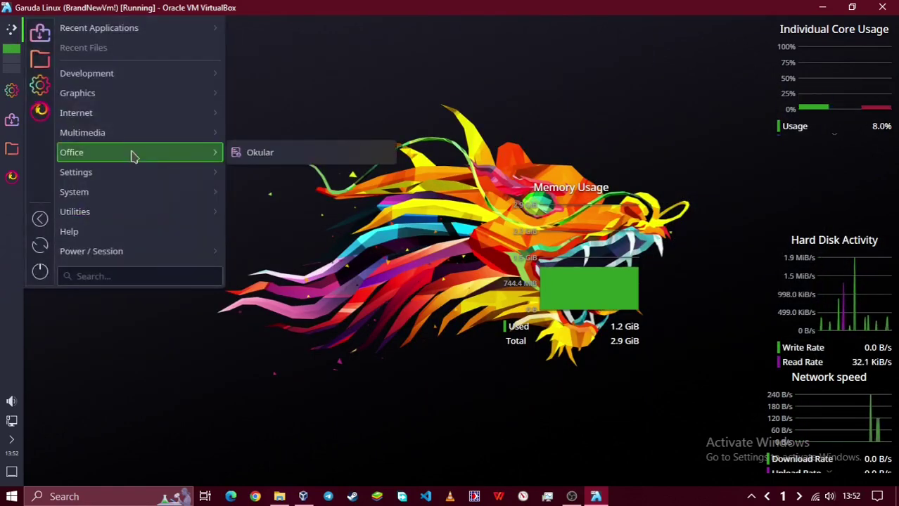
{"action": "type", "text": "te"}
{"action": "key", "text": "Return"}
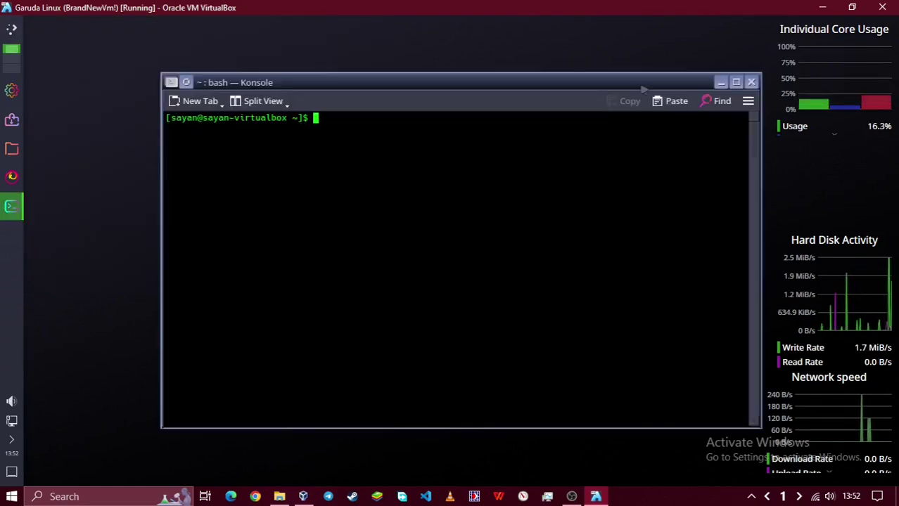
Open another Konsole window by searching the launcher for kon, and close the open terminal windows.
{"action": "key", "text": "super"}
{"action": "type", "text": "te"}
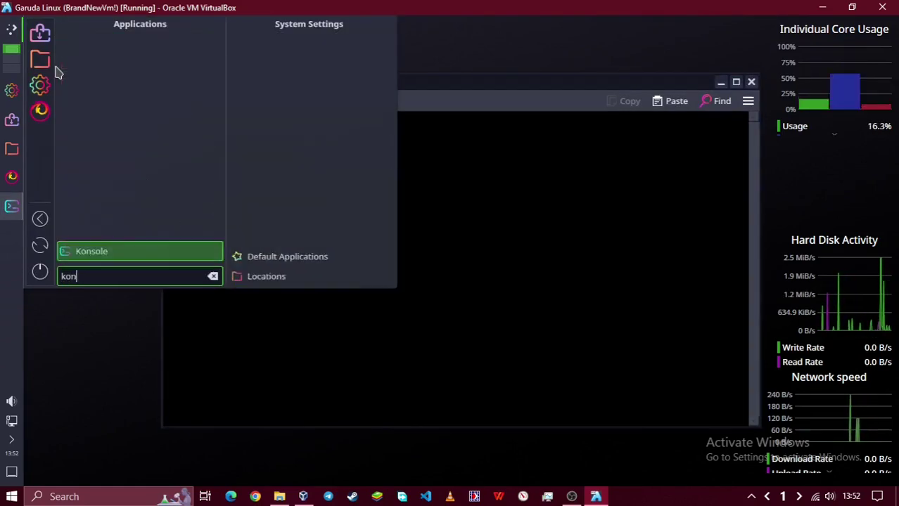
{"action": "key", "text": "Return"}
{"action": "left_click", "coordinate": [769, 91]}
{"action": "left_click", "coordinate": [751, 82]}
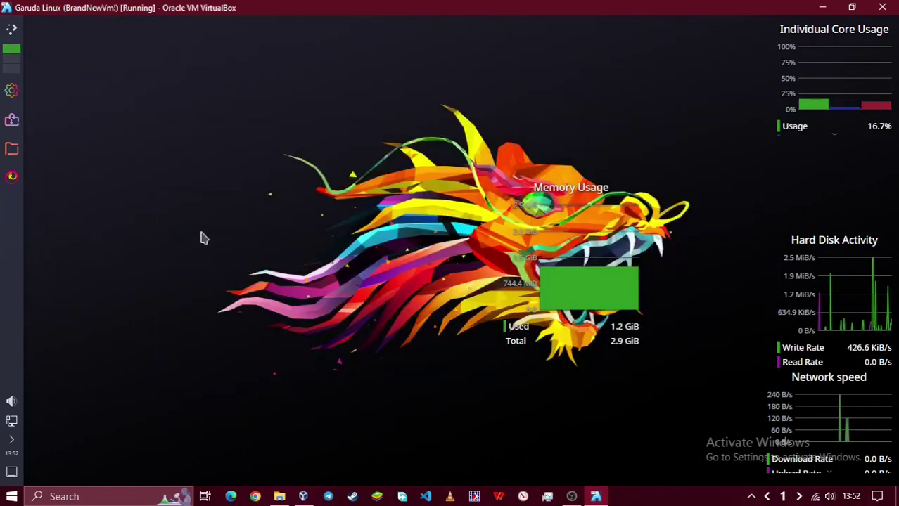
Switch the virtual machine to full-screen mode and refresh the desktop.
{"action": "key", "text": "ctrl+f"}
{"action": "key", "text": "Return"}
{"action": "right_click", "coordinate": [138, 12]}
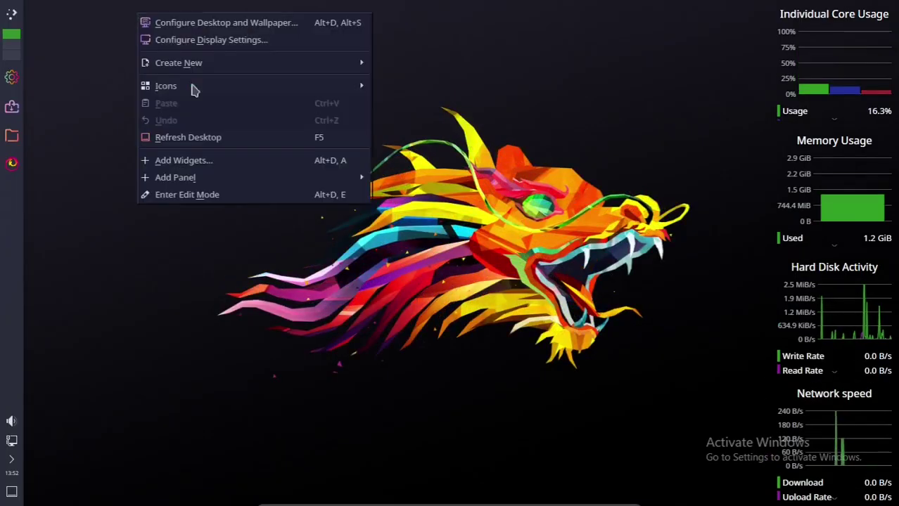
{"action": "left_click", "coordinate": [184, 133]}
Launch Konsole by searching for kon and run sudo pacman -Syu, authorizing it with the account password.
{"action": "left_click", "coordinate": [11, 16]}
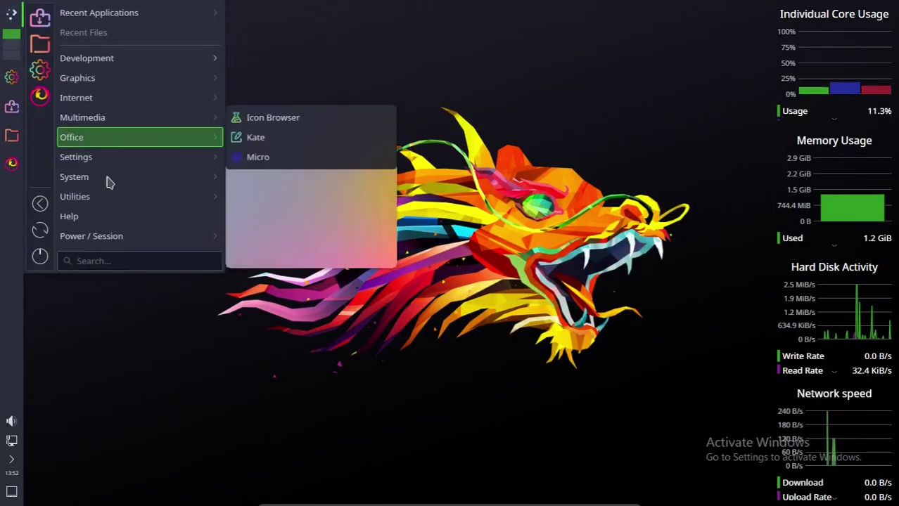
{"action": "left_click", "coordinate": [487, 88]}
{"action": "type", "text": "kon"}
{"action": "key", "text": "Return"}
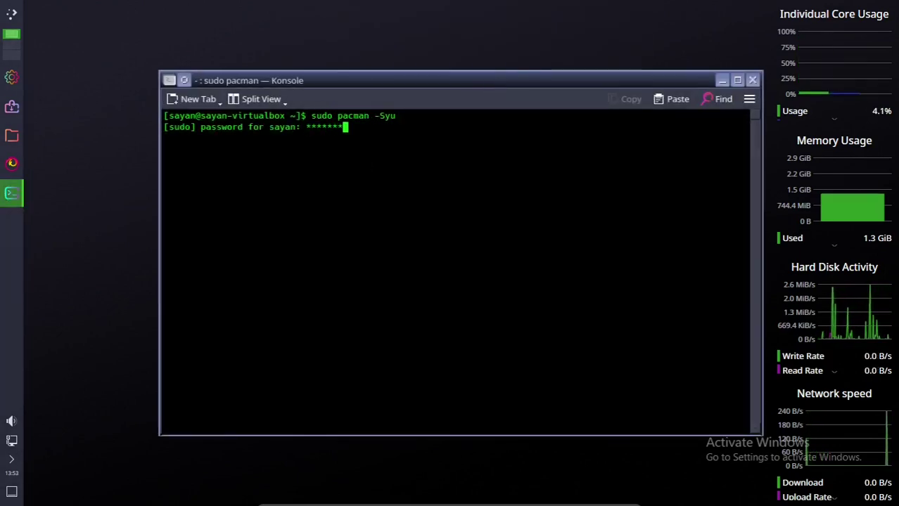
{"action": "key", "text": "Return"}
Move the Konsole window up toward the desktop's upper-left area and refresh the desktop.
{"action": "left_click_drag", "start_coordinate": [431, 82], "coordinate": [325, 54]}
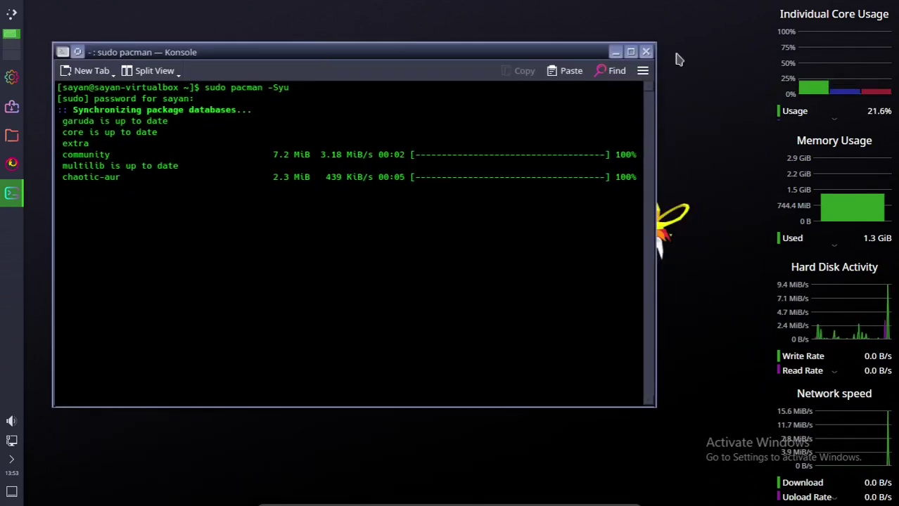
{"action": "right_click", "coordinate": [668, 67]}
{"action": "left_click", "coordinate": [718, 200]}
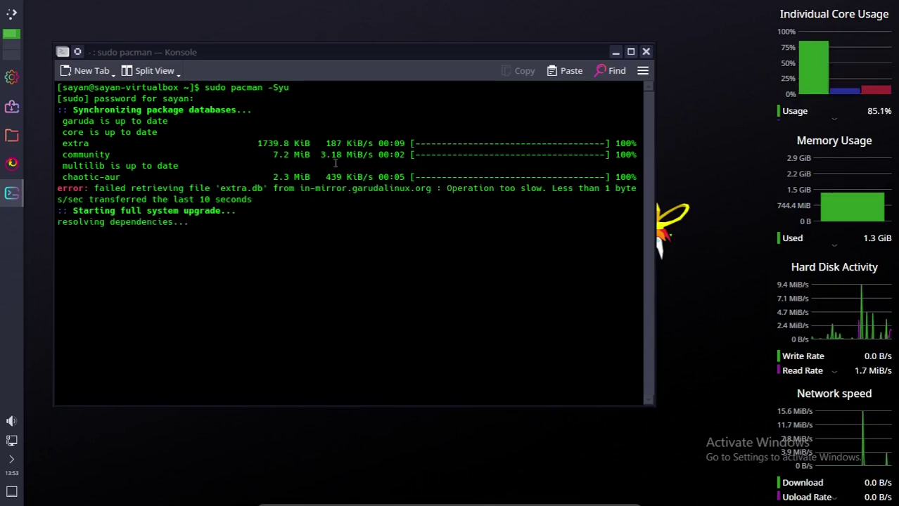
Accept pacman's default answer to proceed with installing the upgrade packages.
{"action": "left_click", "coordinate": [640, 73]}
{"action": "left_click", "coordinate": [369, 233]}
{"action": "key", "text": "Return"}
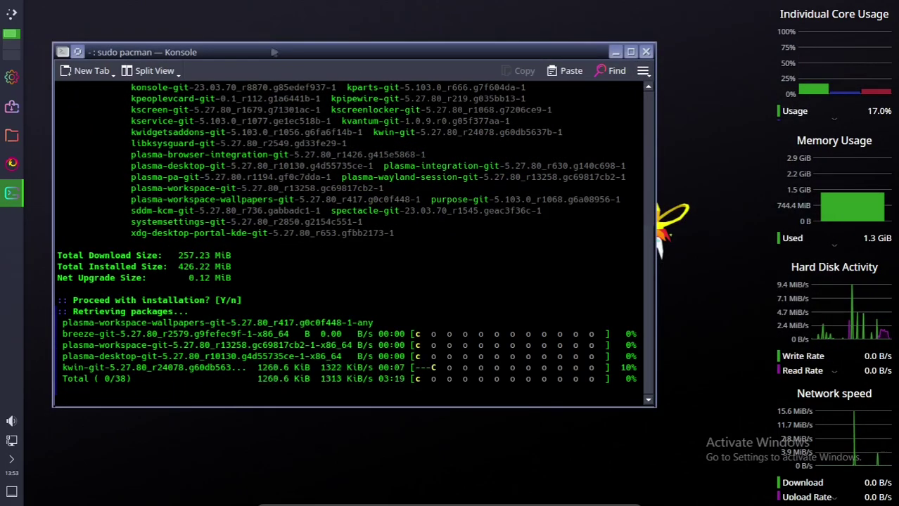
Shift the Konsole window slightly upward and refresh the desktop during the package download.
{"action": "left_click_drag", "start_coordinate": [340, 53], "coordinate": [341, 40]}
{"action": "right_click", "coordinate": [692, 67]}
{"action": "left_click", "coordinate": [703, 184]}
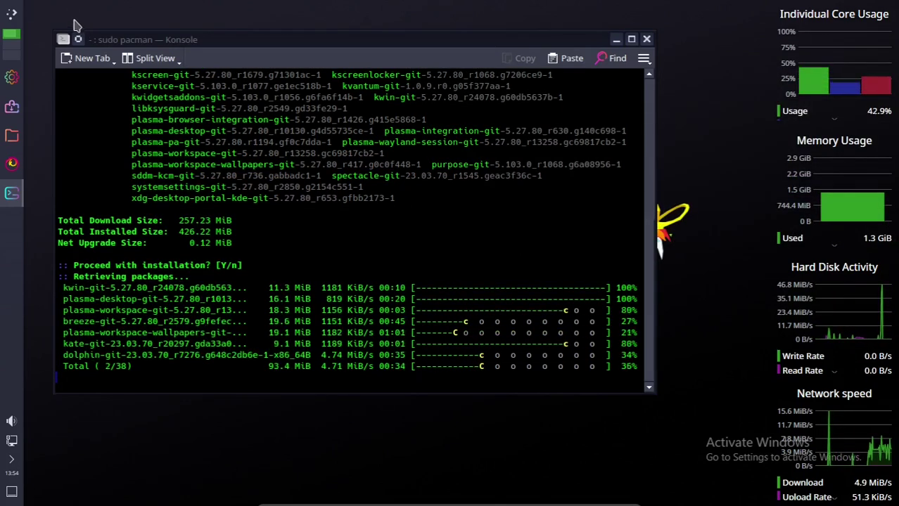
{"action": "right_click", "coordinate": [11, 13]}
{"action": "left_click", "coordinate": [85, 21]}
{"action": "left_click", "coordinate": [752, 119]}
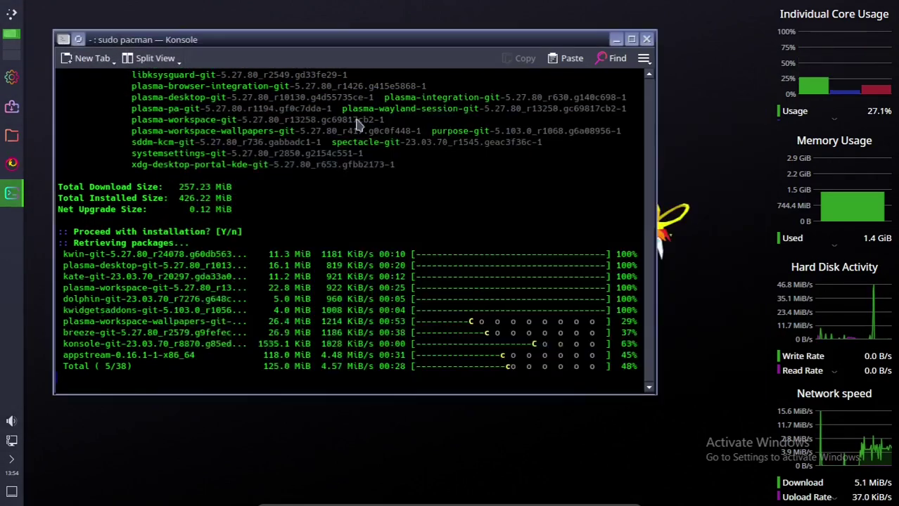
Search for arch in the Application Menu icon chooser, pick the Arch logo as the launcher icon, and save the settings.
{"action": "right_click", "coordinate": [11, 13]}
{"action": "left_click", "coordinate": [99, 39]}
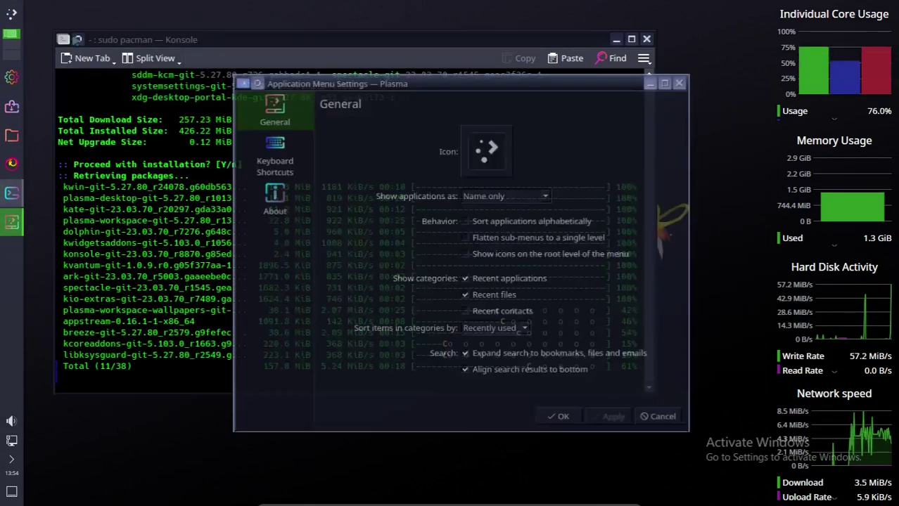
{"action": "left_click", "coordinate": [482, 151]}
{"action": "left_click", "coordinate": [494, 185]}
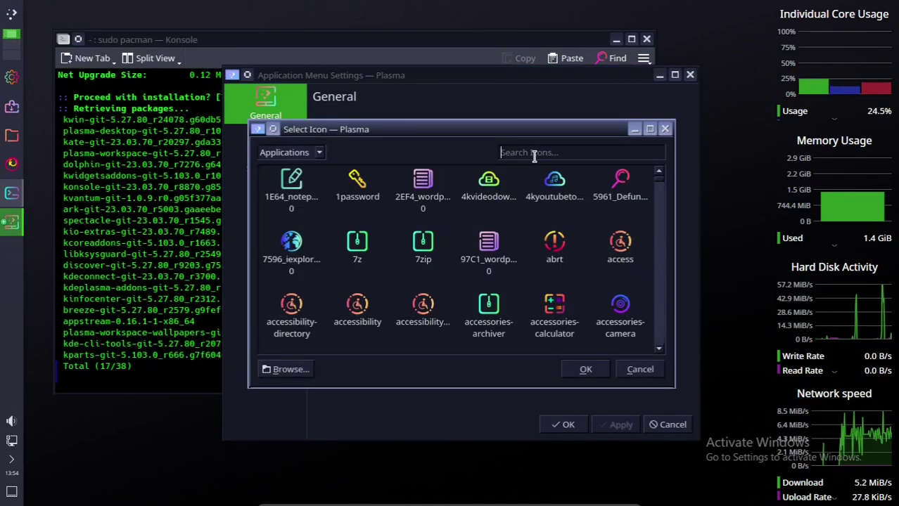
{"action": "type", "text": "arch"}
{"action": "double_click", "coordinate": [292, 246]}
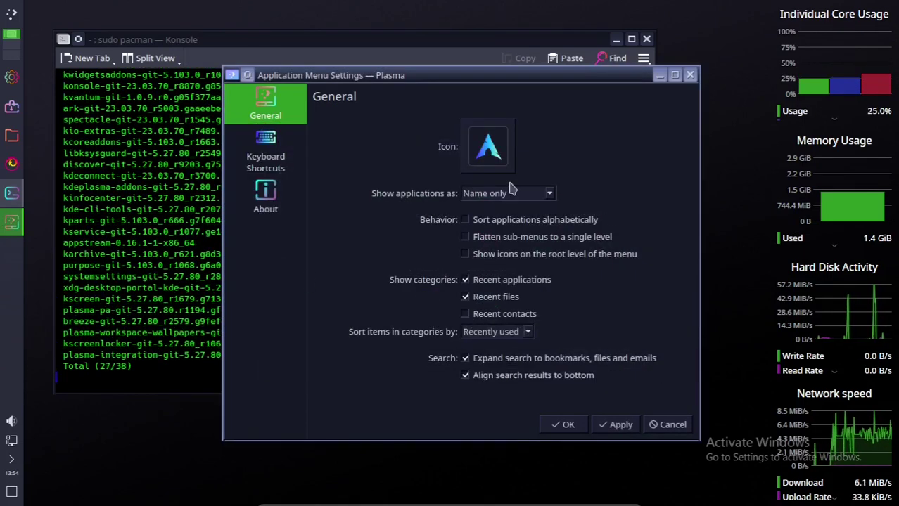
{"action": "left_click", "coordinate": [563, 424]}
Search the application launcher for ga, add Garuda Welcome to the favorites, and close the launcher with the search cleared.
{"action": "left_click", "coordinate": [12, 16]}
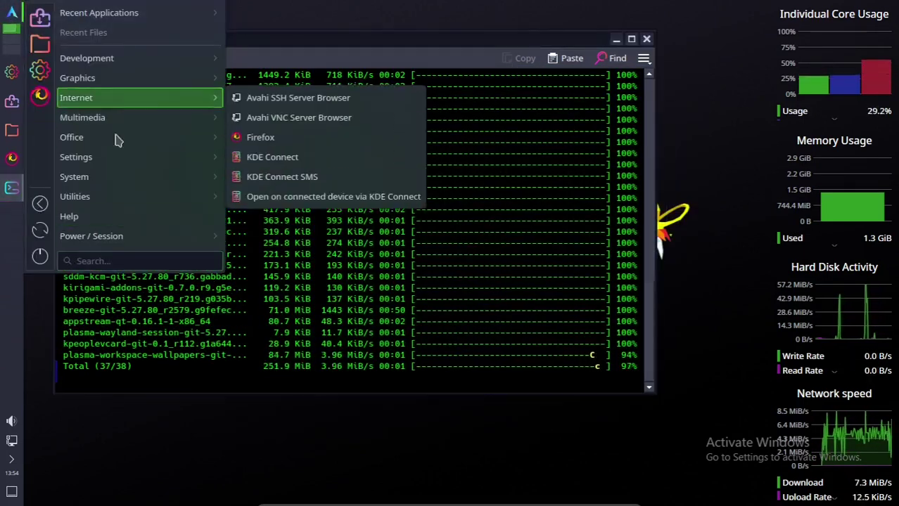
{"action": "type", "text": "ga"}
{"action": "right_click", "coordinate": [119, 87]}
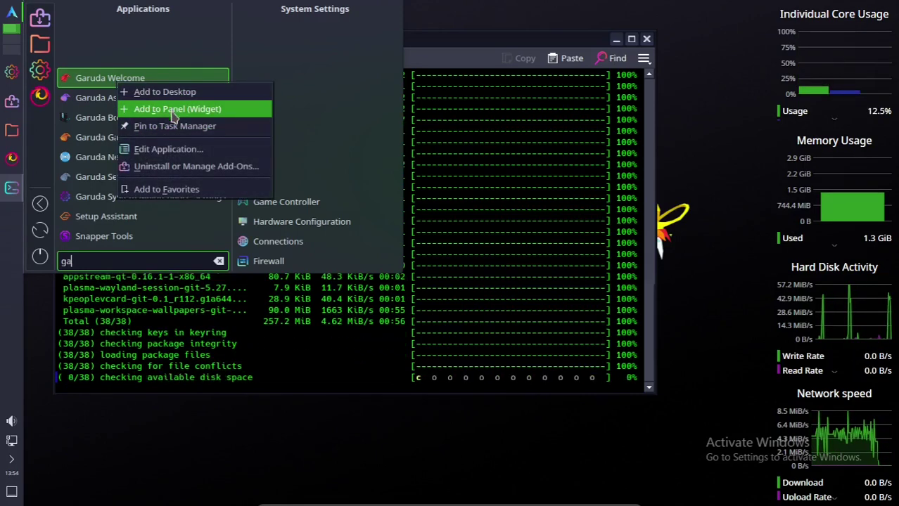
{"action": "left_click", "coordinate": [161, 189]}
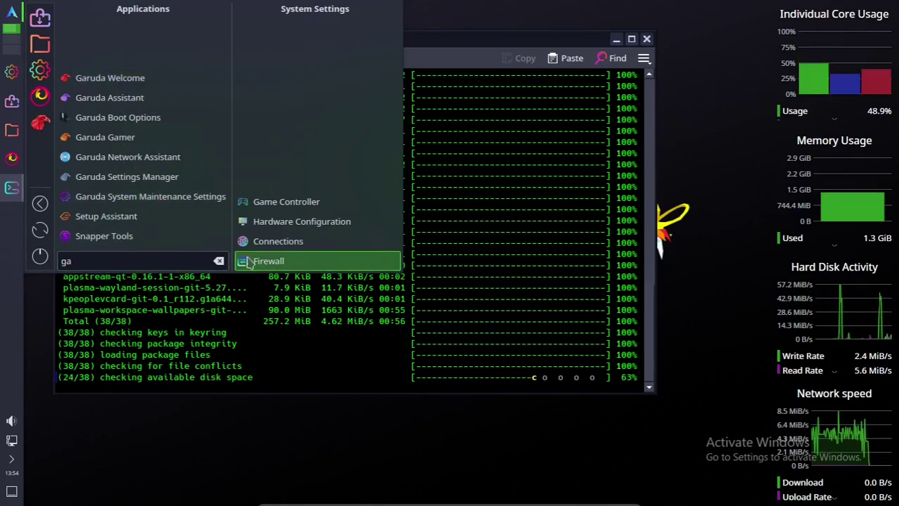
{"action": "left_click", "coordinate": [218, 261]}
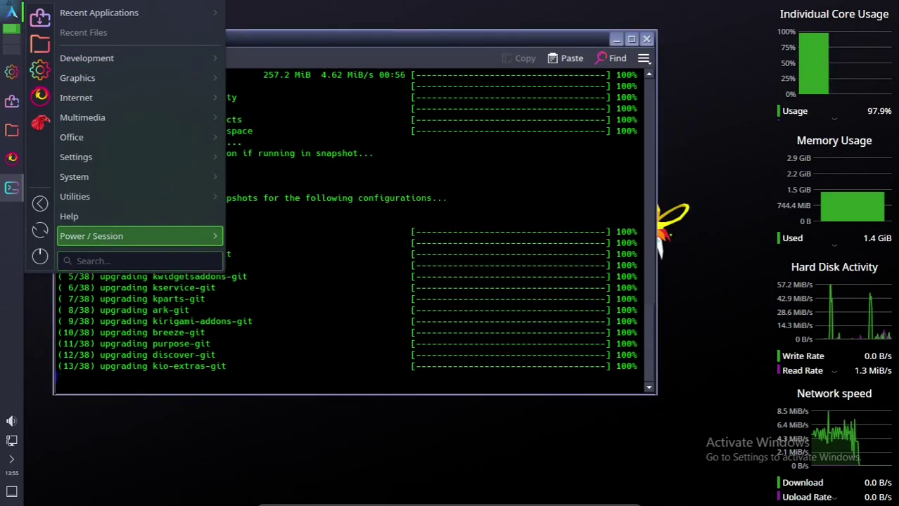
{"action": "left_click", "coordinate": [711, 215]}
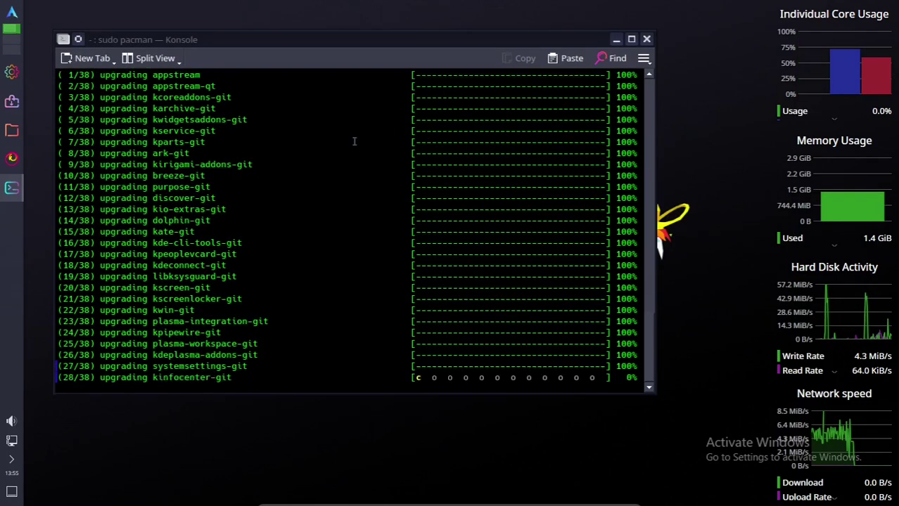
Refresh the desktop during the system upgrade and return focus to the Konsole prompt.
{"action": "right_click", "coordinate": [295, 17]}
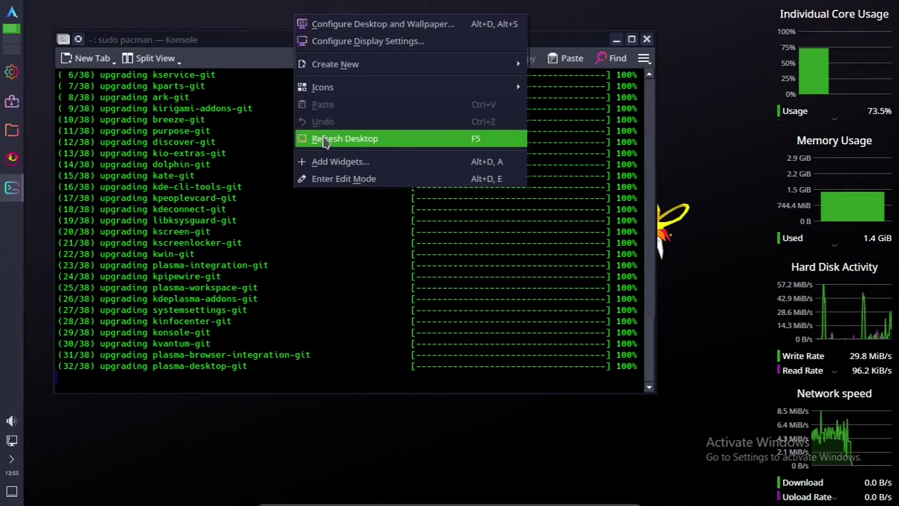
{"action": "left_click", "coordinate": [325, 138]}
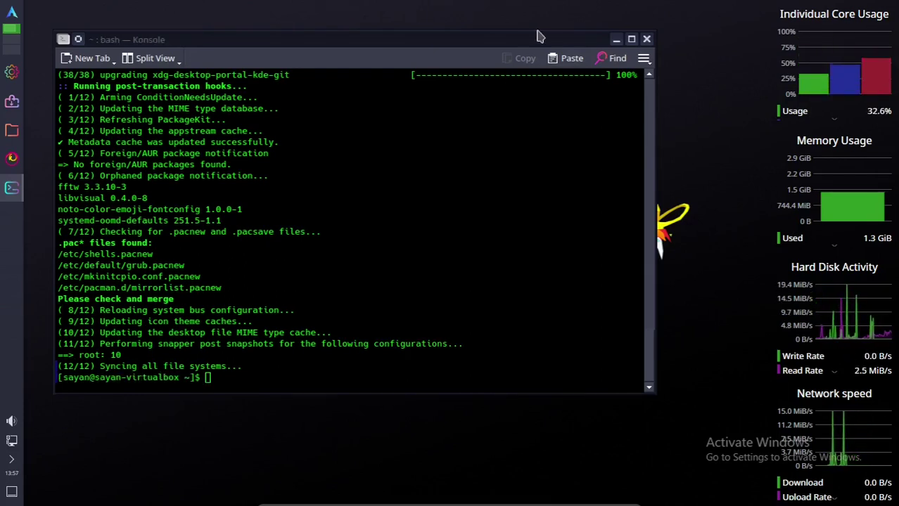
{"action": "left_click", "coordinate": [309, 370]}
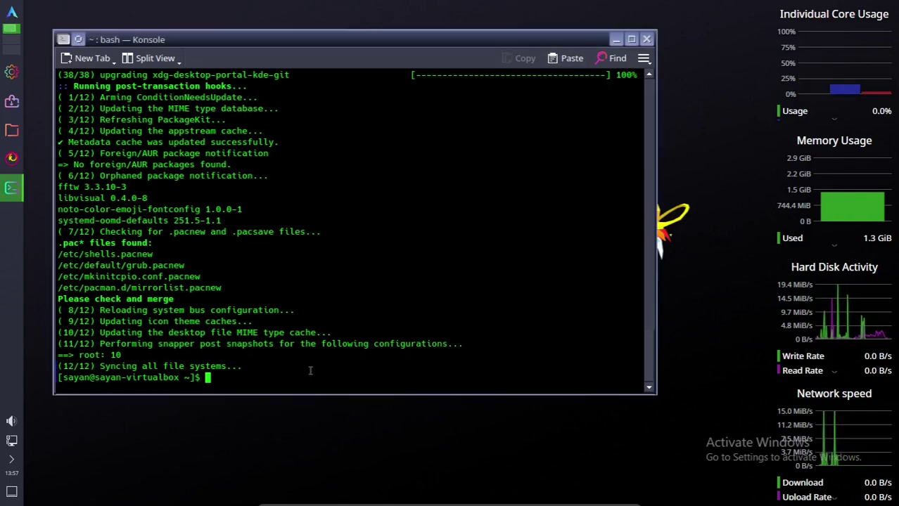